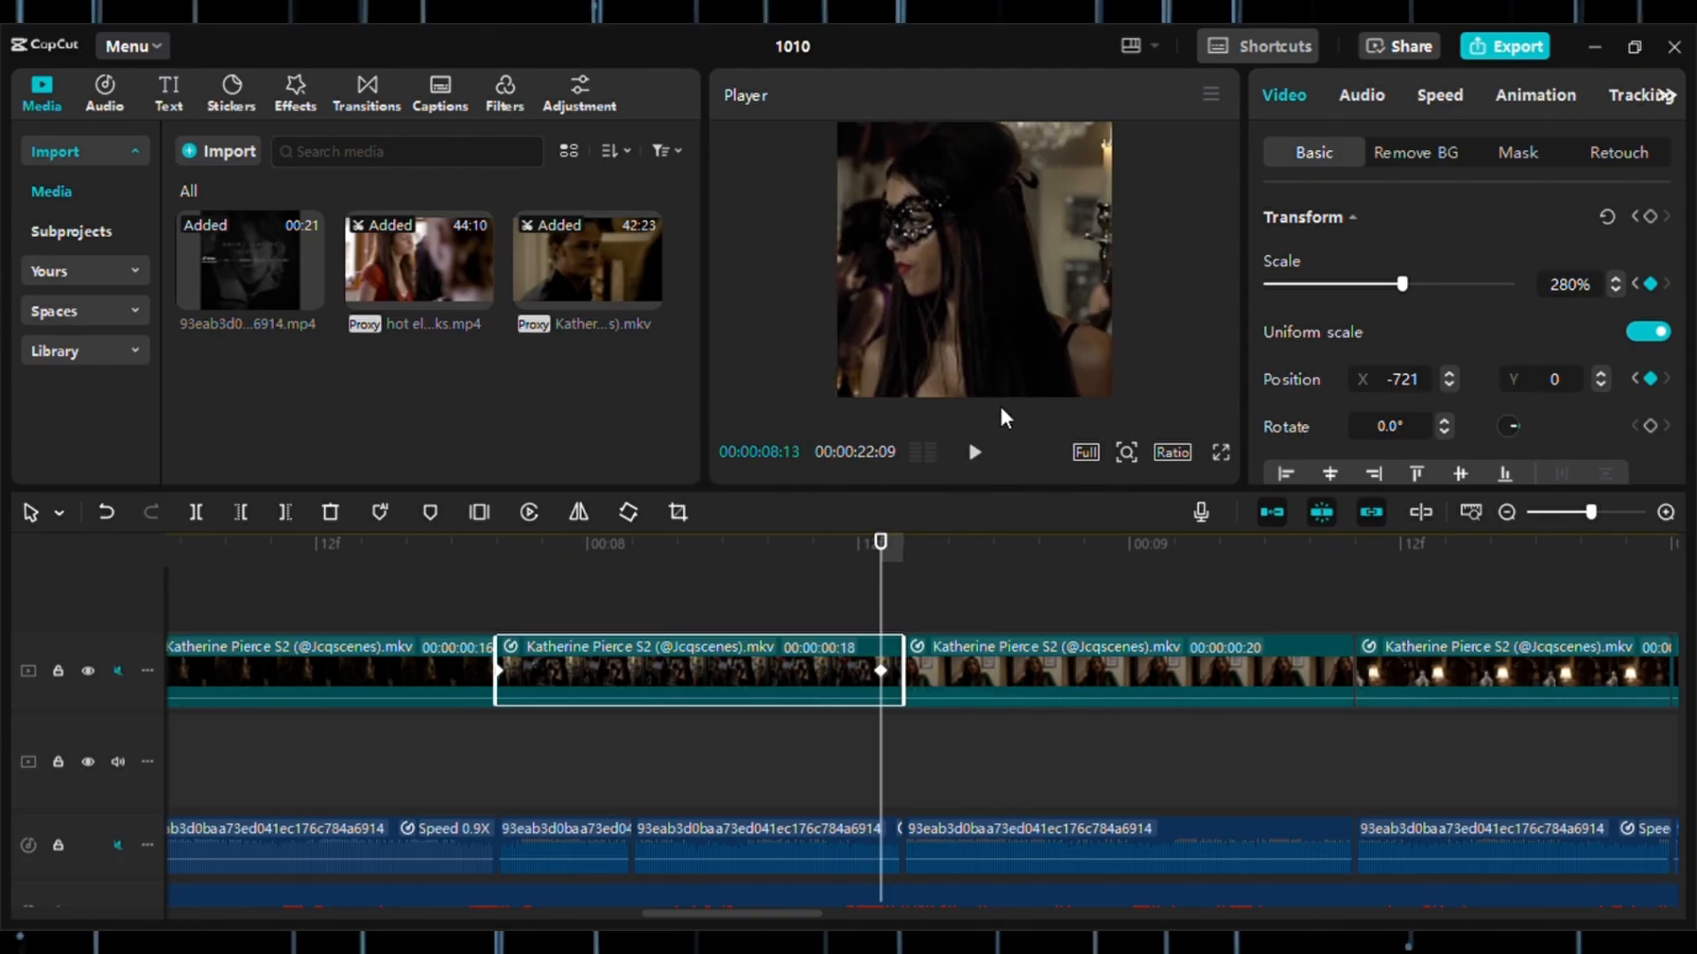
Add scale and position keyframes at the start of the 20-frame Katherine Pierce clip, at 00:00:08:14.
left_click(721, 592)
left_click_drag(721, 592, 908, 629)
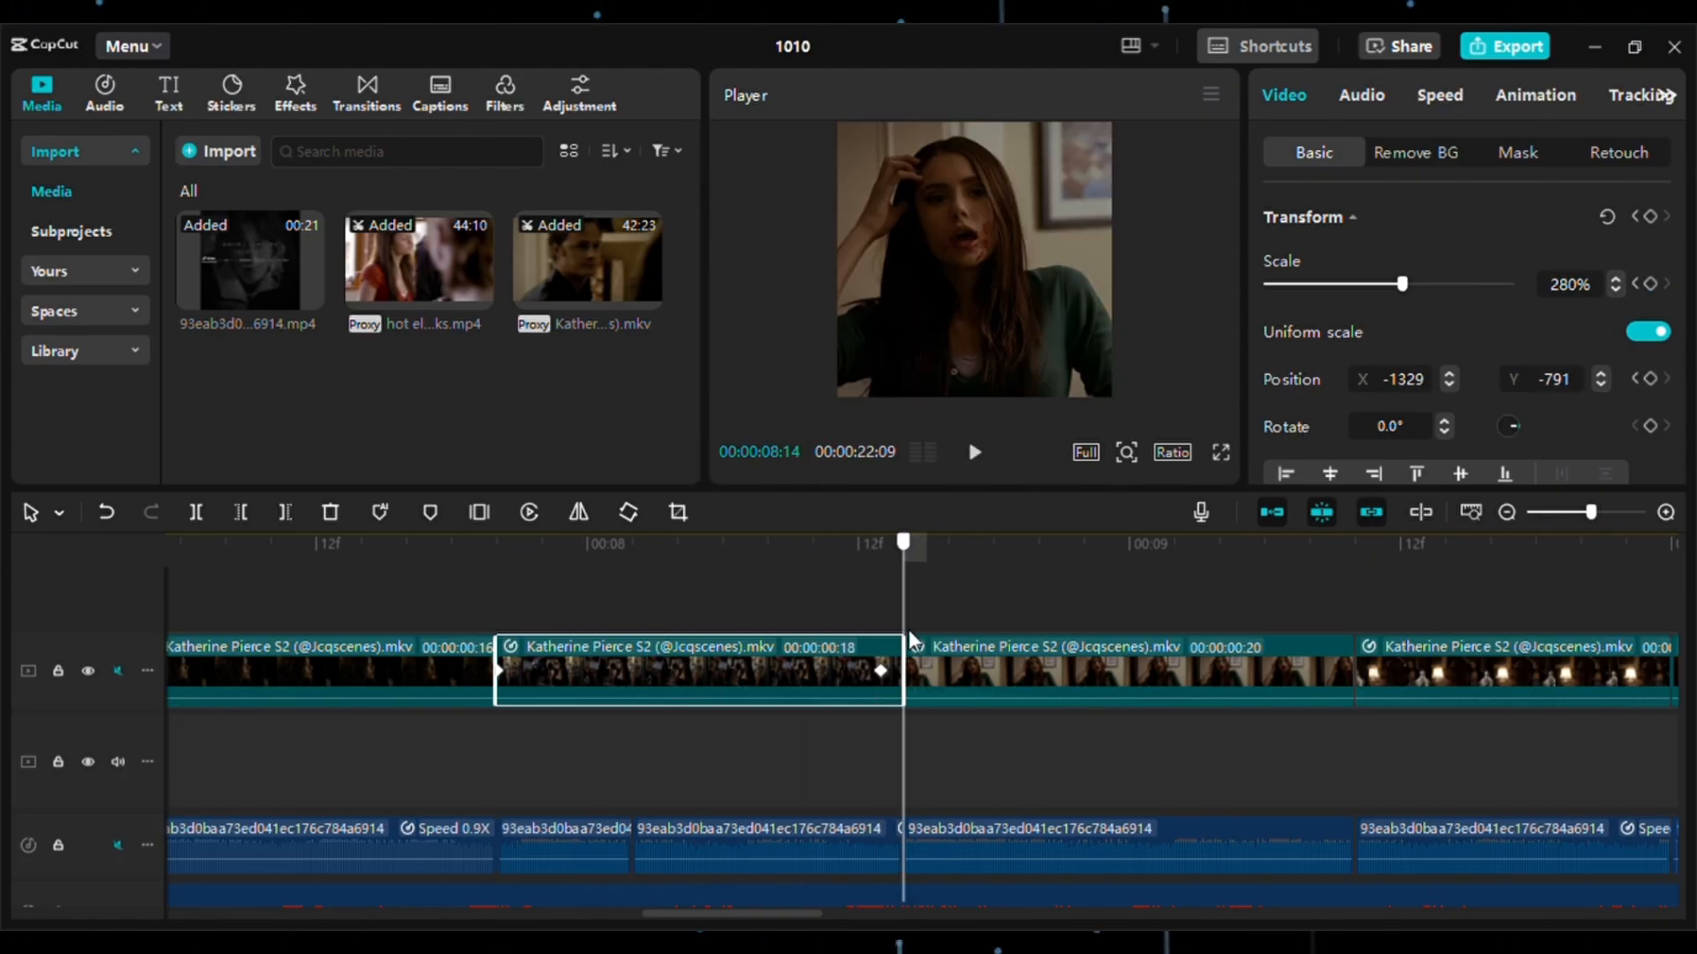
left_click(1022, 686)
left_click_drag(740, 913, 805, 913)
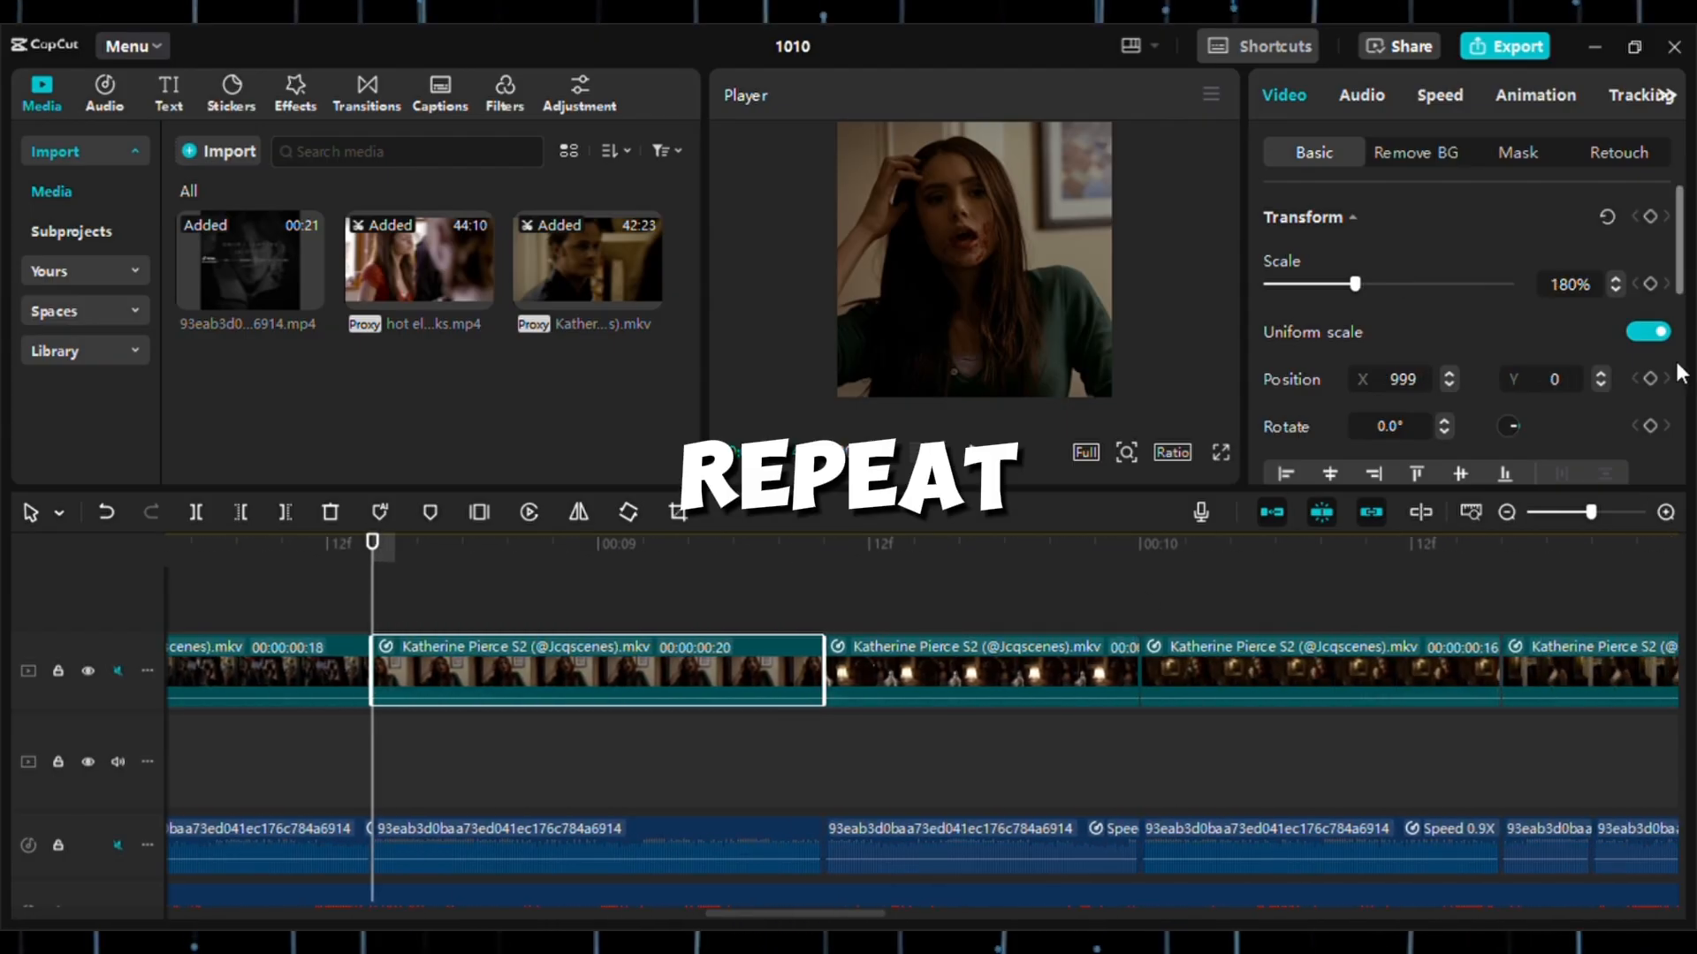
left_click(1648, 284)
left_click(1648, 379)
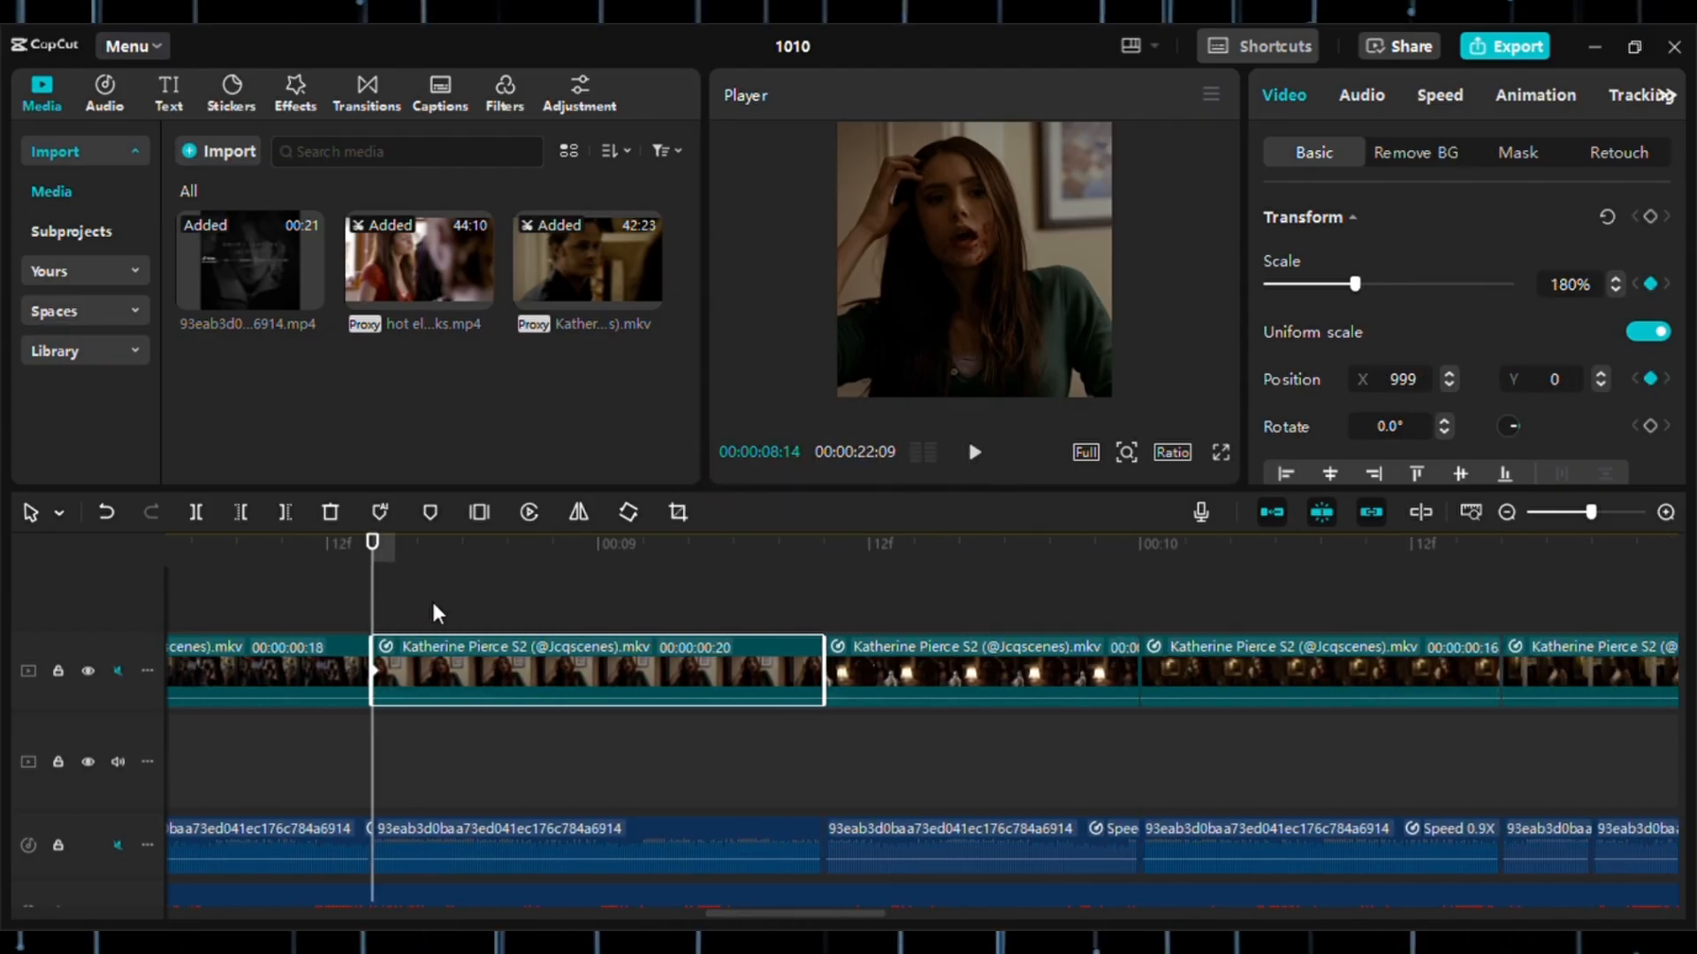
Near the clip's end at 00:00:09:09, keyframe the scale at 280% and reposition the subject to X 1668, Y -964.
left_click_drag(383, 569, 806, 617)
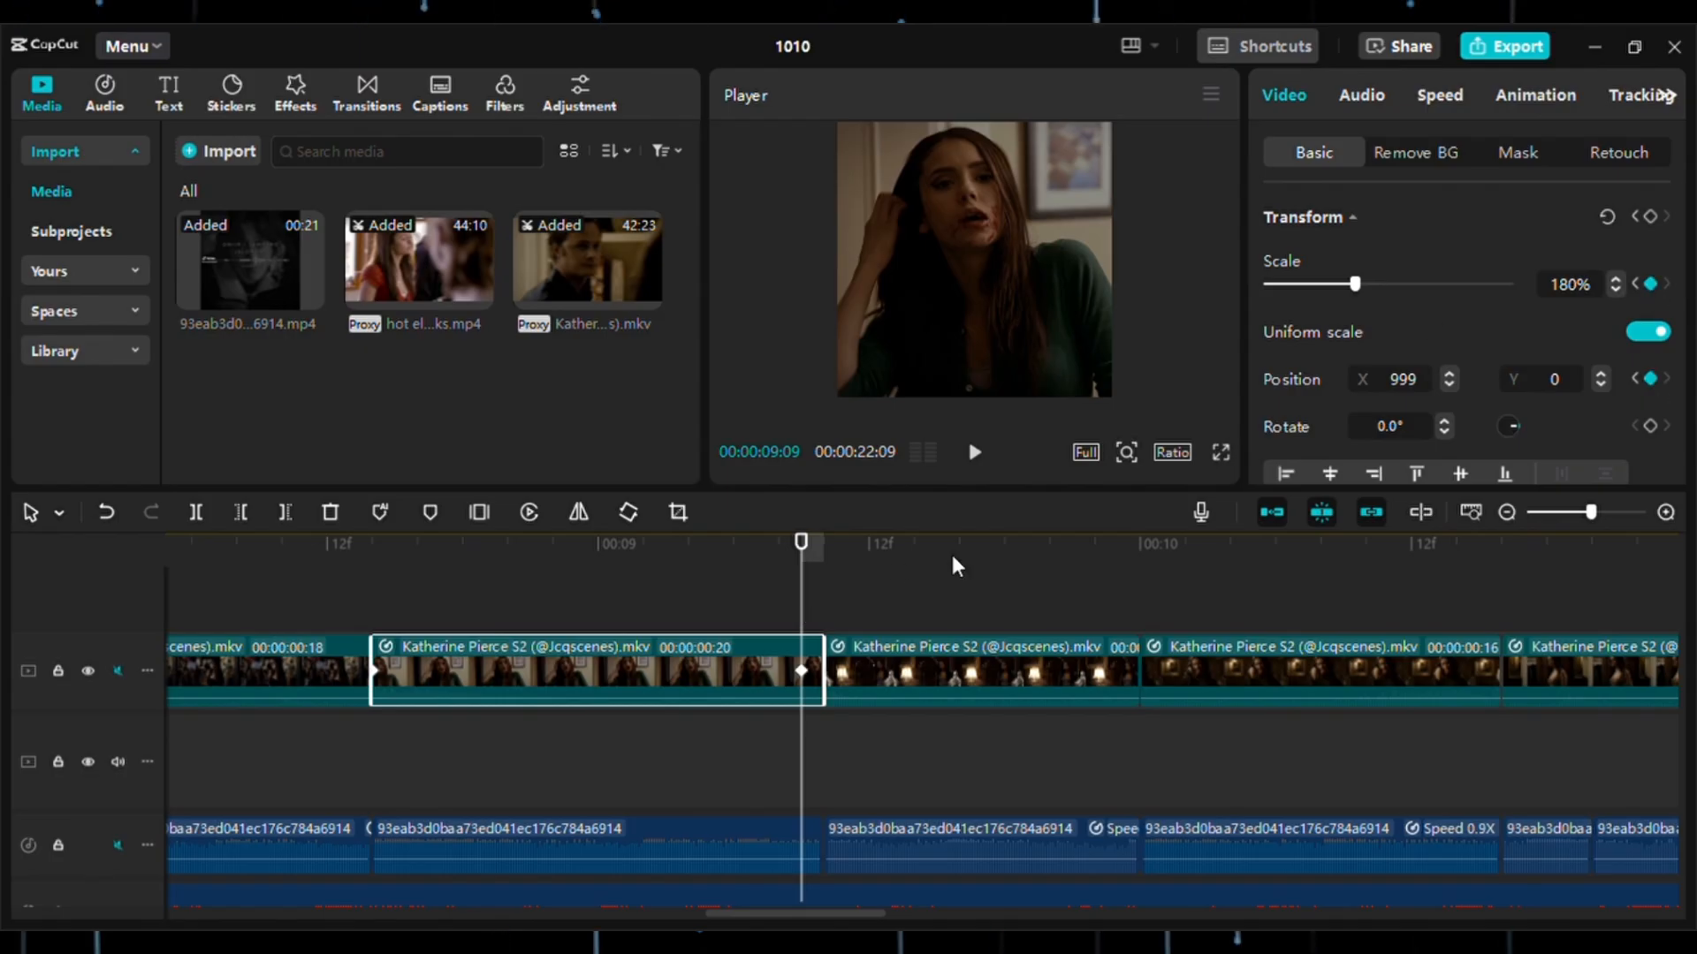
left_click_drag(1396, 287, 1407, 285)
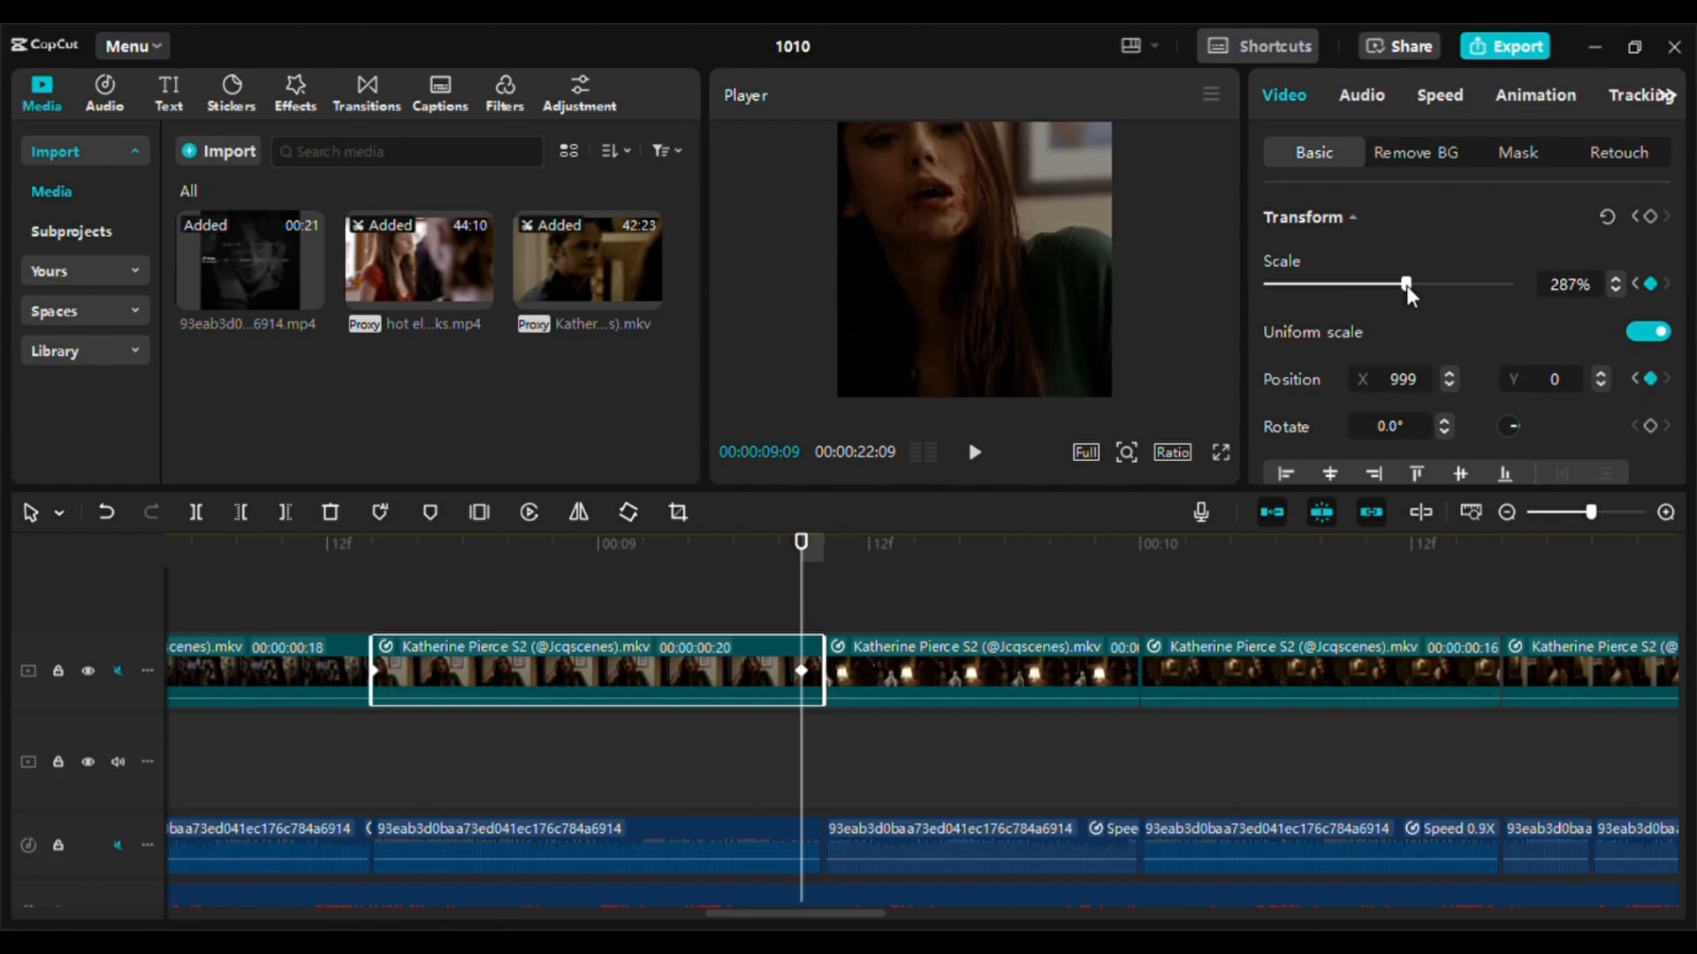
left_click(1614, 289)
left_click(1614, 288)
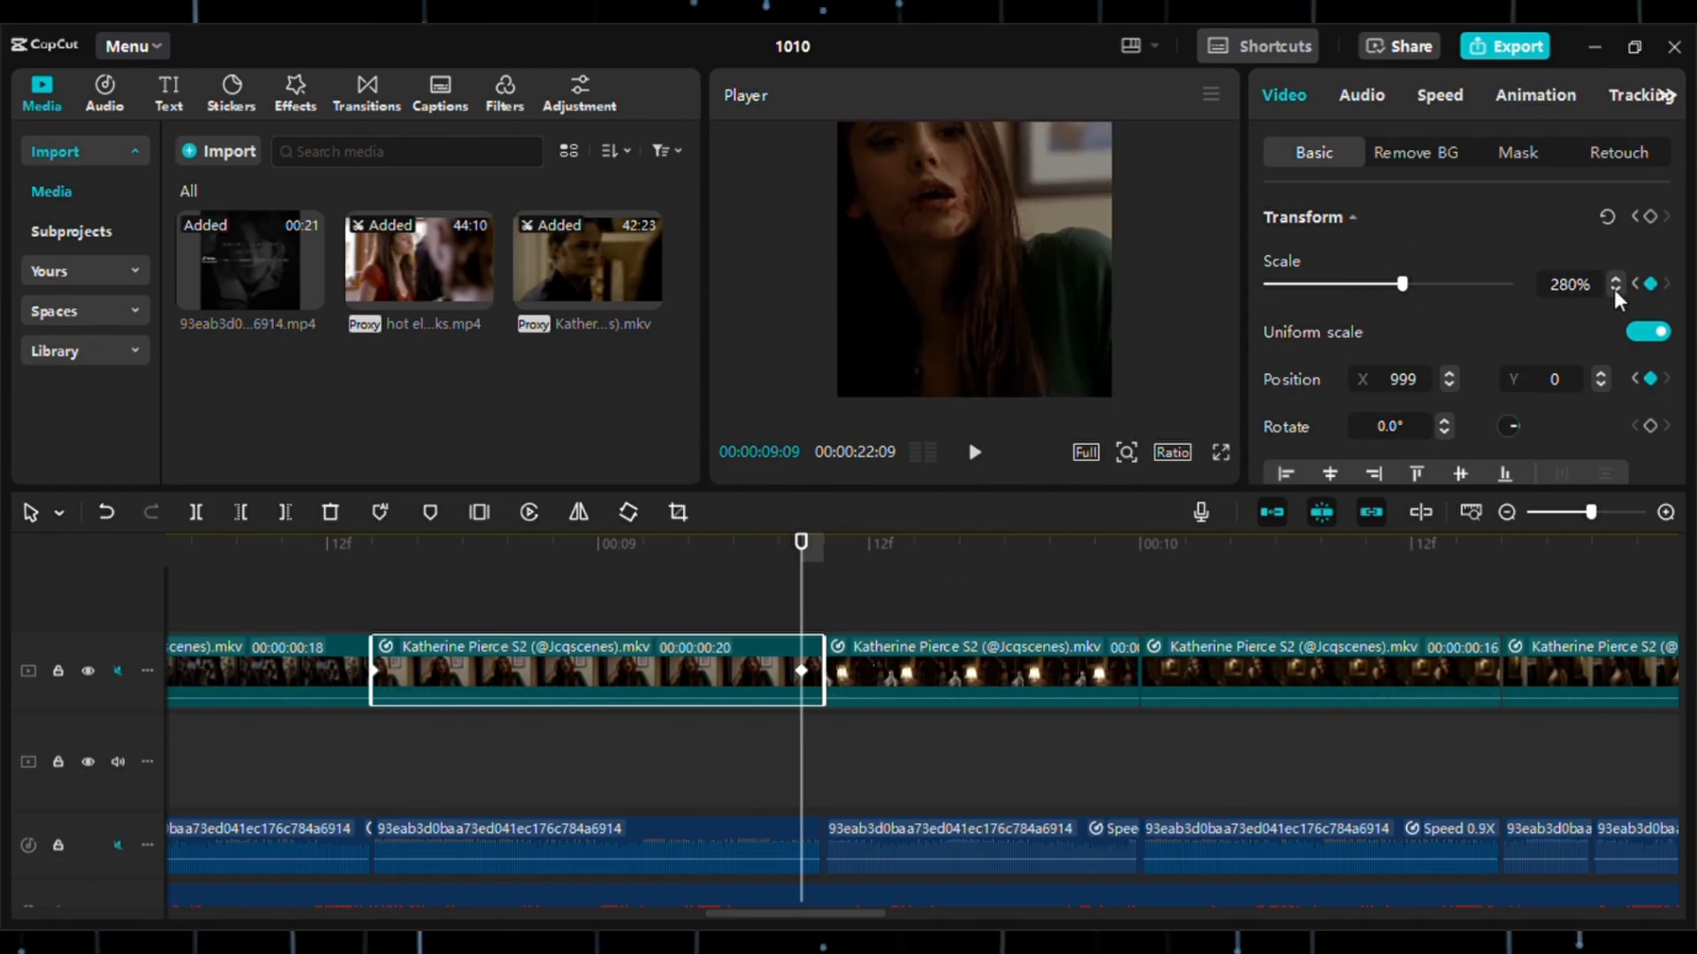
mouse_move(839, 612)
left_mouse_down()
mouse_move(598, 606)
mouse_move(371, 574)
mouse_move(810, 615)
left_mouse_up()
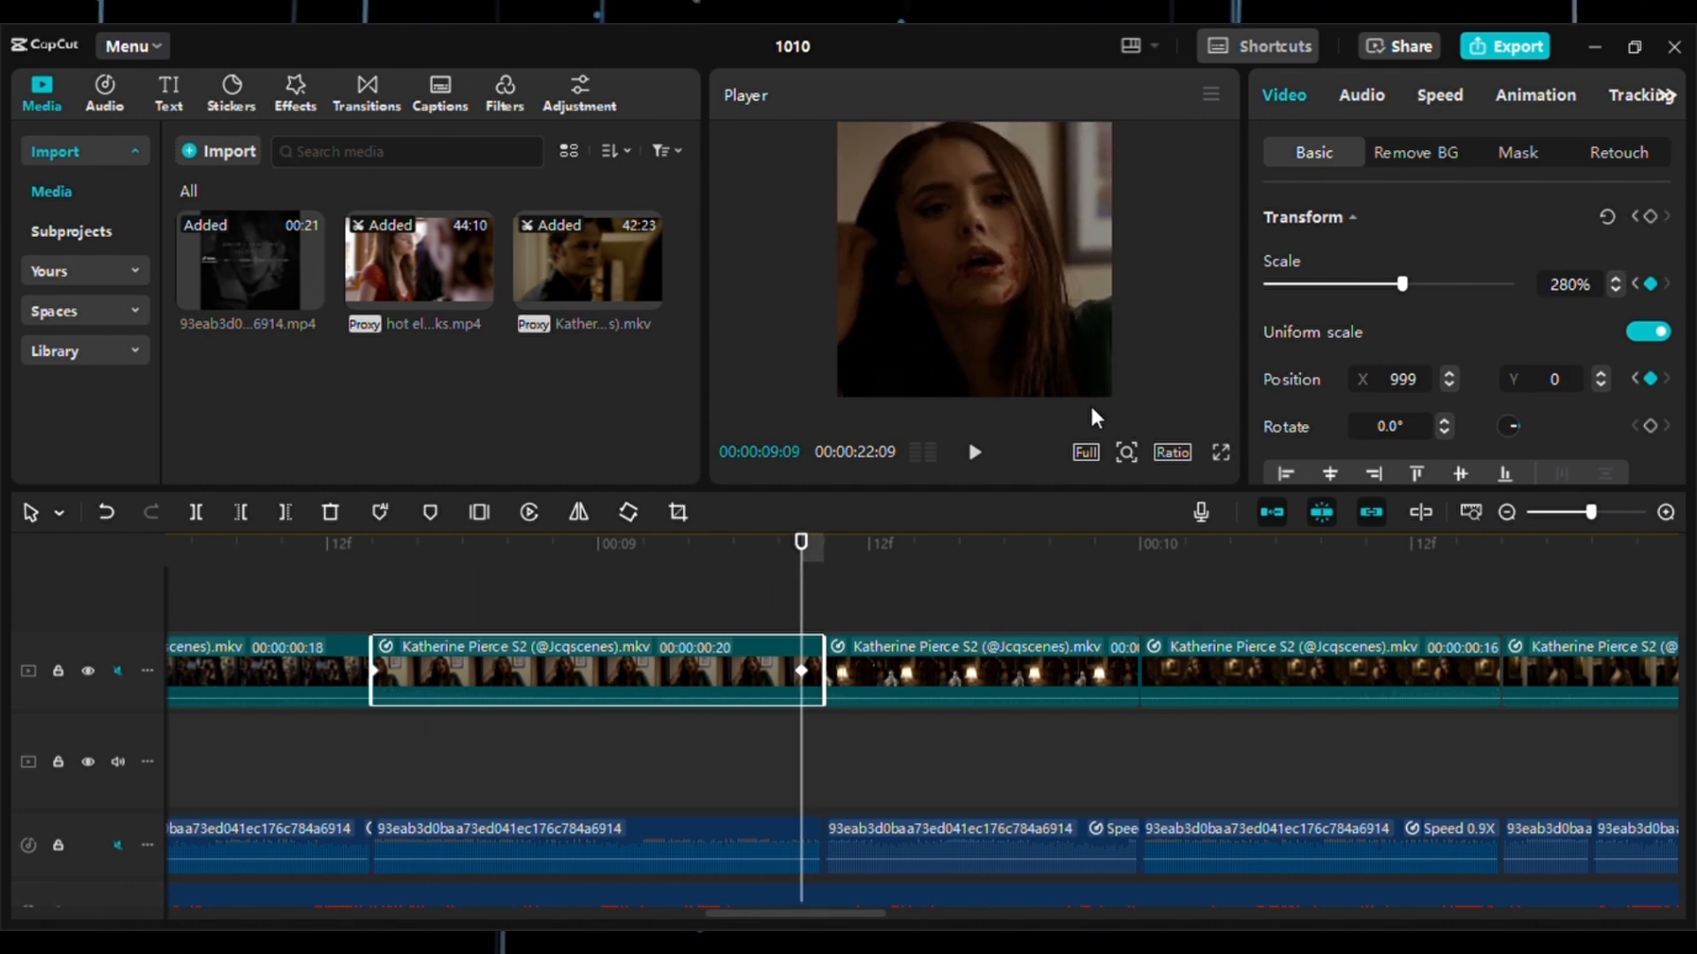
left_click_drag(827, 588, 798, 655)
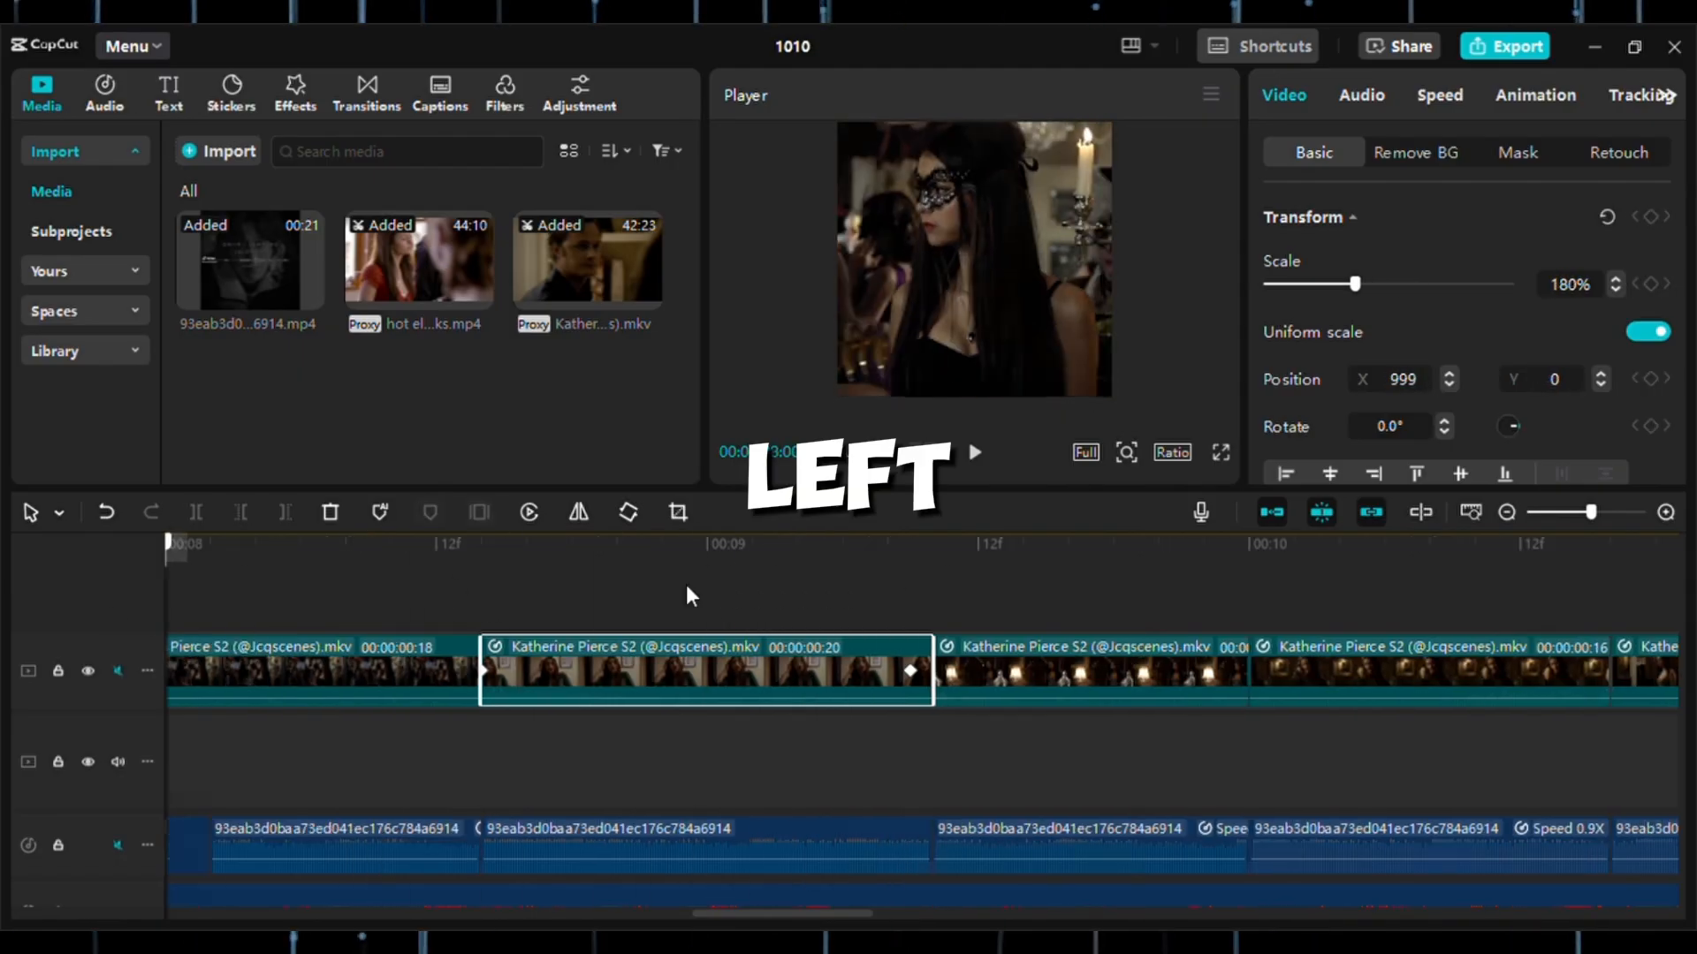
Show the keyframe animation of the preceding 18-frame masked-woman clip and bring its Scale graph into view.
left_click_drag(686, 585, 558, 654)
left_click(557, 652)
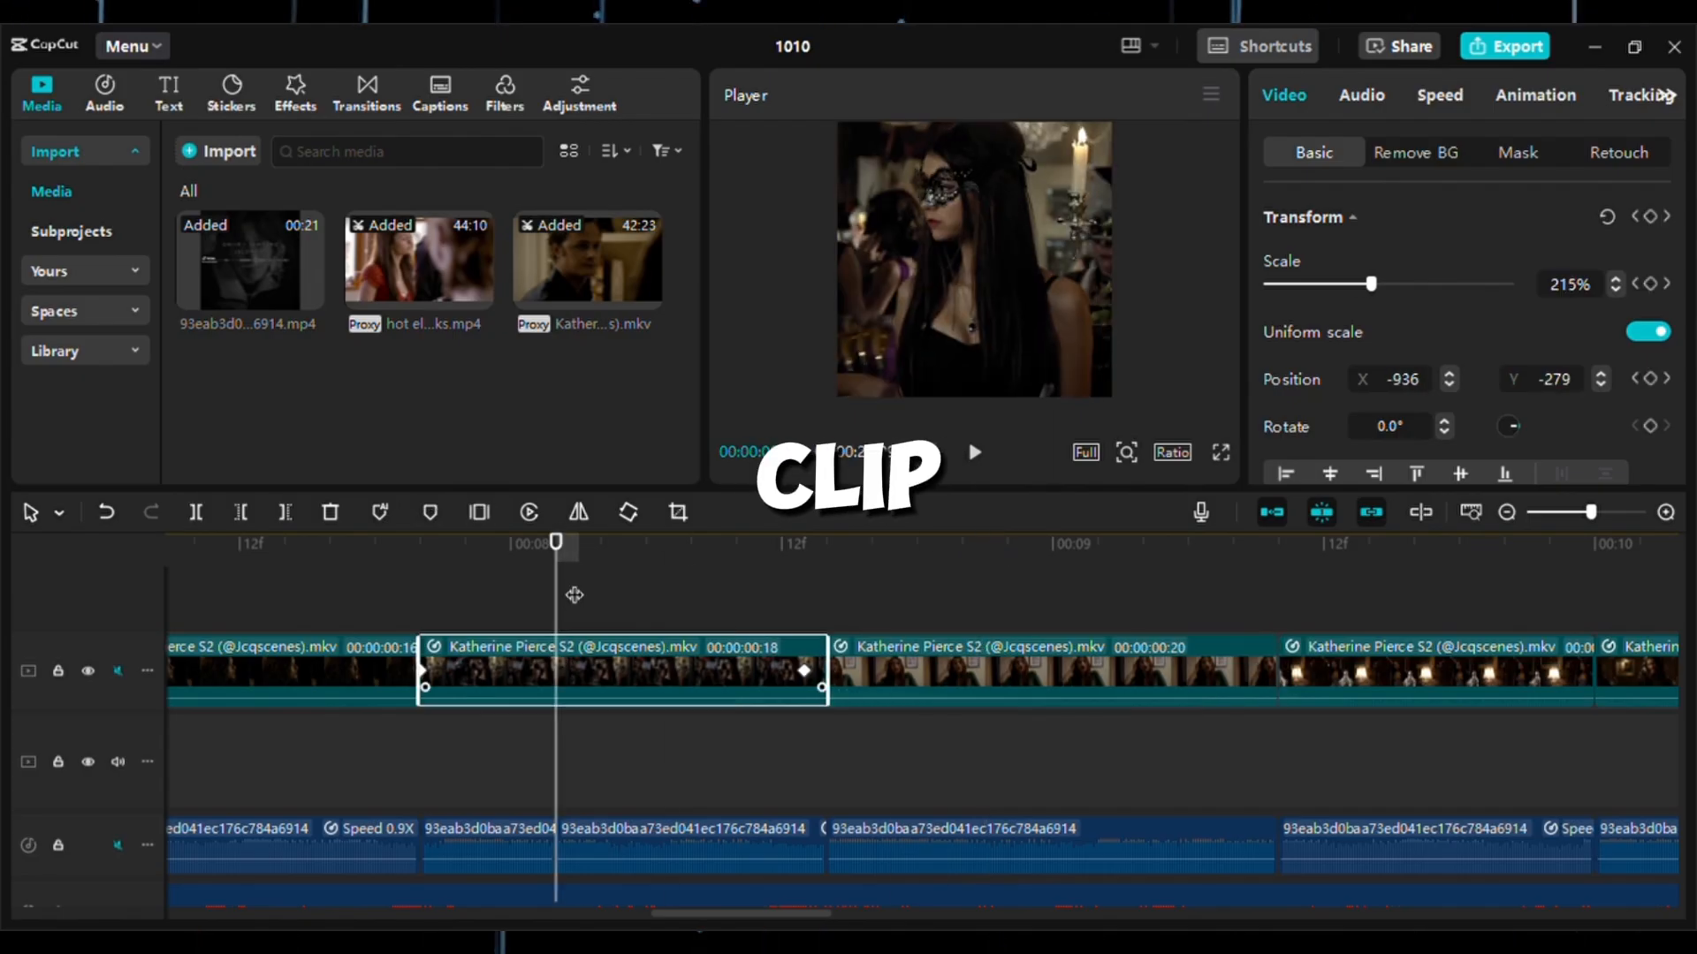
left_click_drag(565, 590, 445, 586)
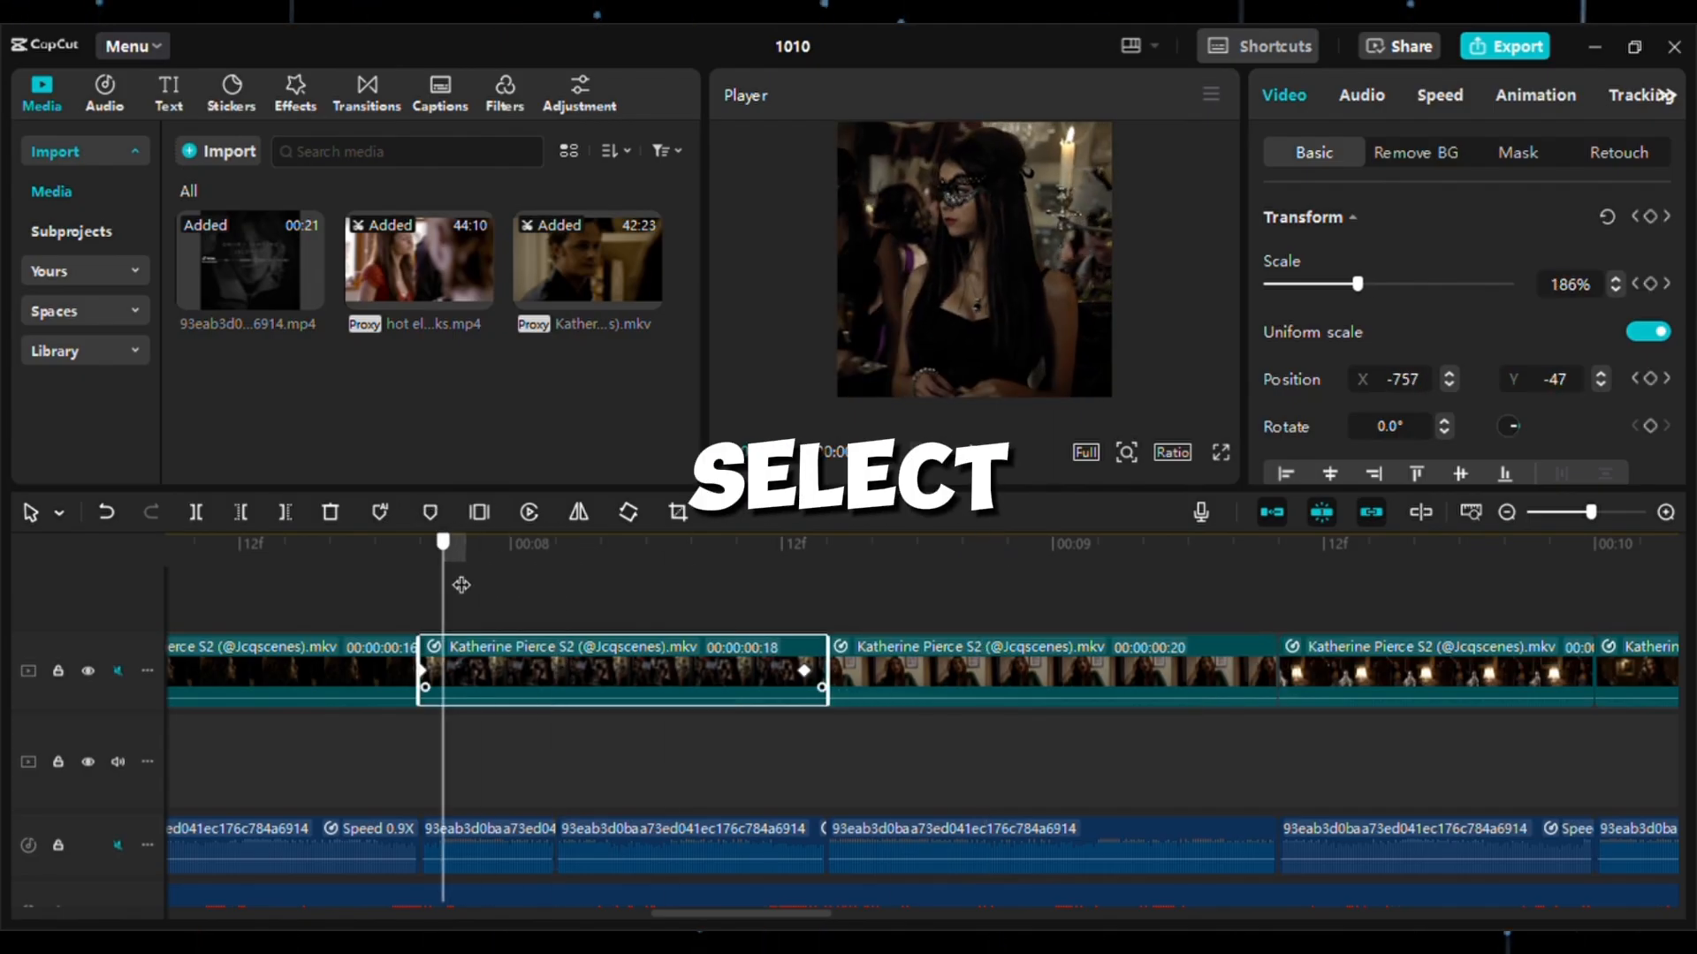
right_click(681, 665)
left_click(778, 871)
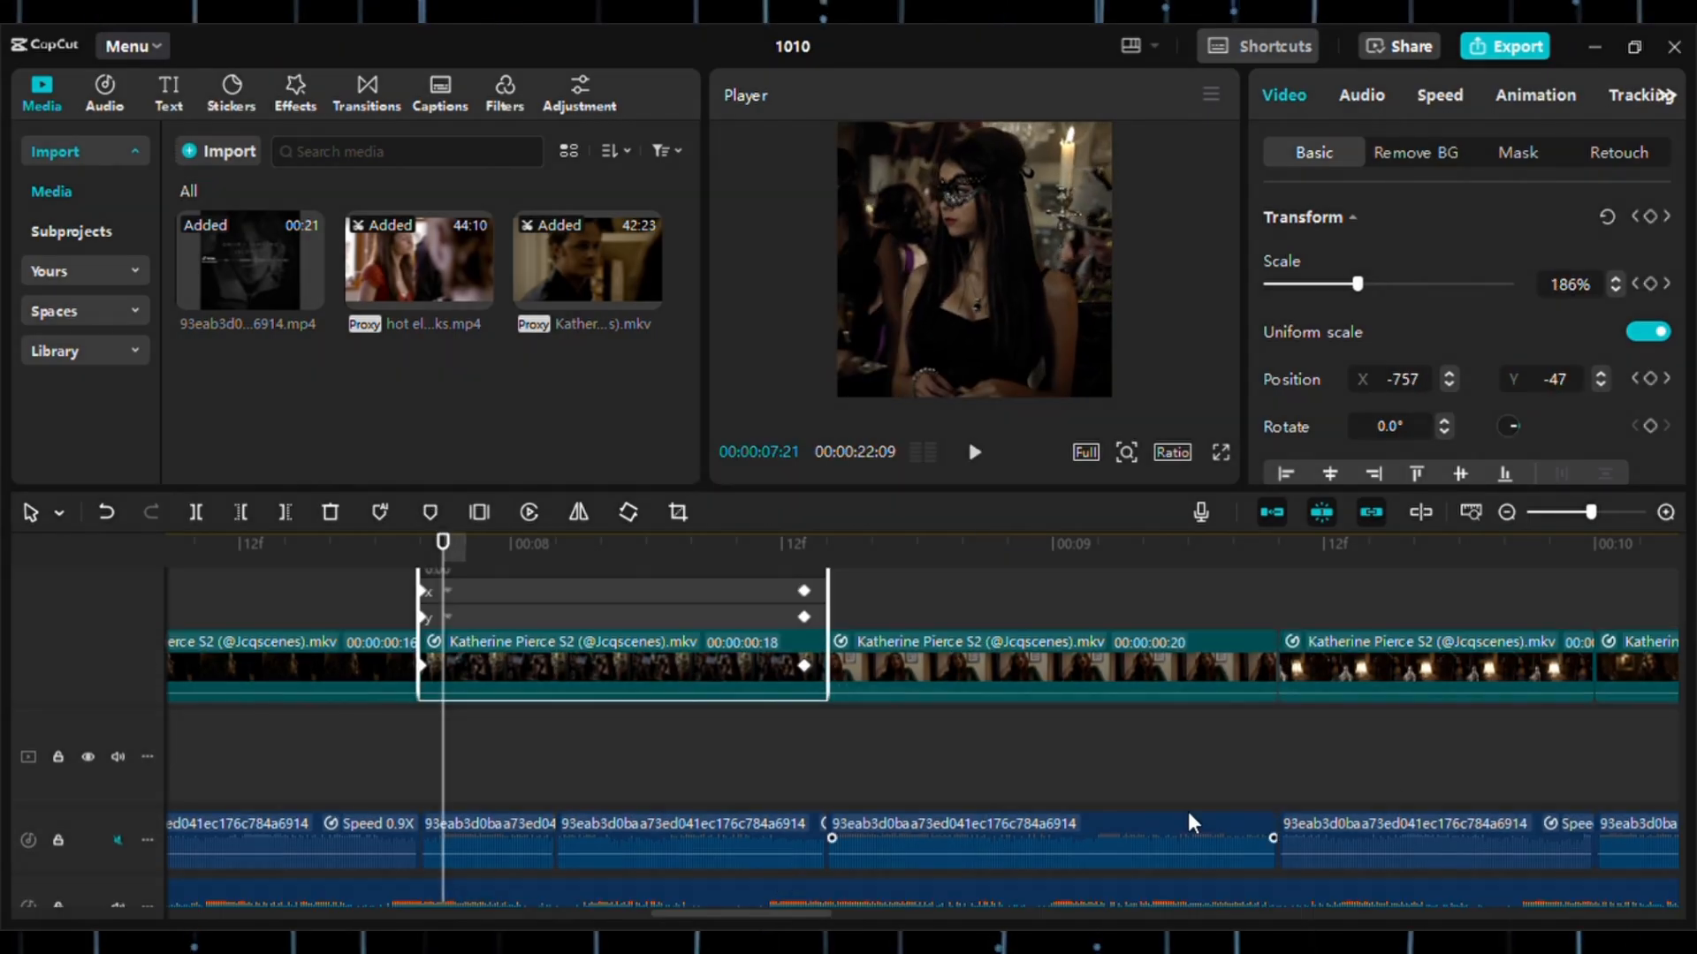
left_click_drag(1671, 824, 1671, 736)
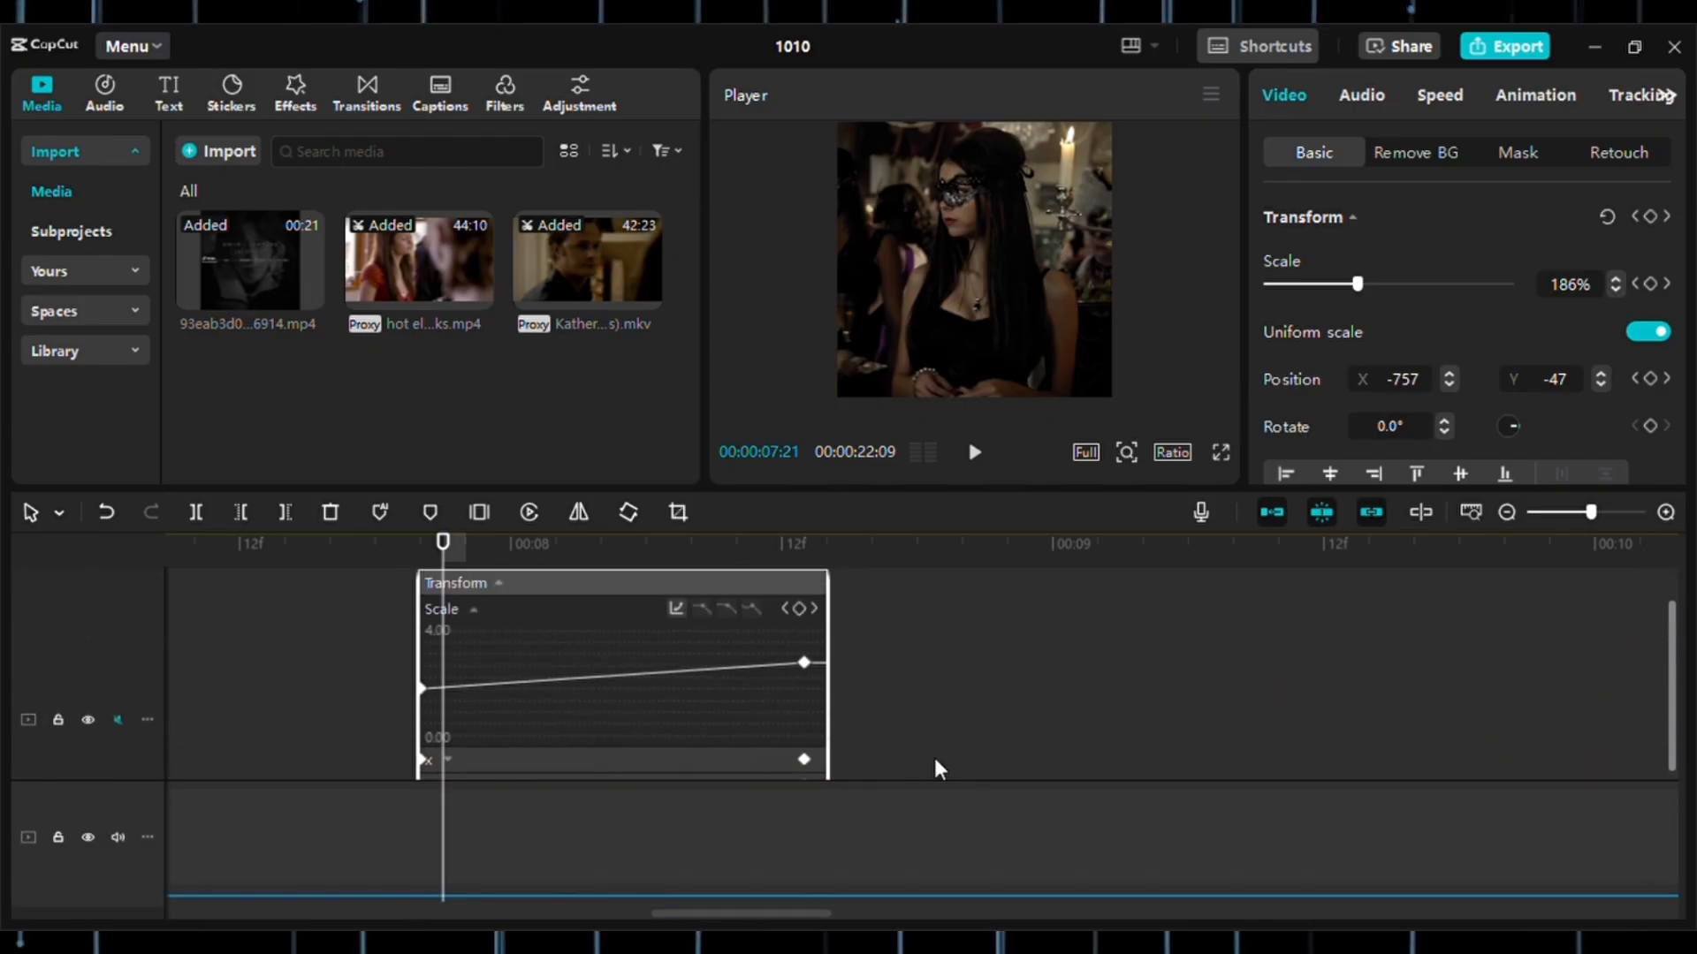
Apply the curve preset that eases the 18-frame clip's scale into its end keyframe, and collapse its Transform graph.
left_click(784, 609)
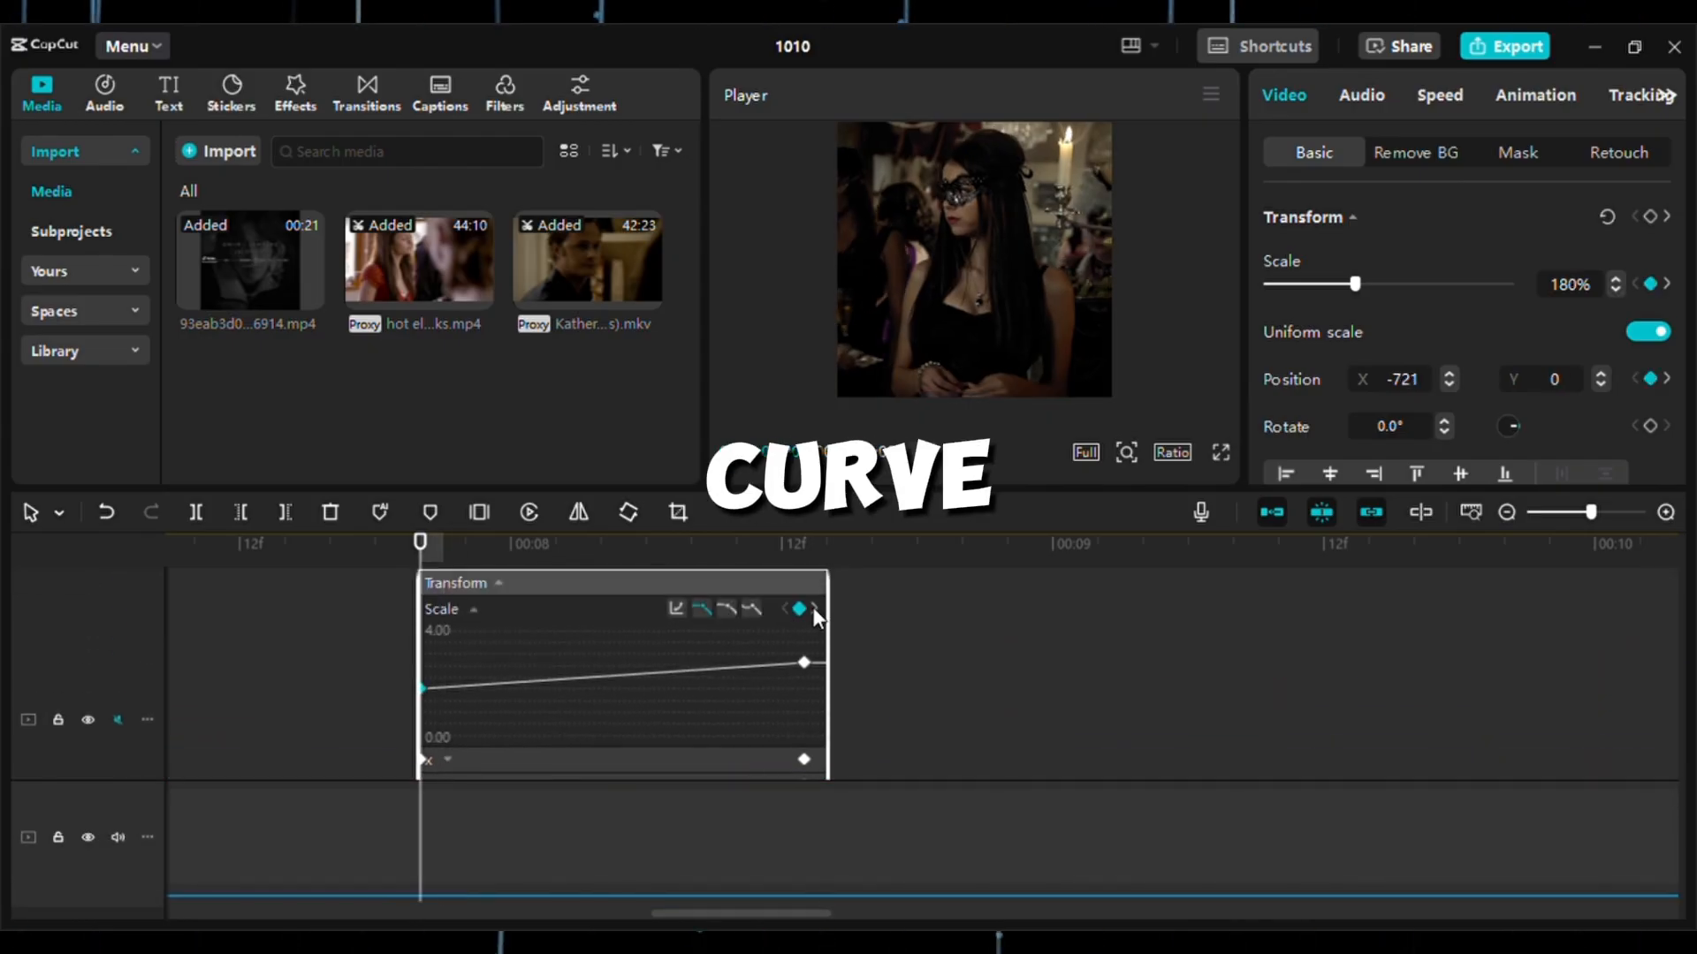
left_click(814, 609)
left_click(727, 608)
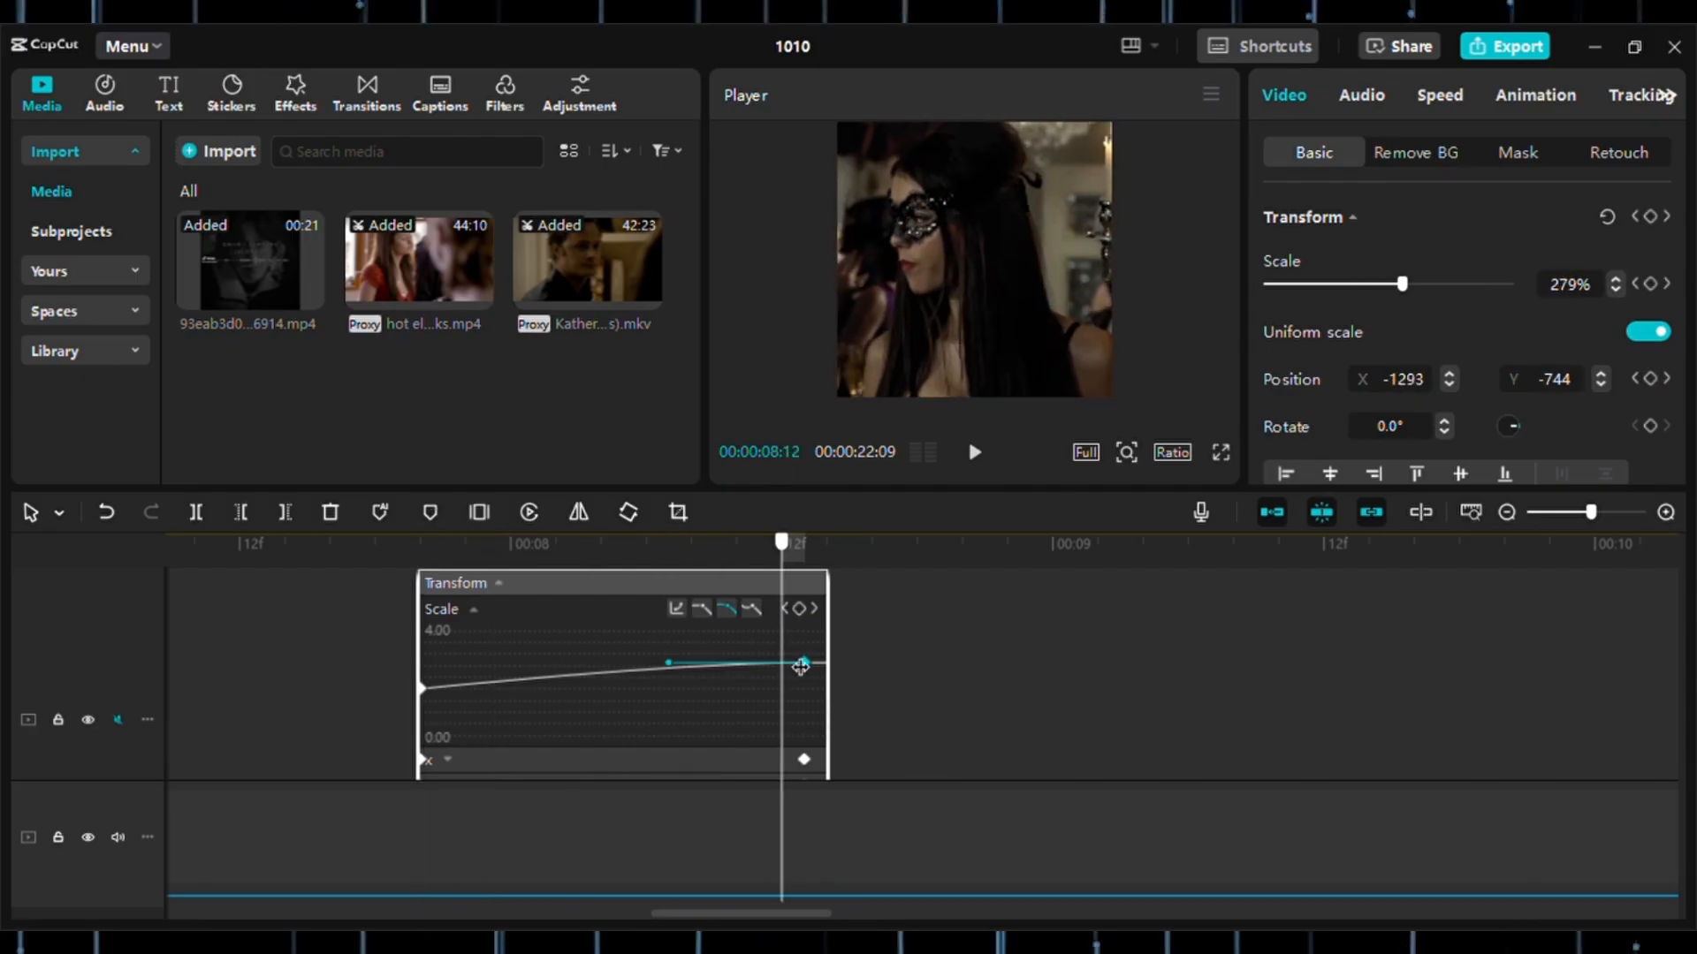
left_click(498, 583)
Show the 20-frame clip's keyframe animation, ease its scale into the end keyframe with the same curve preset, and collapse the graph.
left_click(867, 649)
left_click_drag(869, 649, 939, 630)
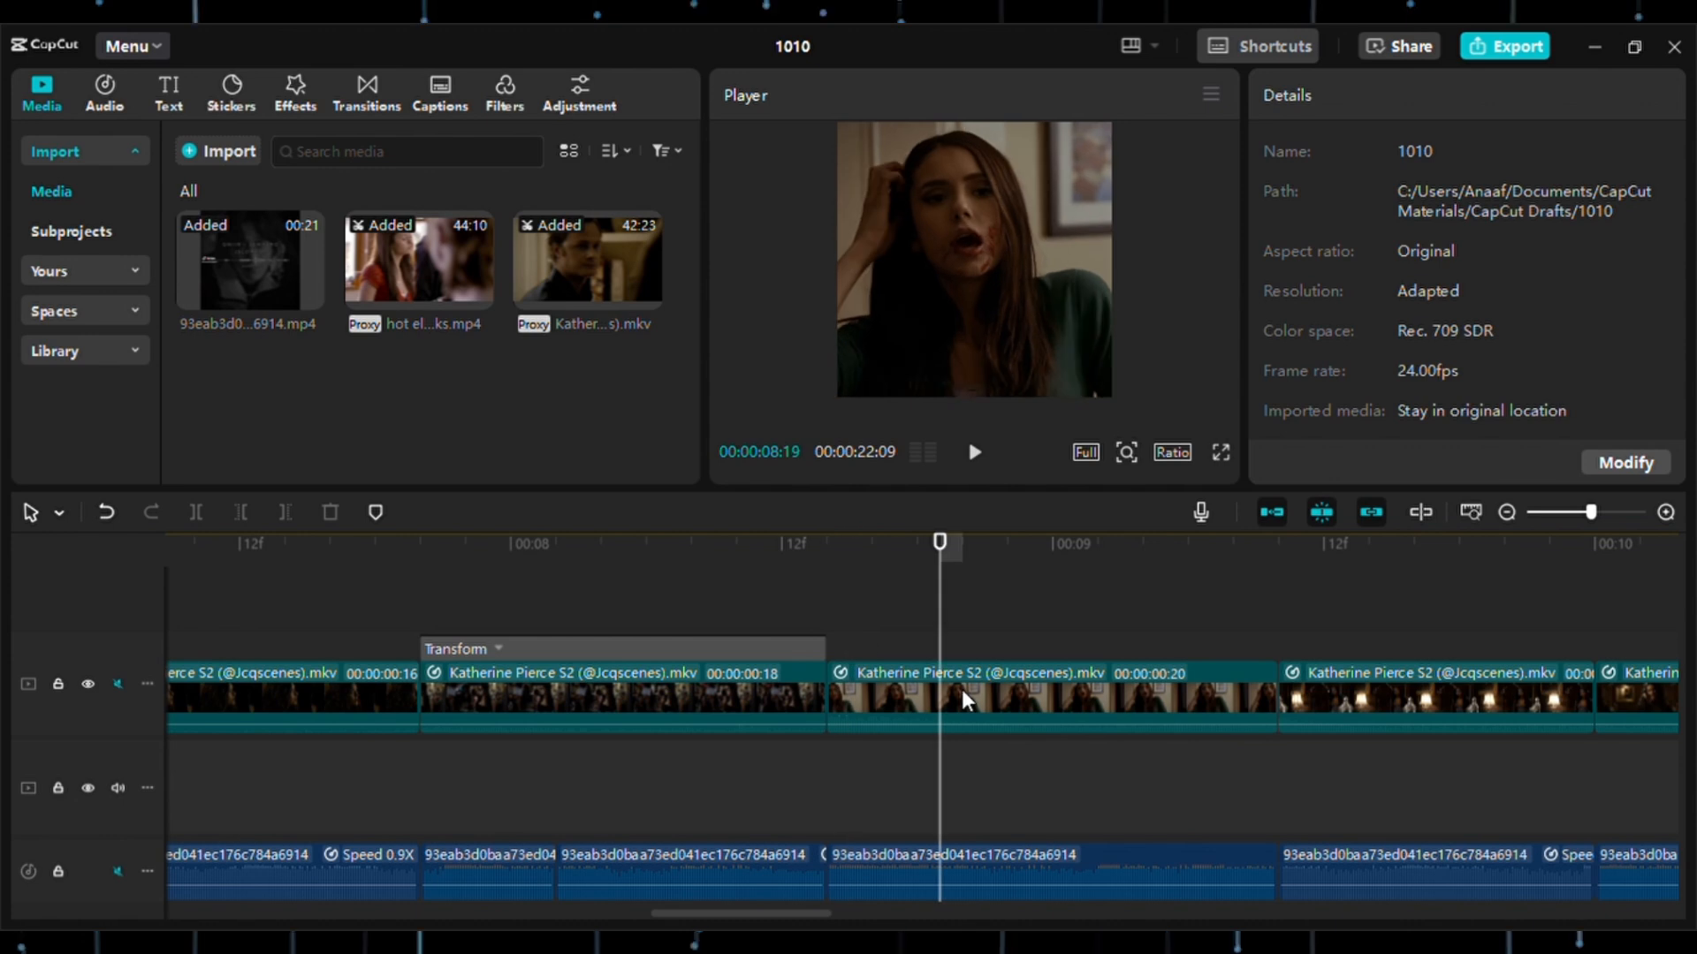
left_click(962, 690)
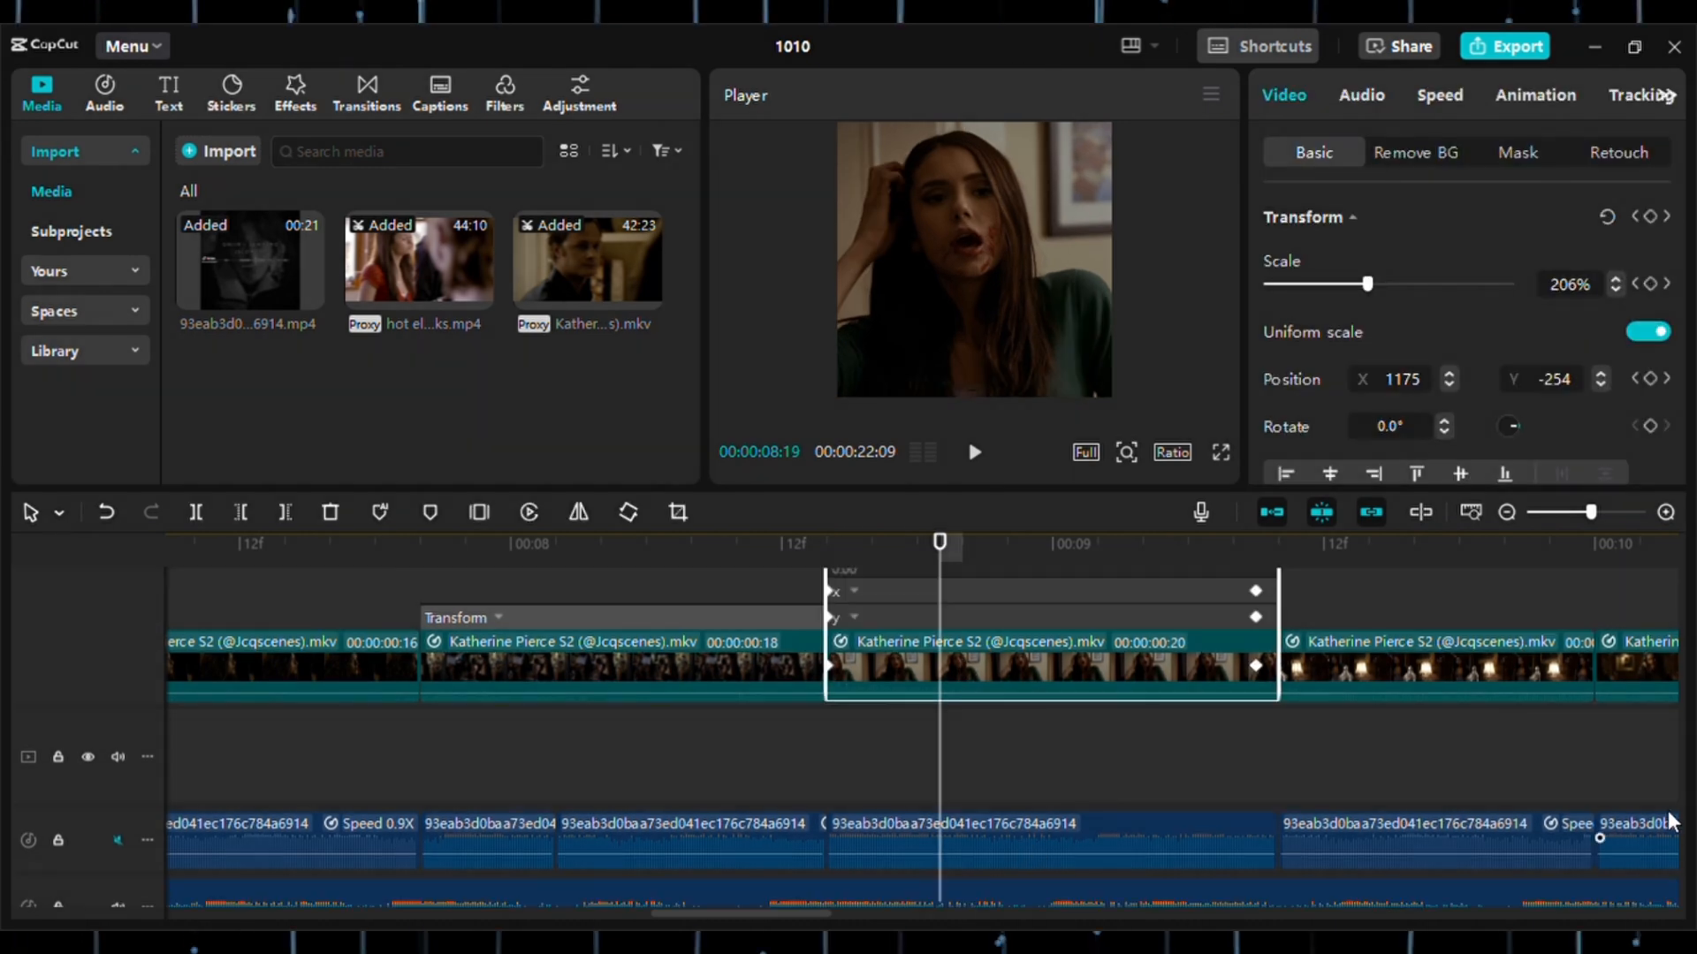
left_click_drag(1671, 810, 1673, 725)
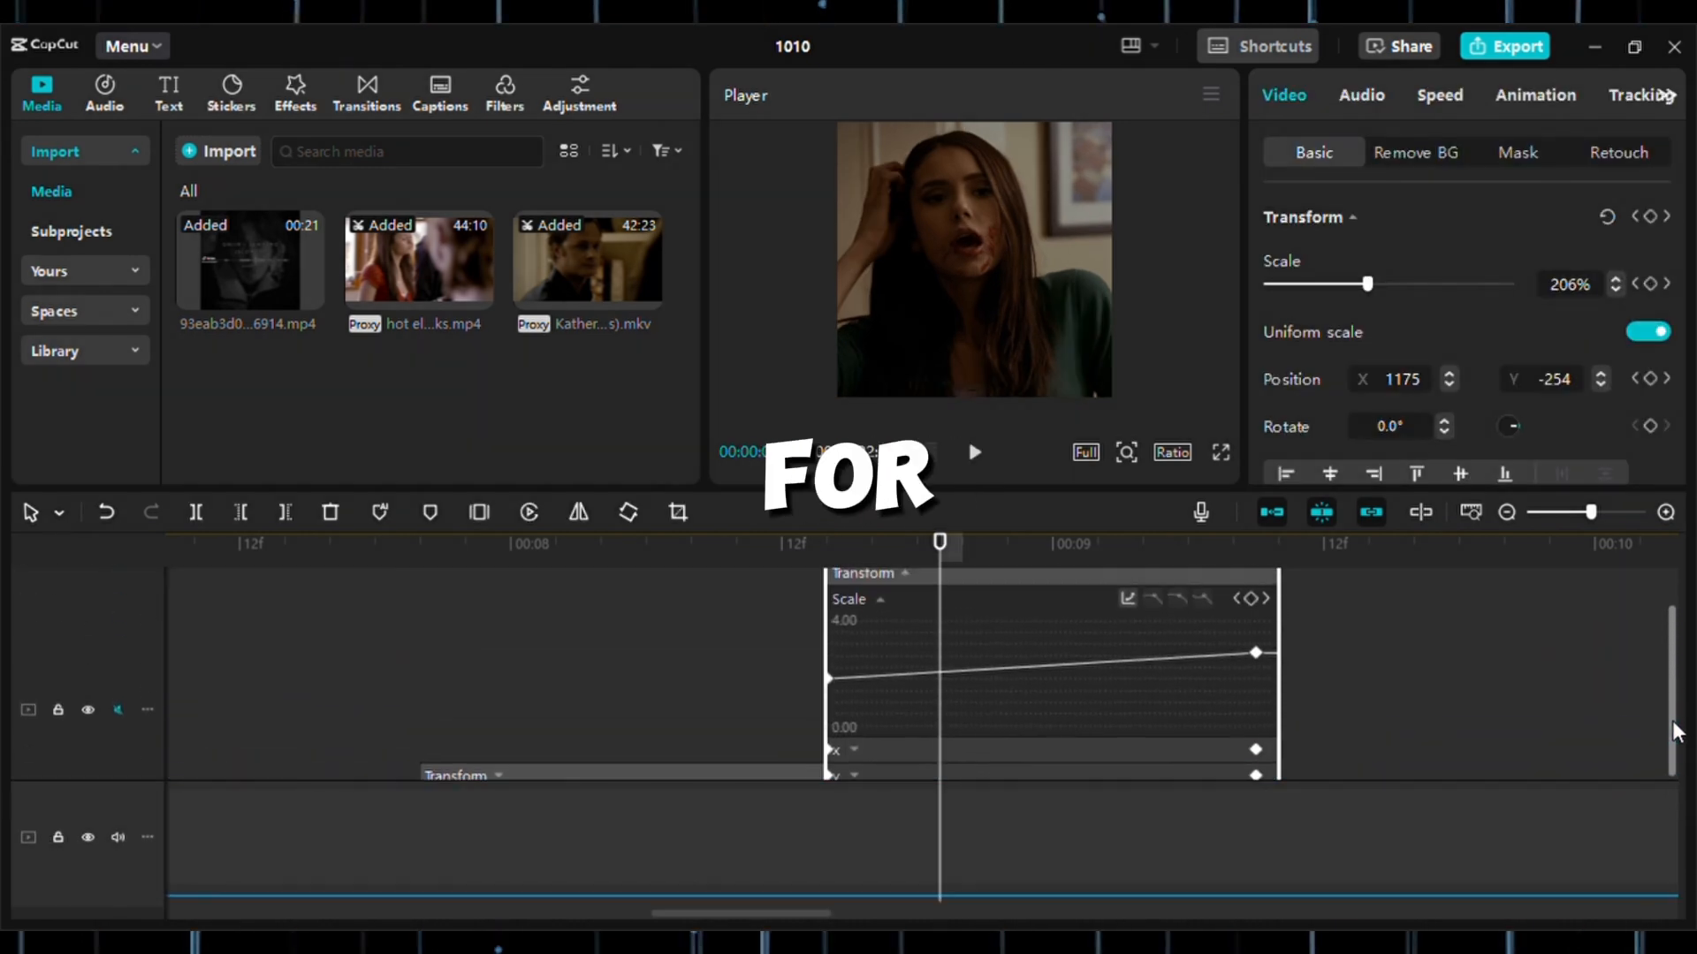
left_click(1264, 599)
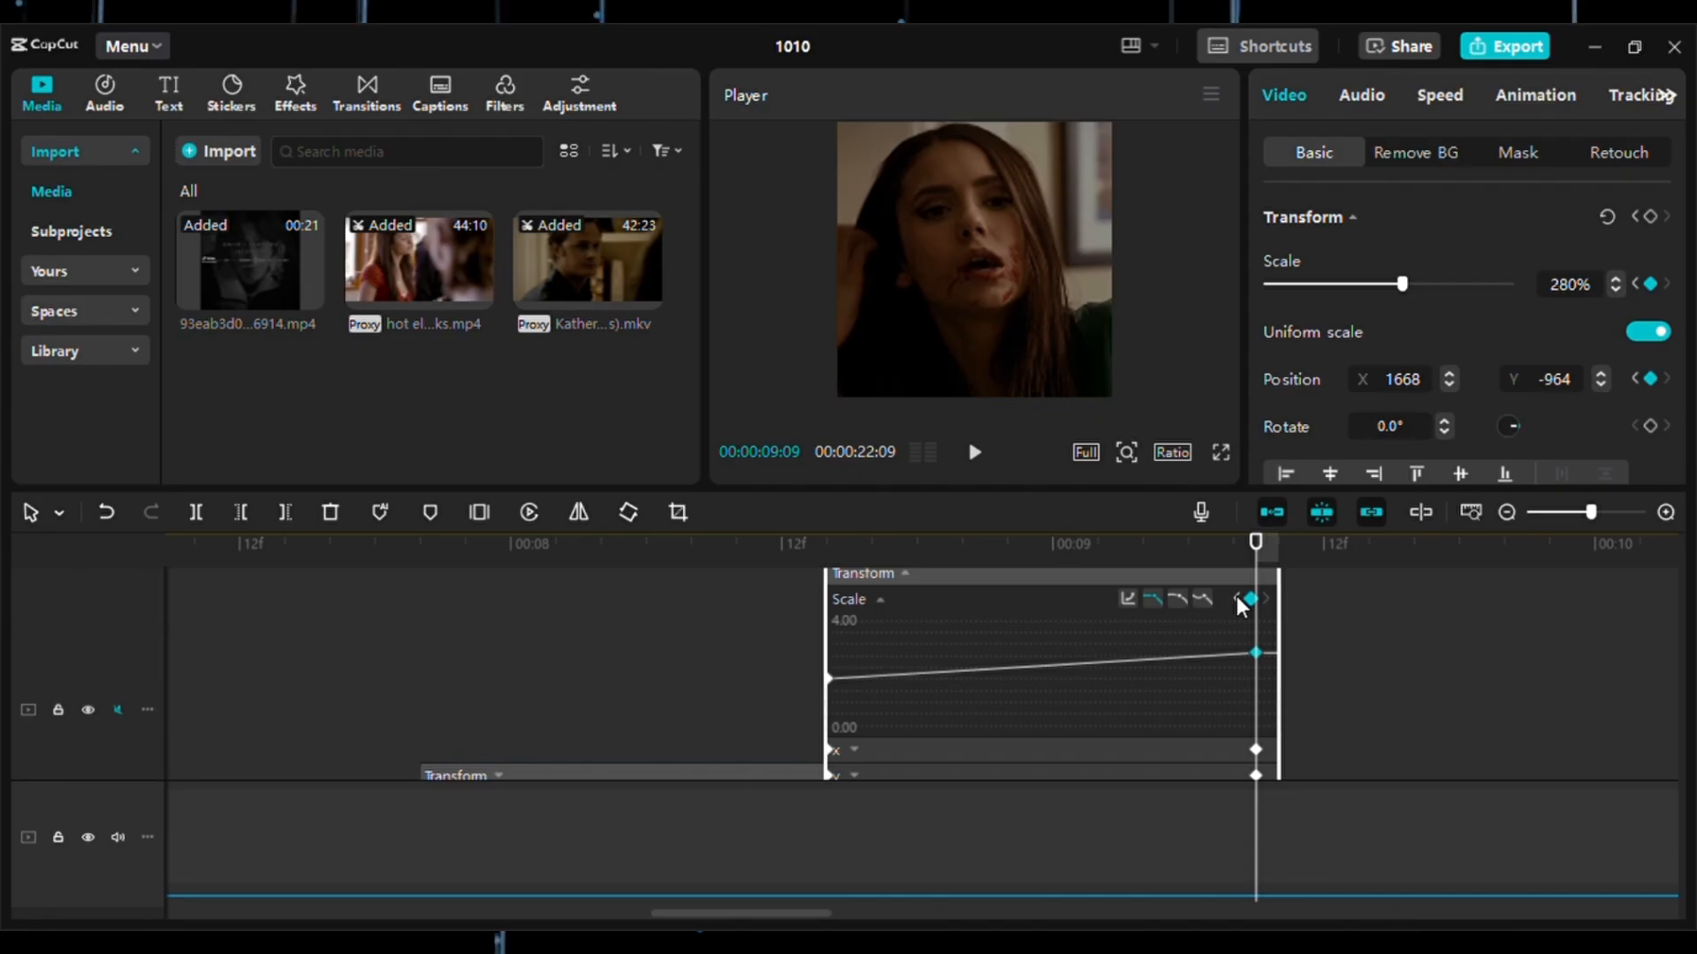
left_click(1179, 599)
left_click_drag(1257, 545, 514, 701)
left_click(904, 575)
Hide the keyframe animation rows of the 18-frame and 20-frame clips and scrub through them to check the zooms.
left_click(514, 702)
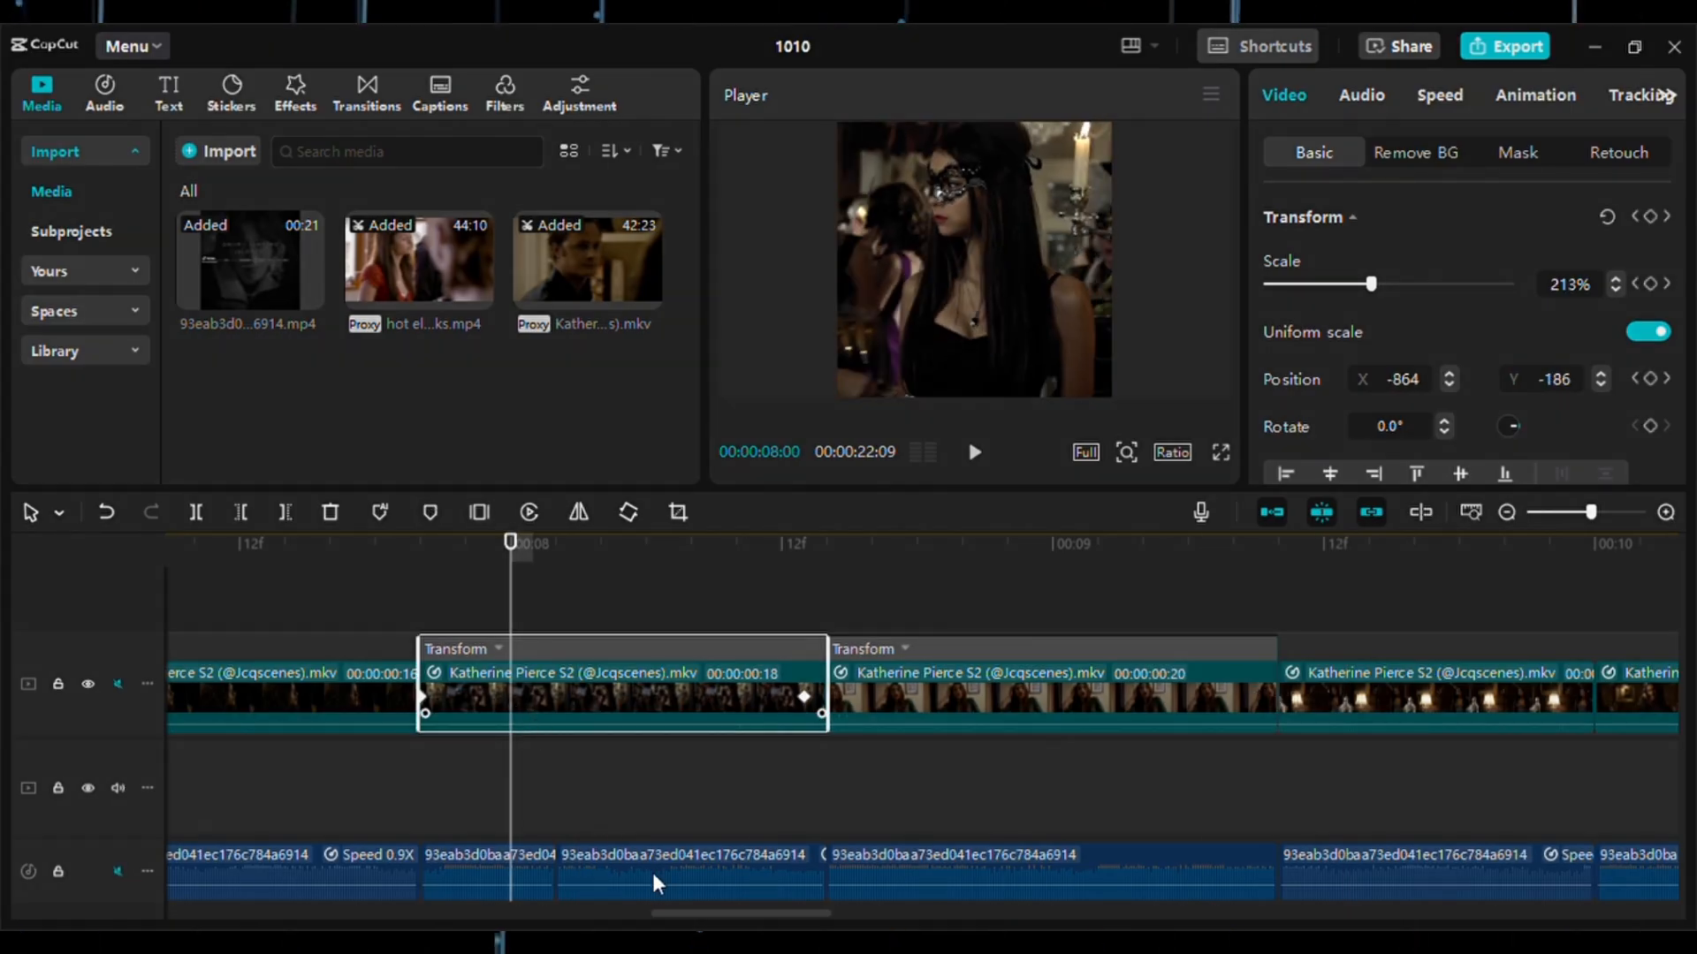
left_click(1031, 670)
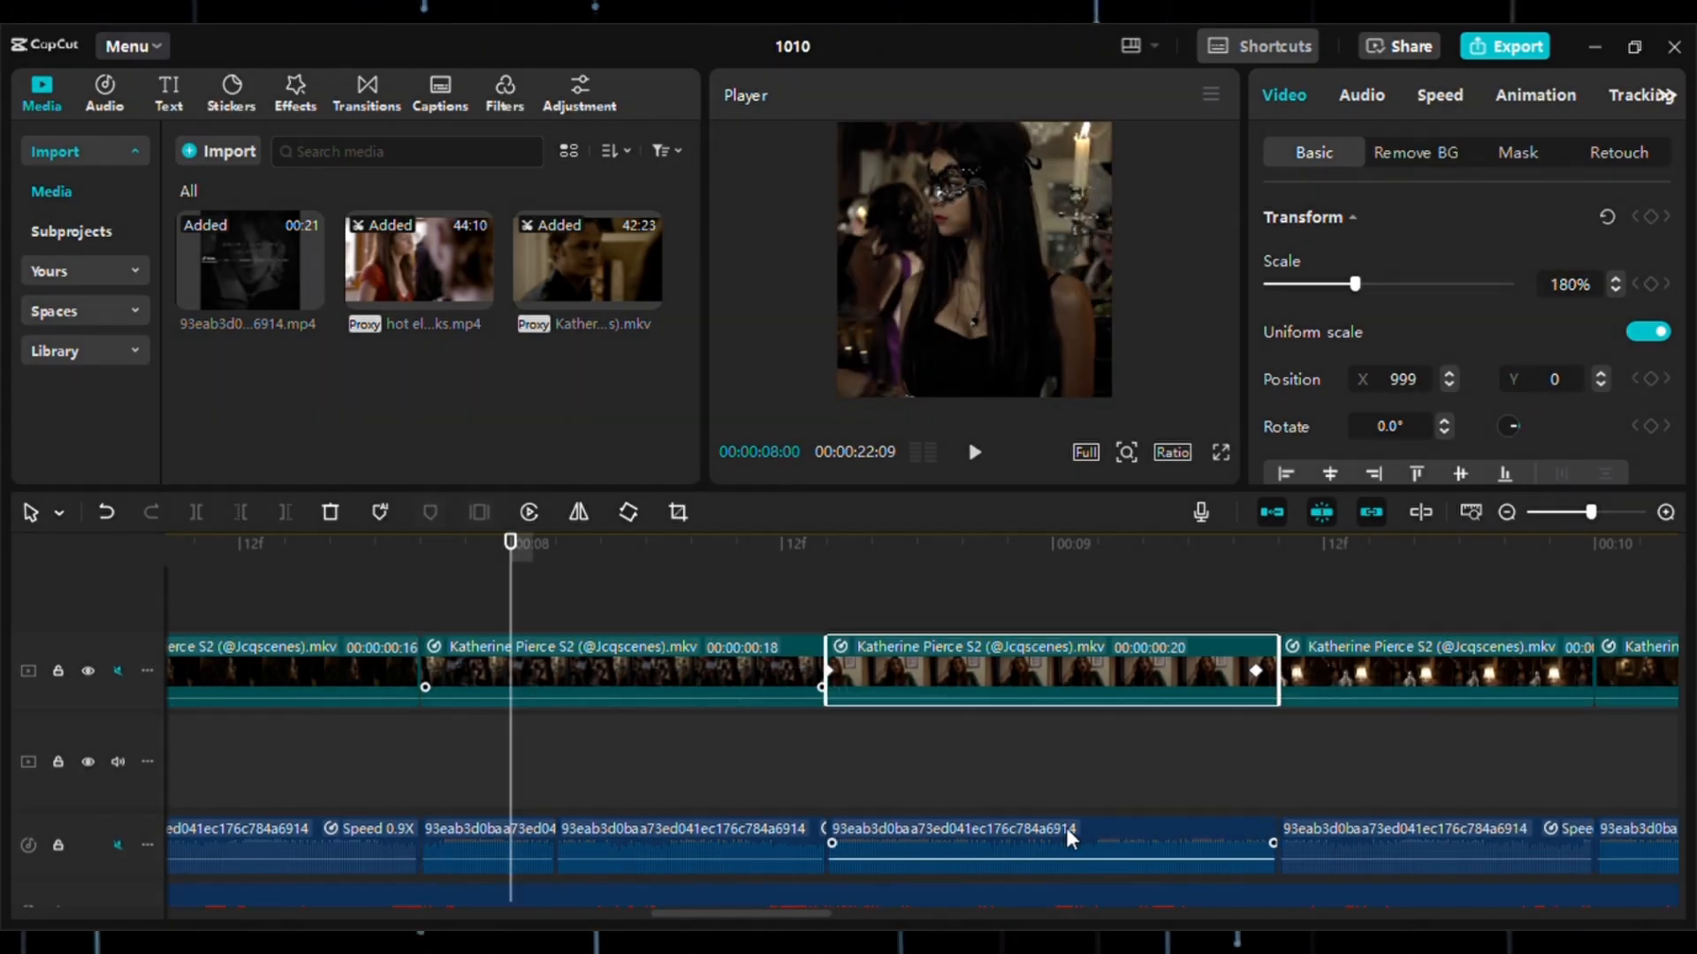
left_click(932, 714)
left_click_drag(932, 714, 1147, 693)
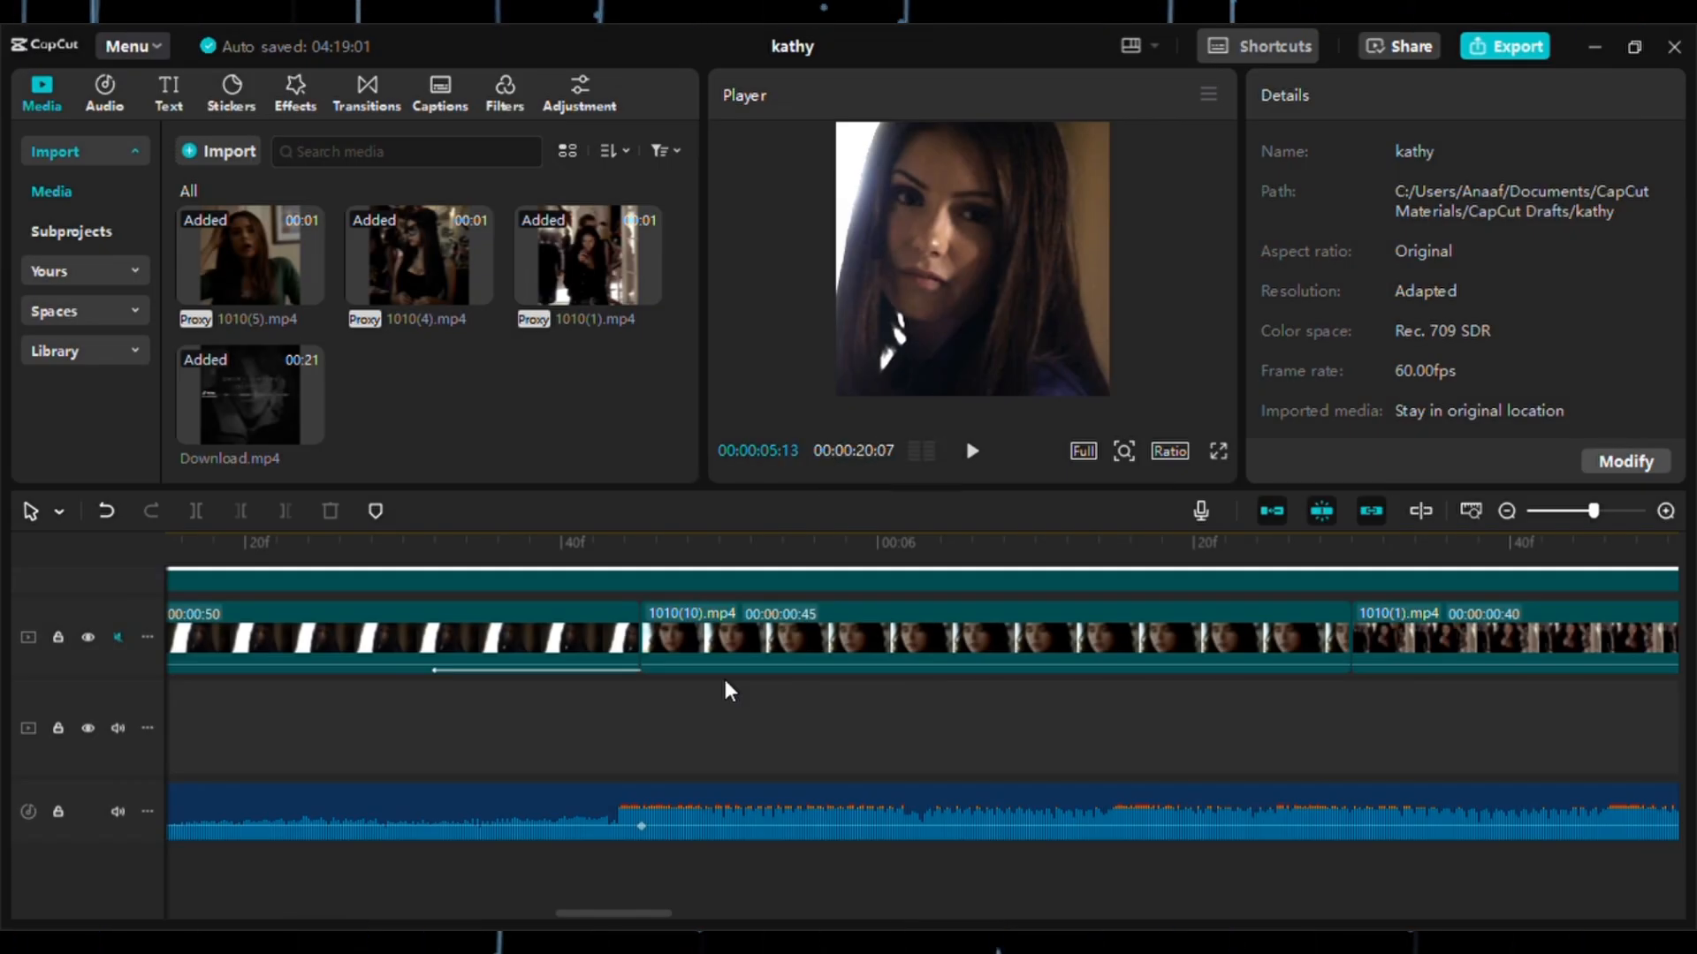
In the kathy project, play back the clips from 1010(10).mp4 onward to review the zoom motion.
scroll(895, 696, "right", 2)
left_click(553, 677)
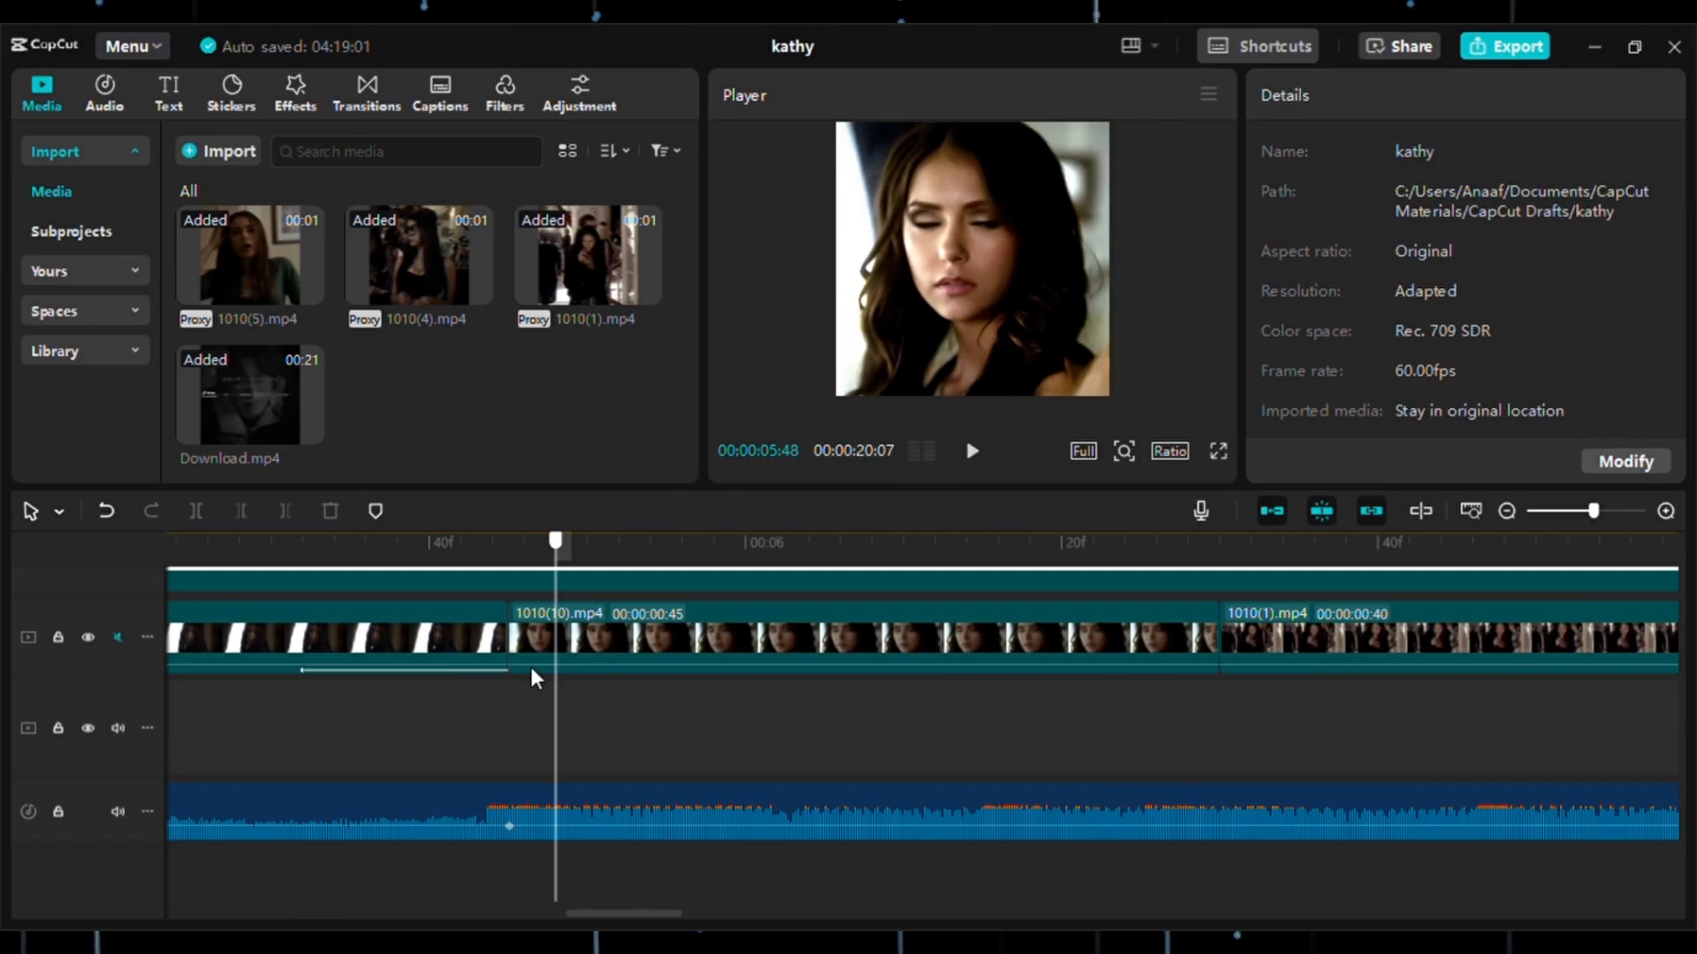
left_click(514, 669)
left_click_drag(1593, 510, 1585, 511)
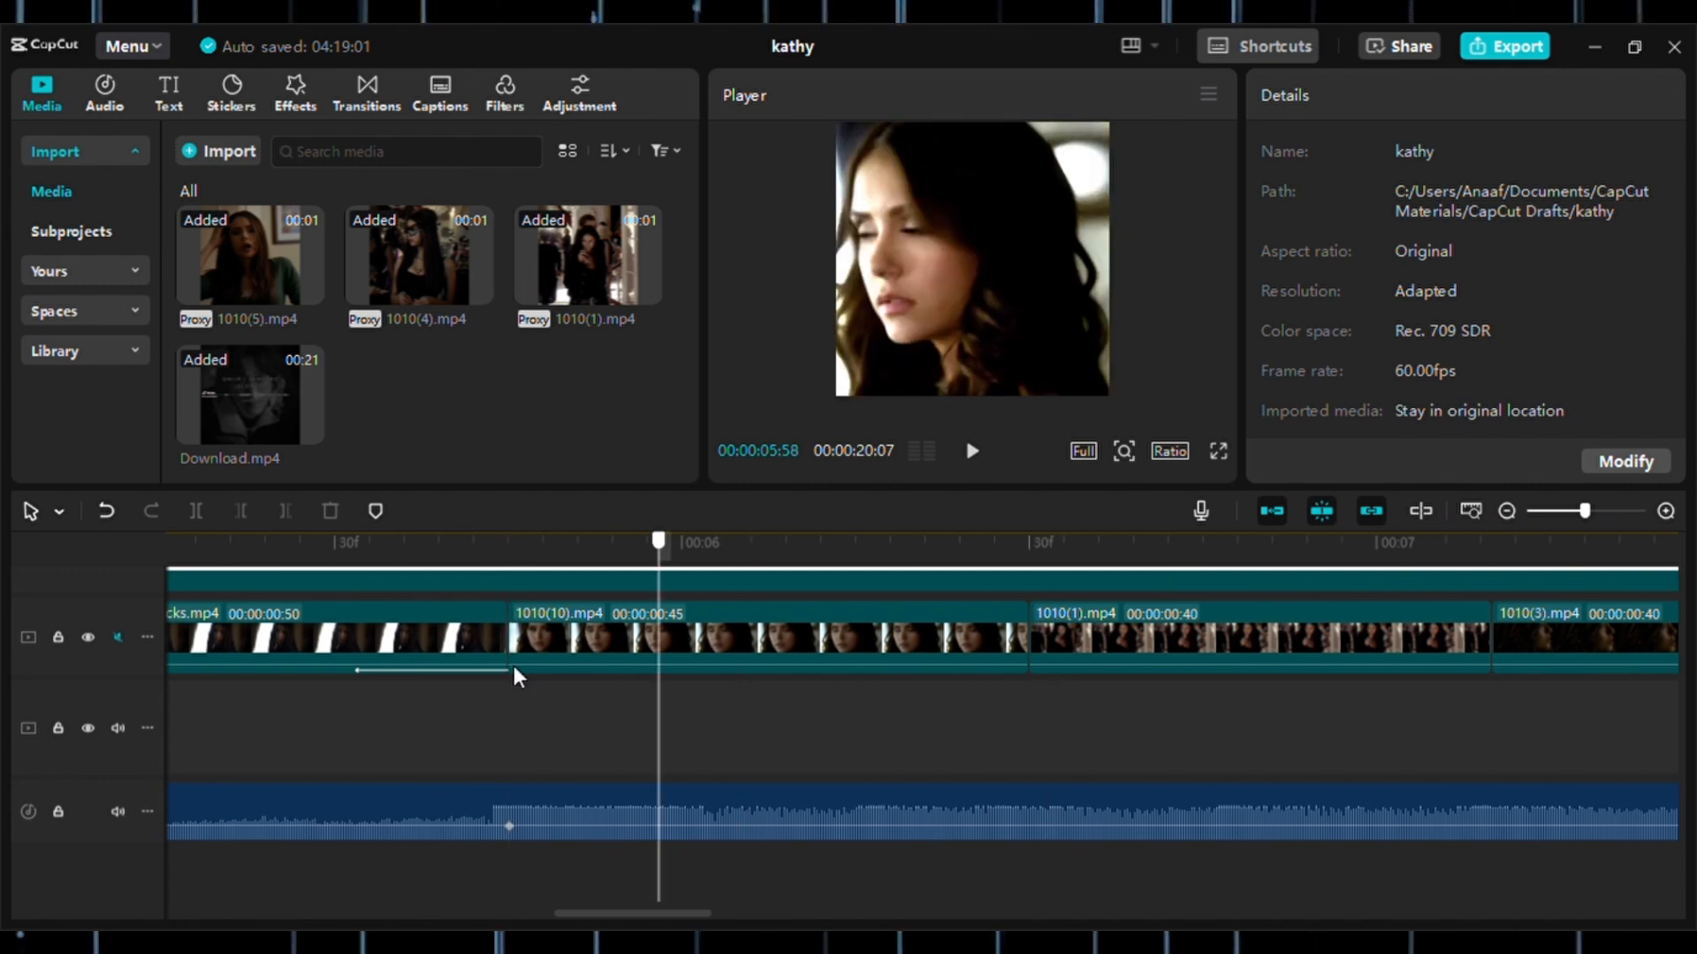
left_click(975, 455)
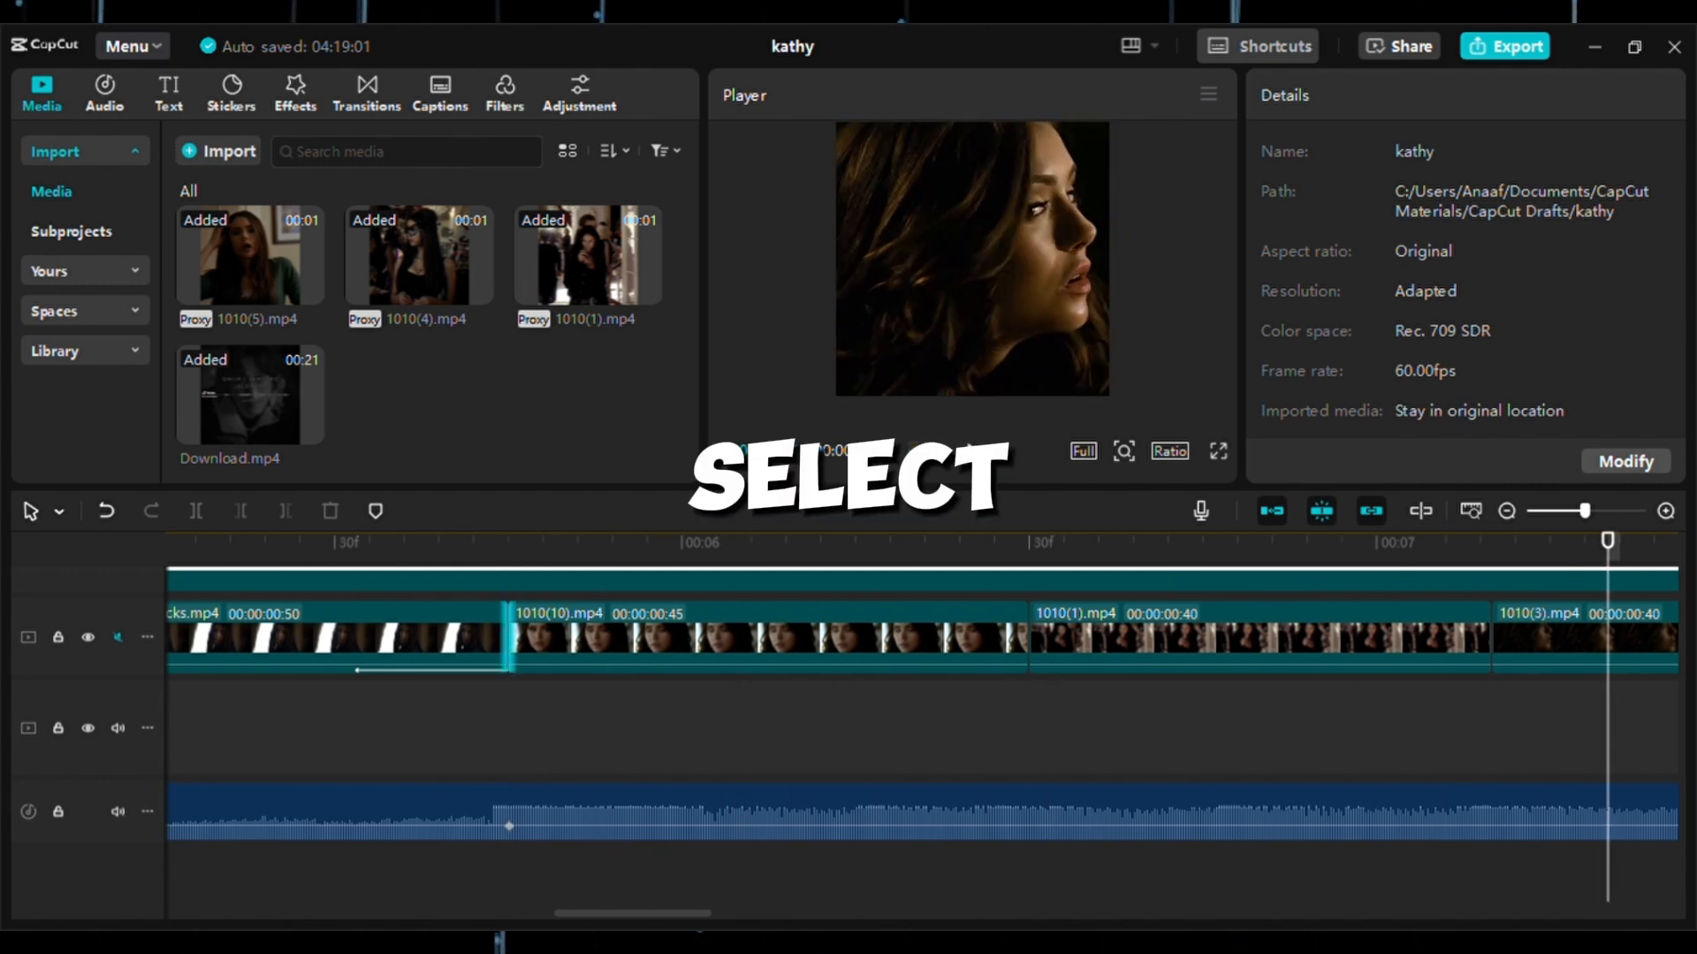
left_click(975, 453)
Copy the 1010(10).mp4 clip and paste the duplicate on the track above, aligned with the original's start.
left_click_drag(944, 541, 676, 633)
left_click(677, 641)
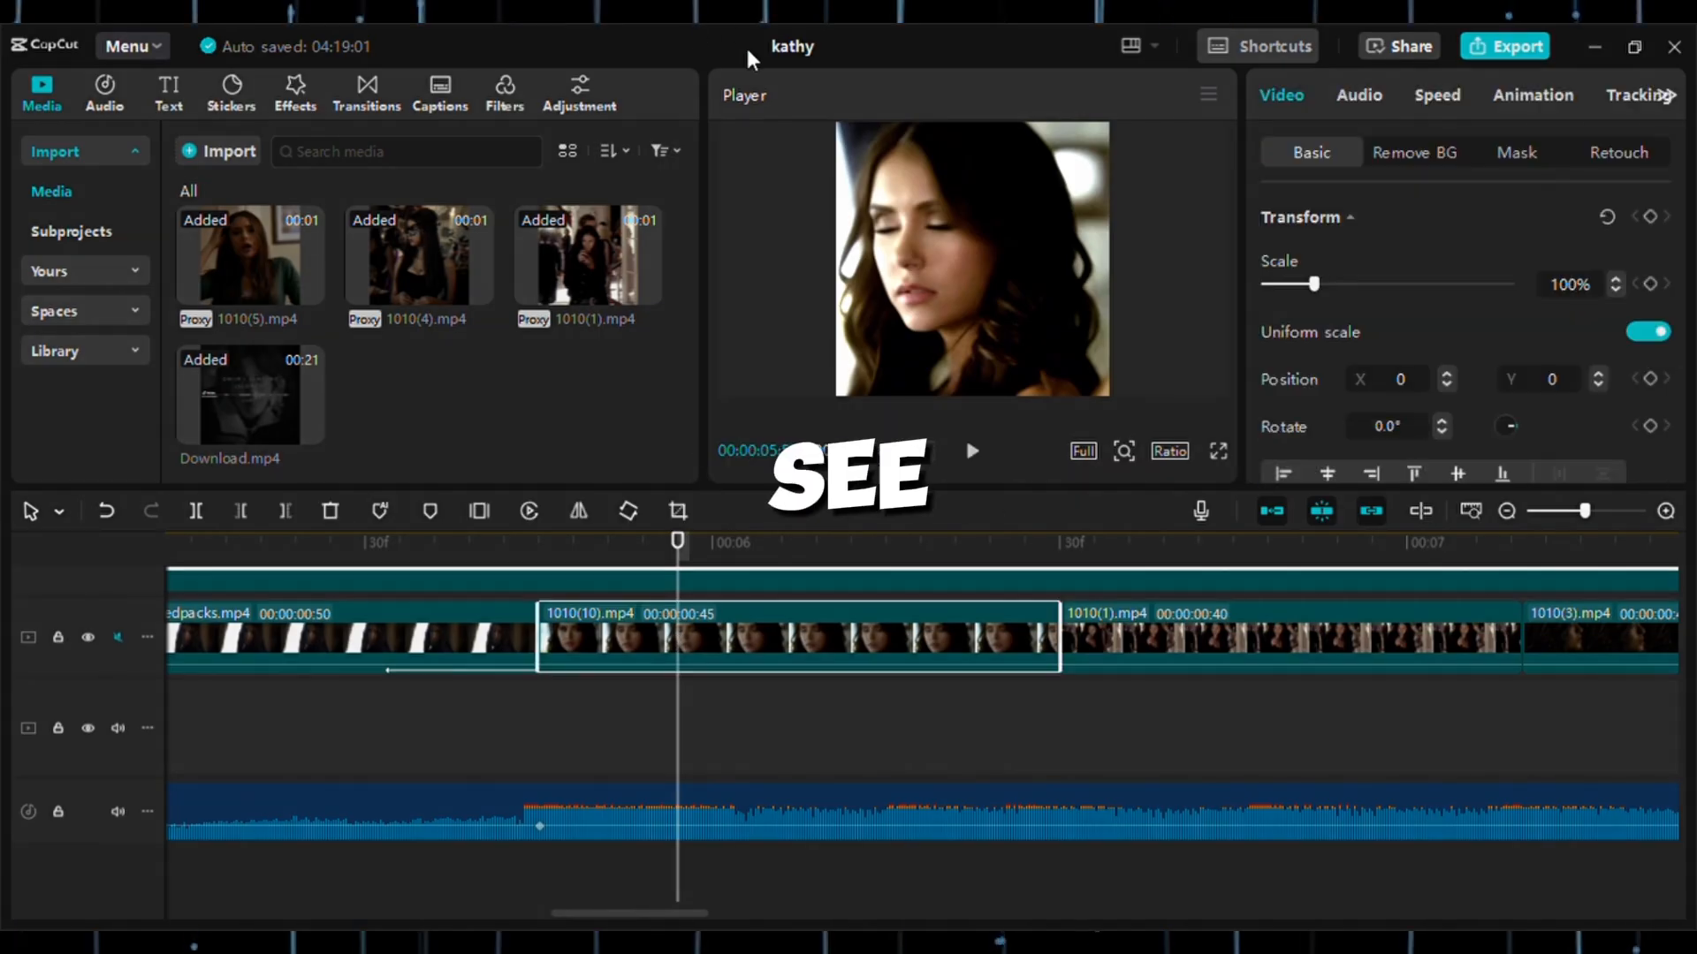
left_click(539, 706)
right_click(550, 706)
left_click(570, 712)
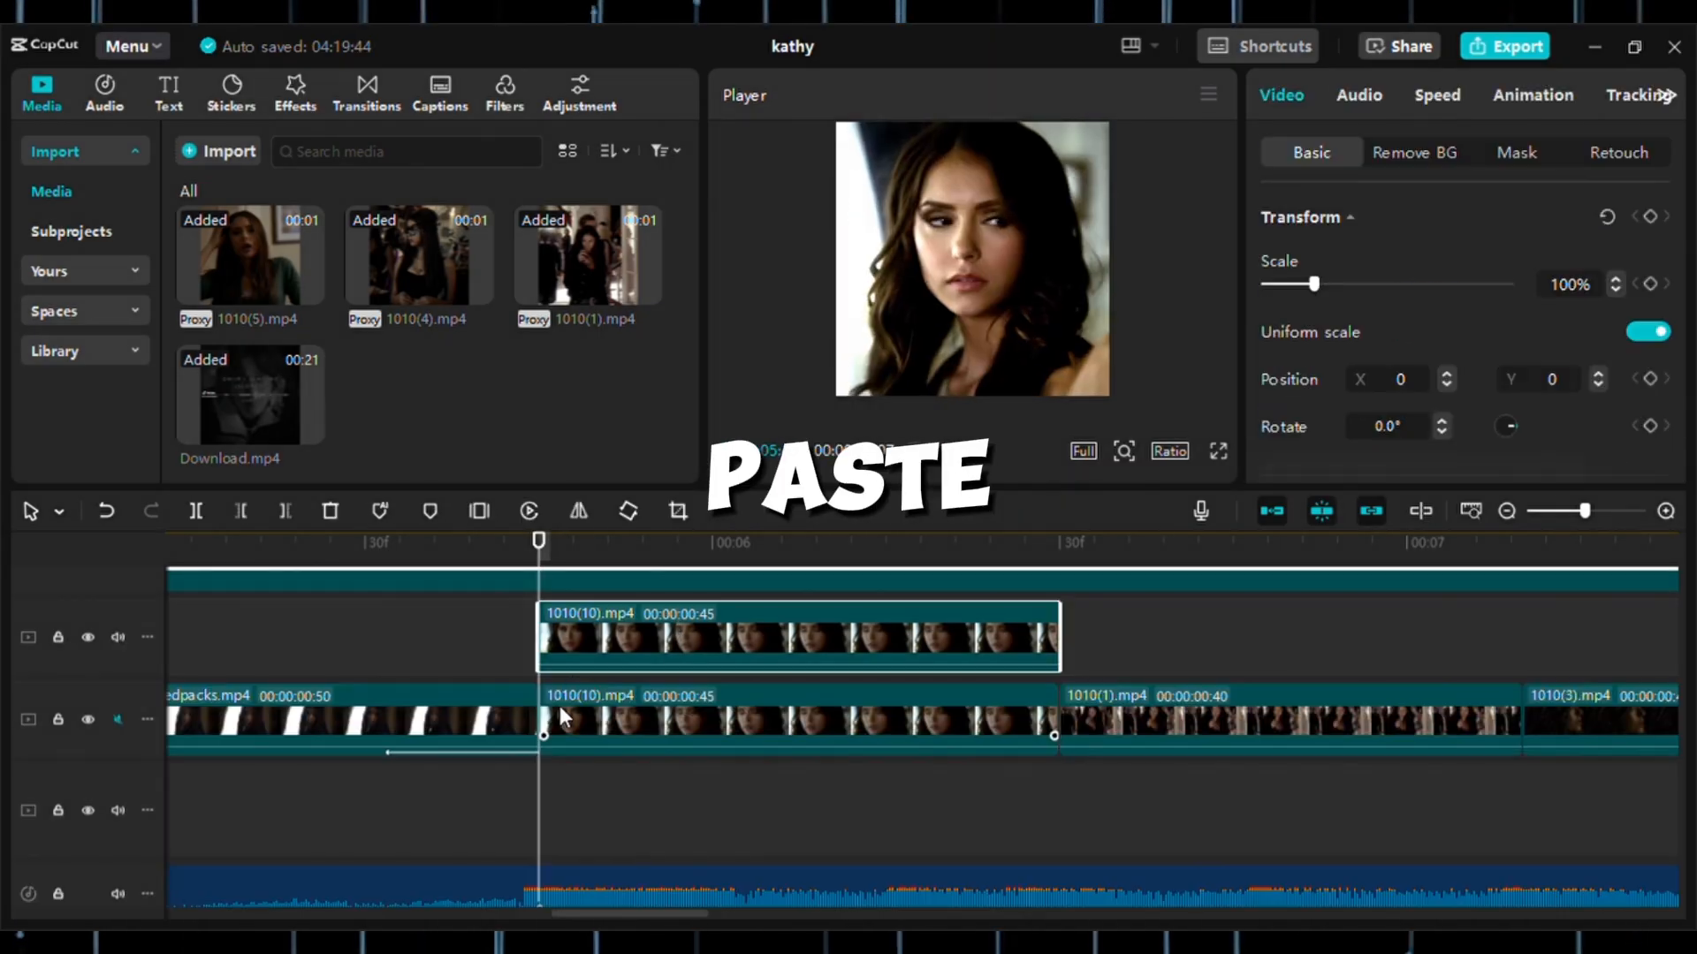
Reverse the duplicated 1010(10).mp4 clip on the upper track.
left_click(495, 633)
left_click(813, 644)
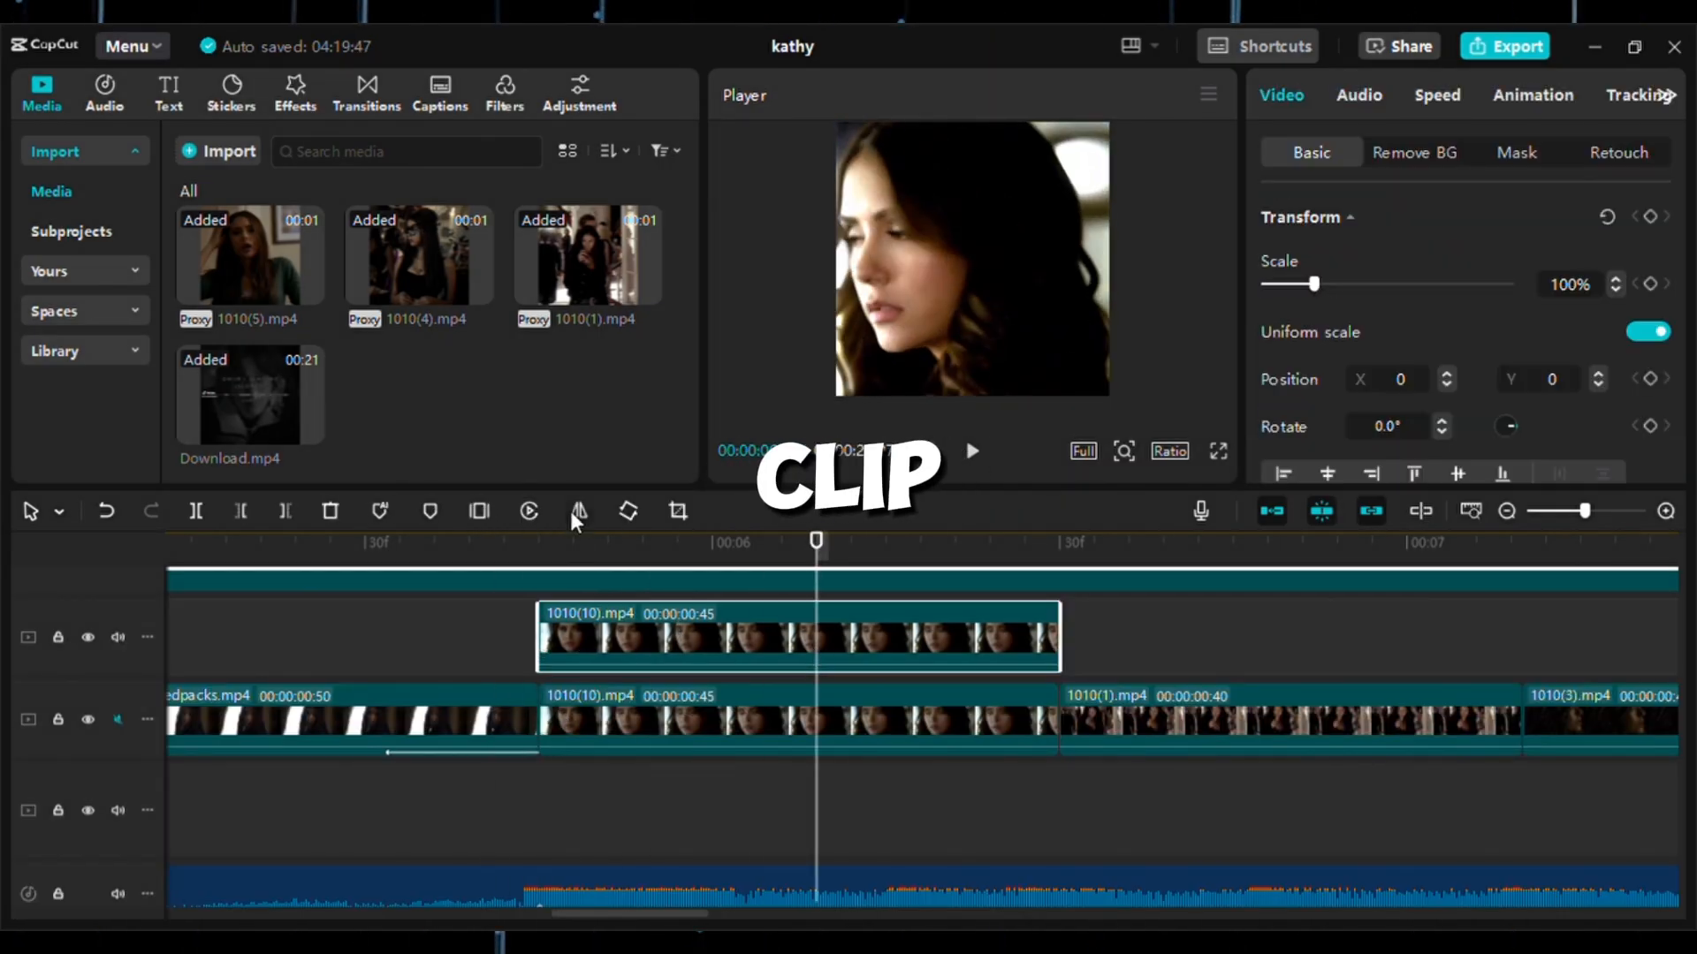
left_click(533, 511)
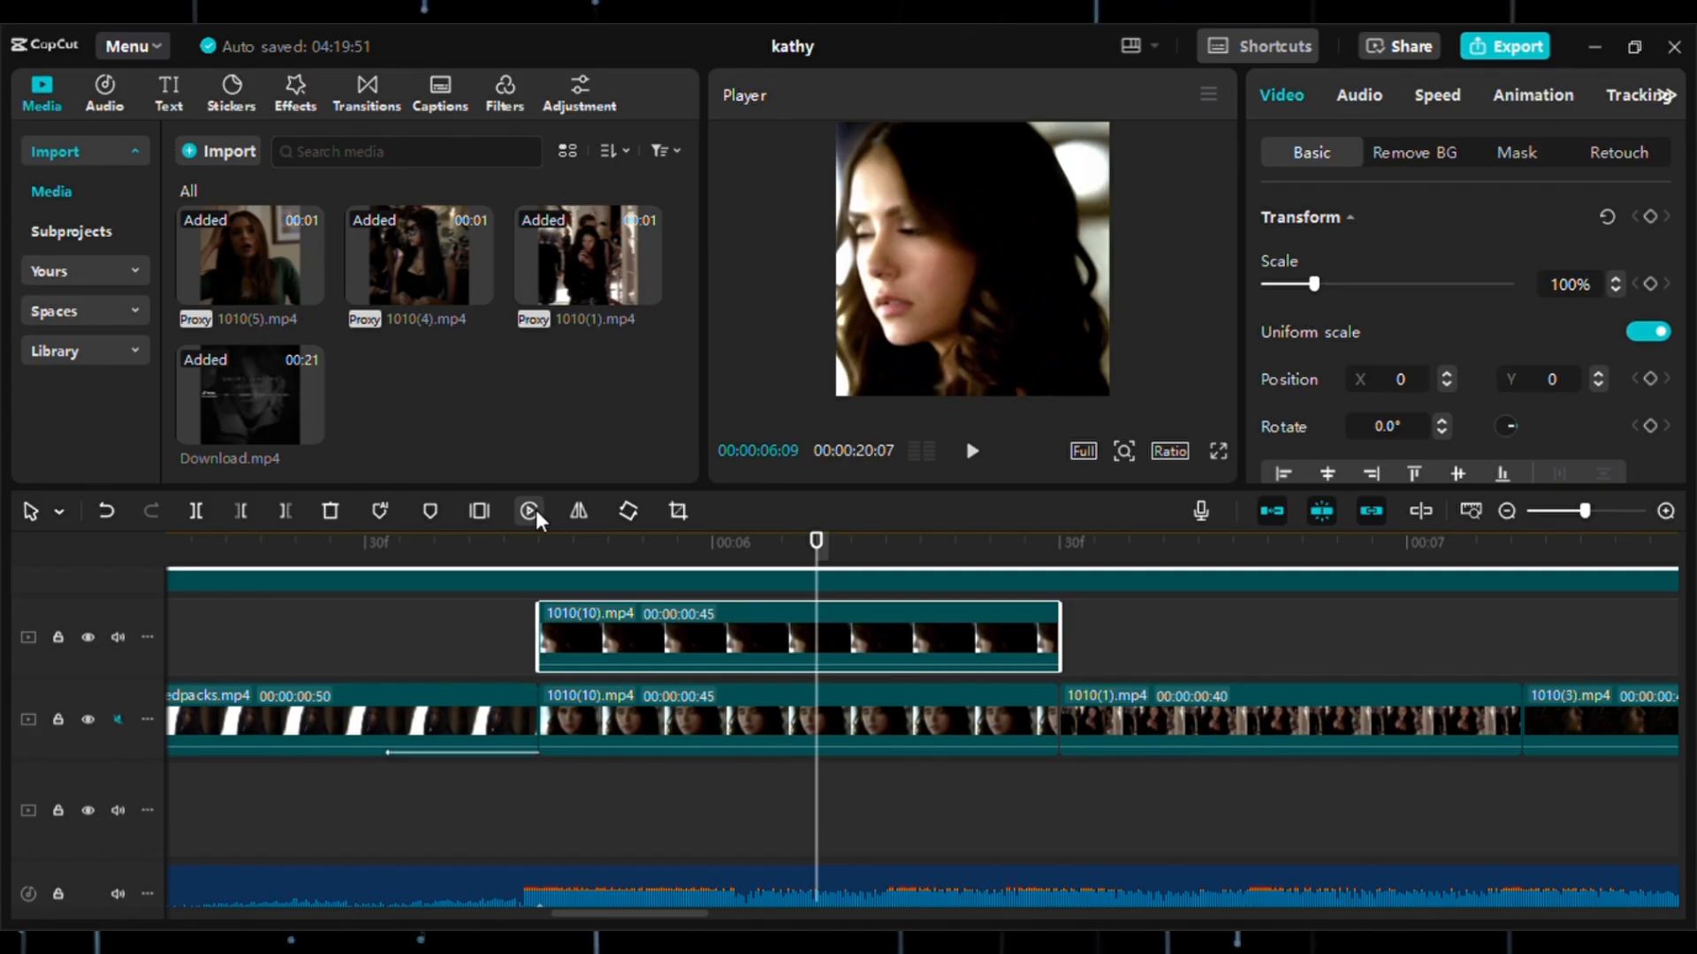
Trim the start of the reversed 1010(10).mp4 copy to 00:00:06:05, leaving 25 frames, and play back the result.
left_click(507, 622)
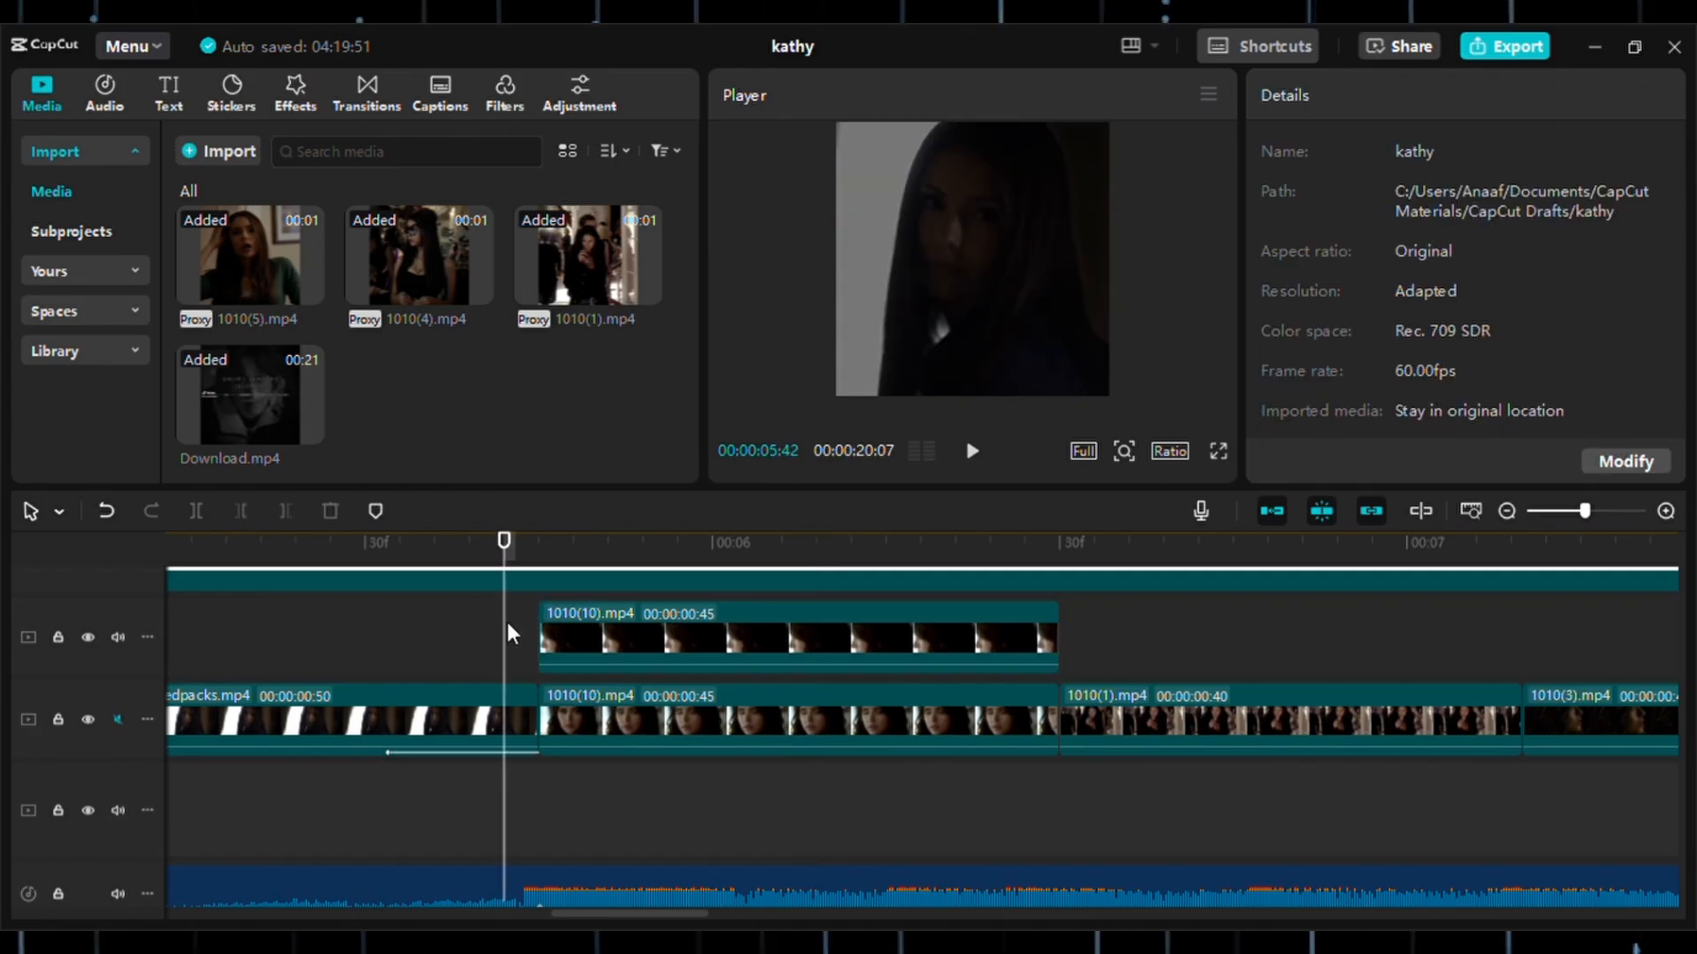
left_click(771, 631)
left_click_drag(542, 636, 769, 637)
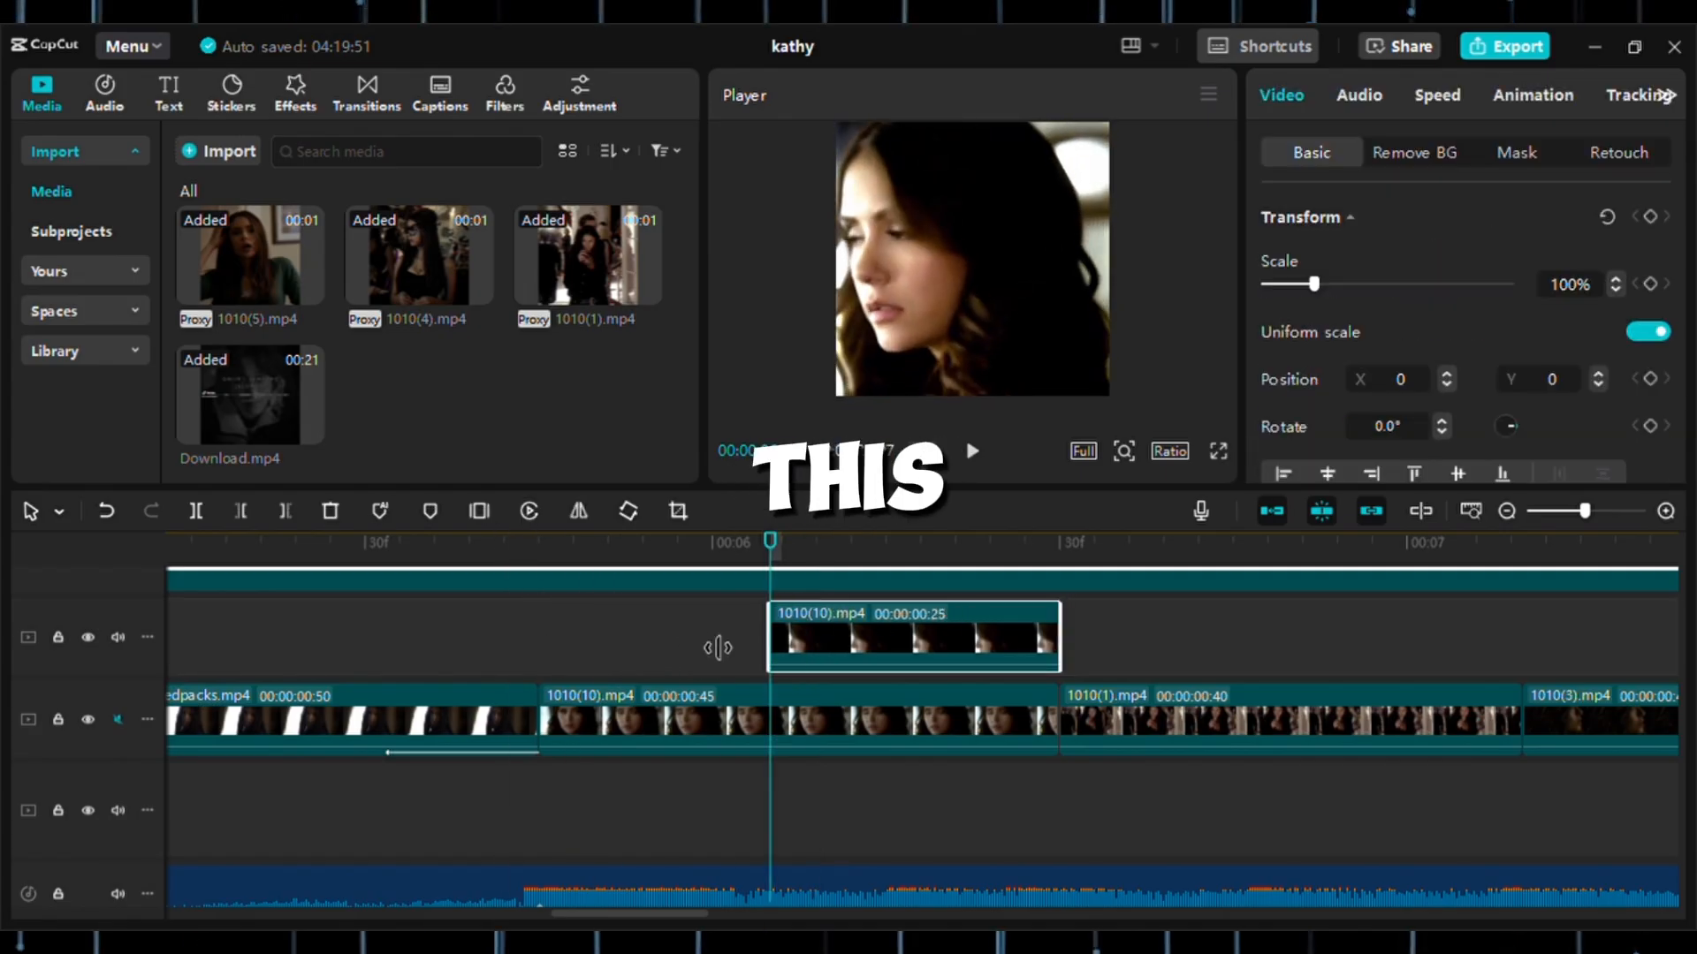
left_click(681, 638)
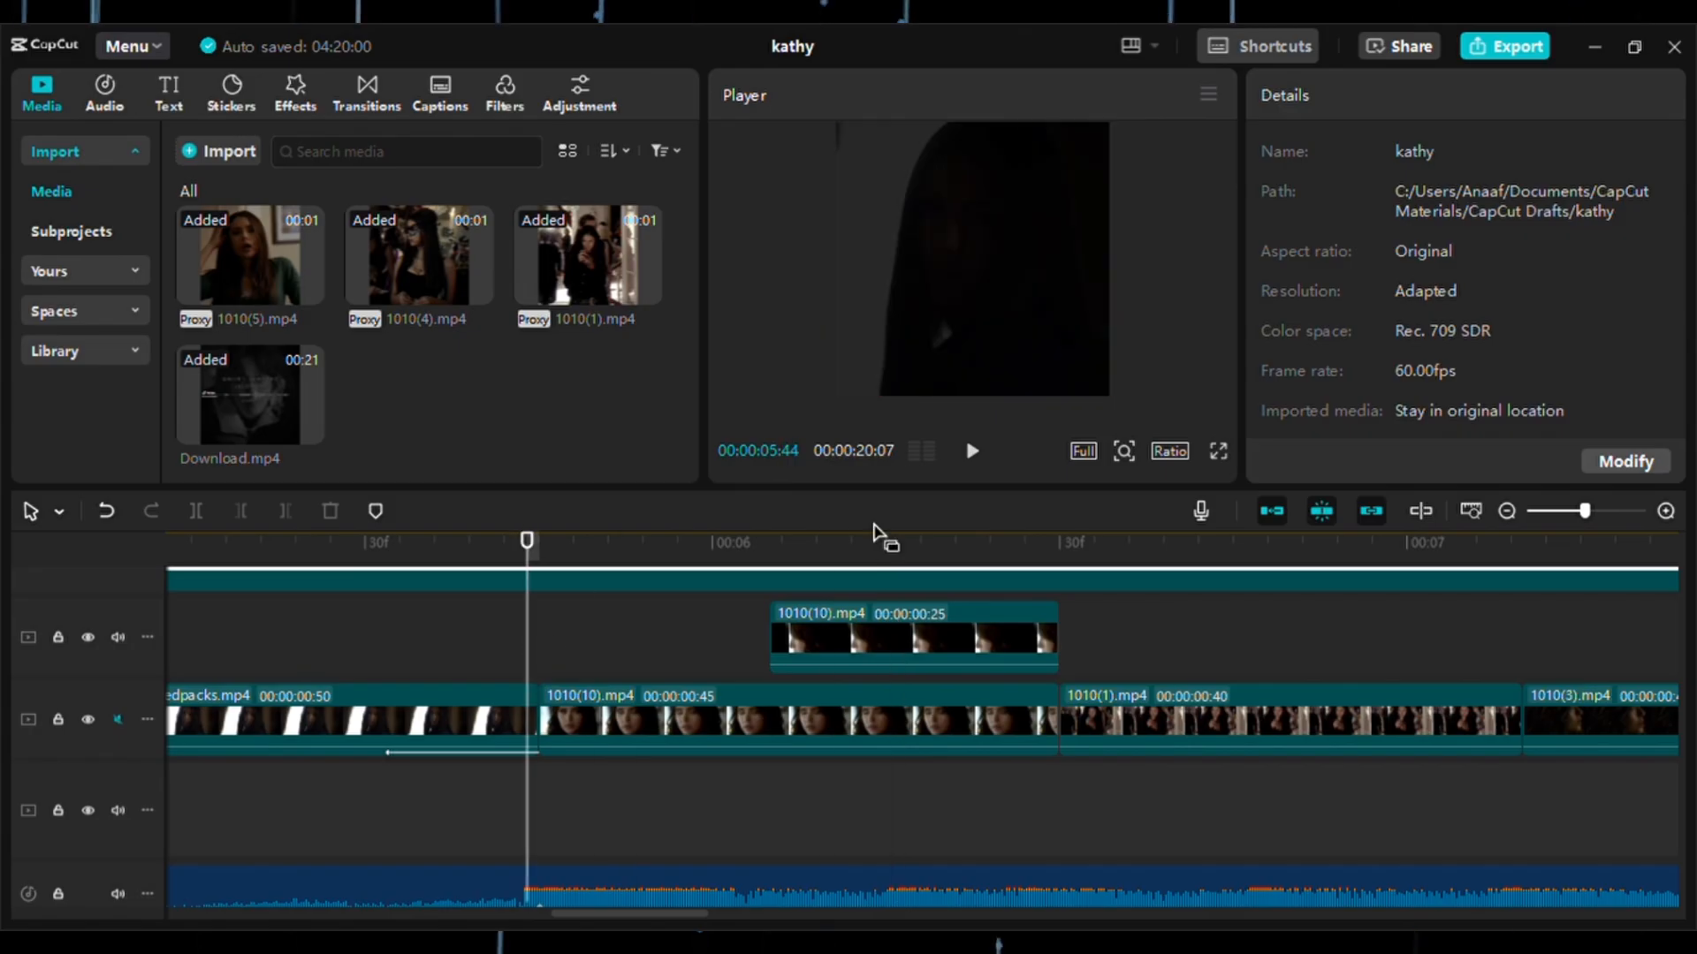
left_click(972, 451)
left_click(972, 451)
Shorten the reversed 1010(10).mp4 copy from its start to 21 frames and play back the zoom-in and reverse.
left_click(772, 643)
left_click_drag(771, 644, 837, 649)
left_click(689, 640)
left_click(540, 633)
left_click(769, 648)
left_click(701, 635)
left_click(505, 621)
left_click(969, 456)
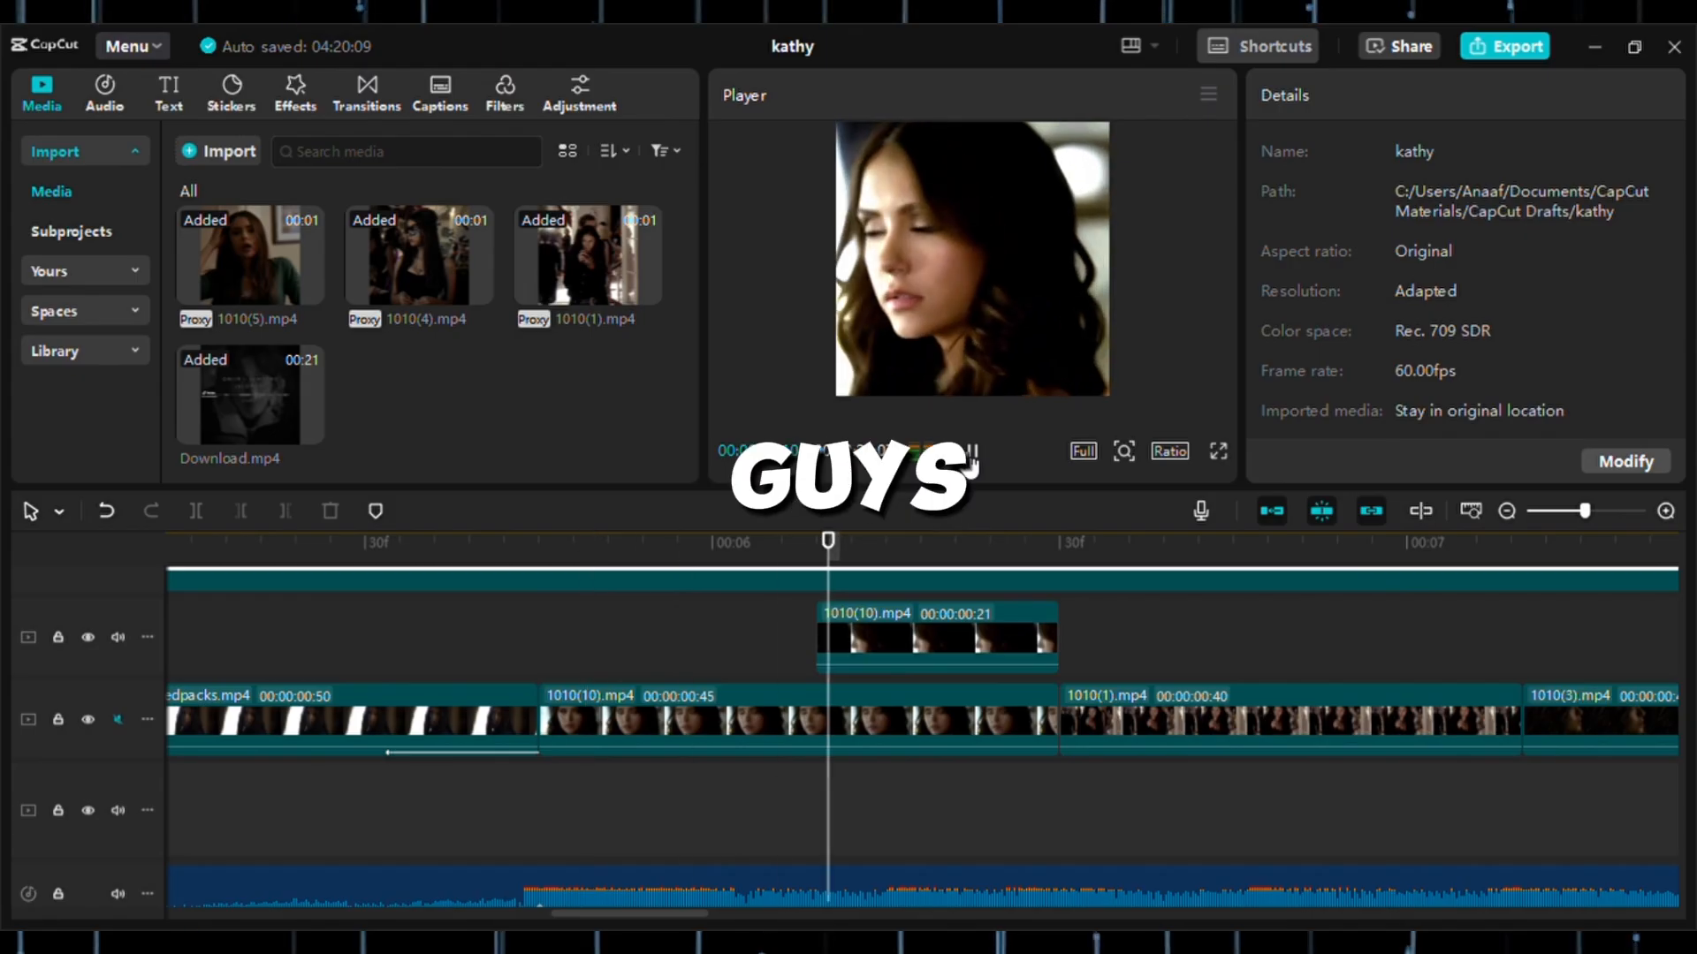
left_click(971, 452)
Copy the 1010(1).mp4 clip and paste the duplicate on the track above at 00:00:06:30.
scroll(1214, 689, "right", 3)
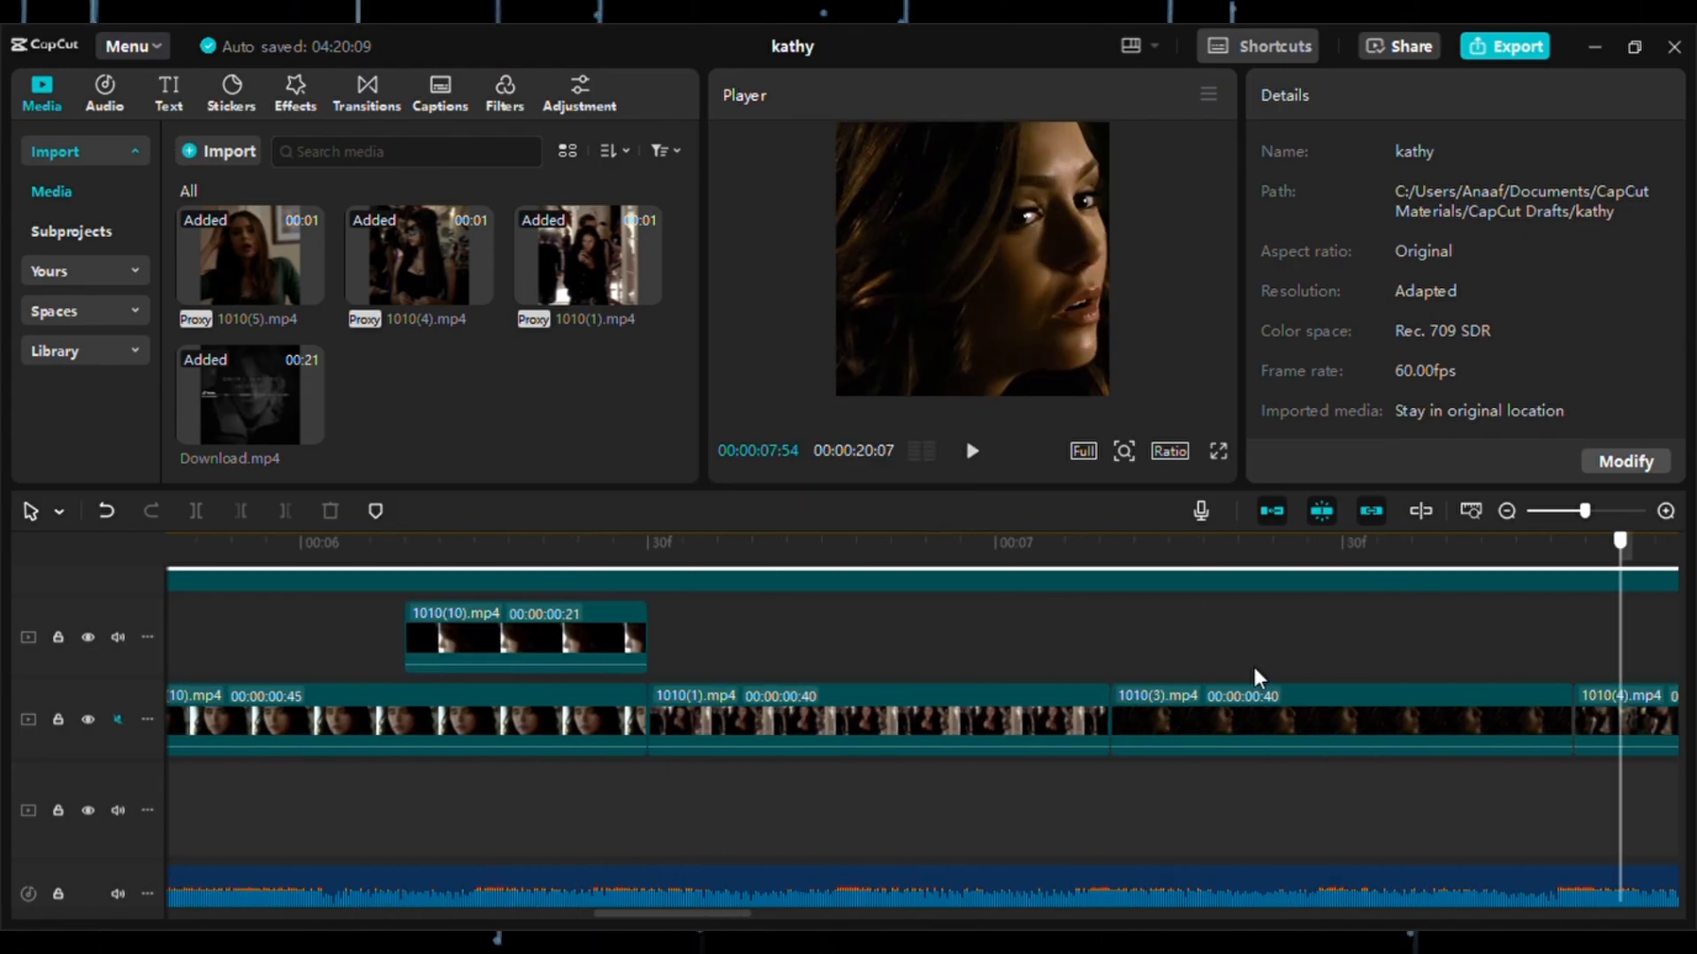
left_click(855, 708)
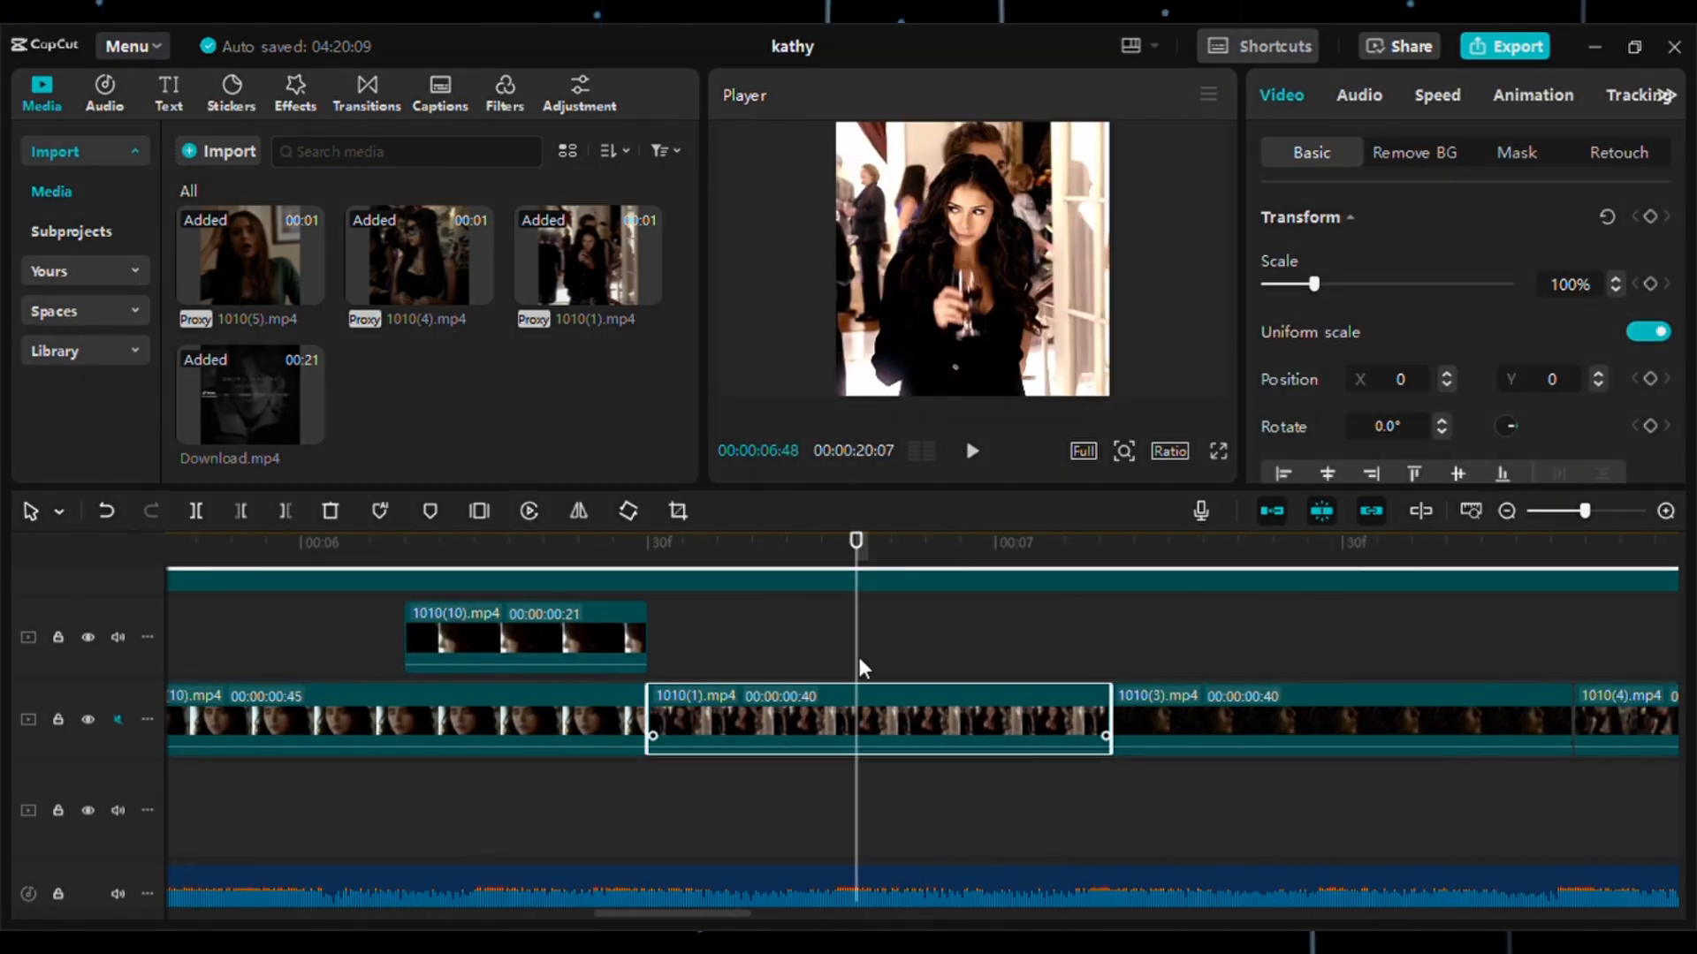
left_click(664, 660)
right_click(676, 669)
left_click(740, 689)
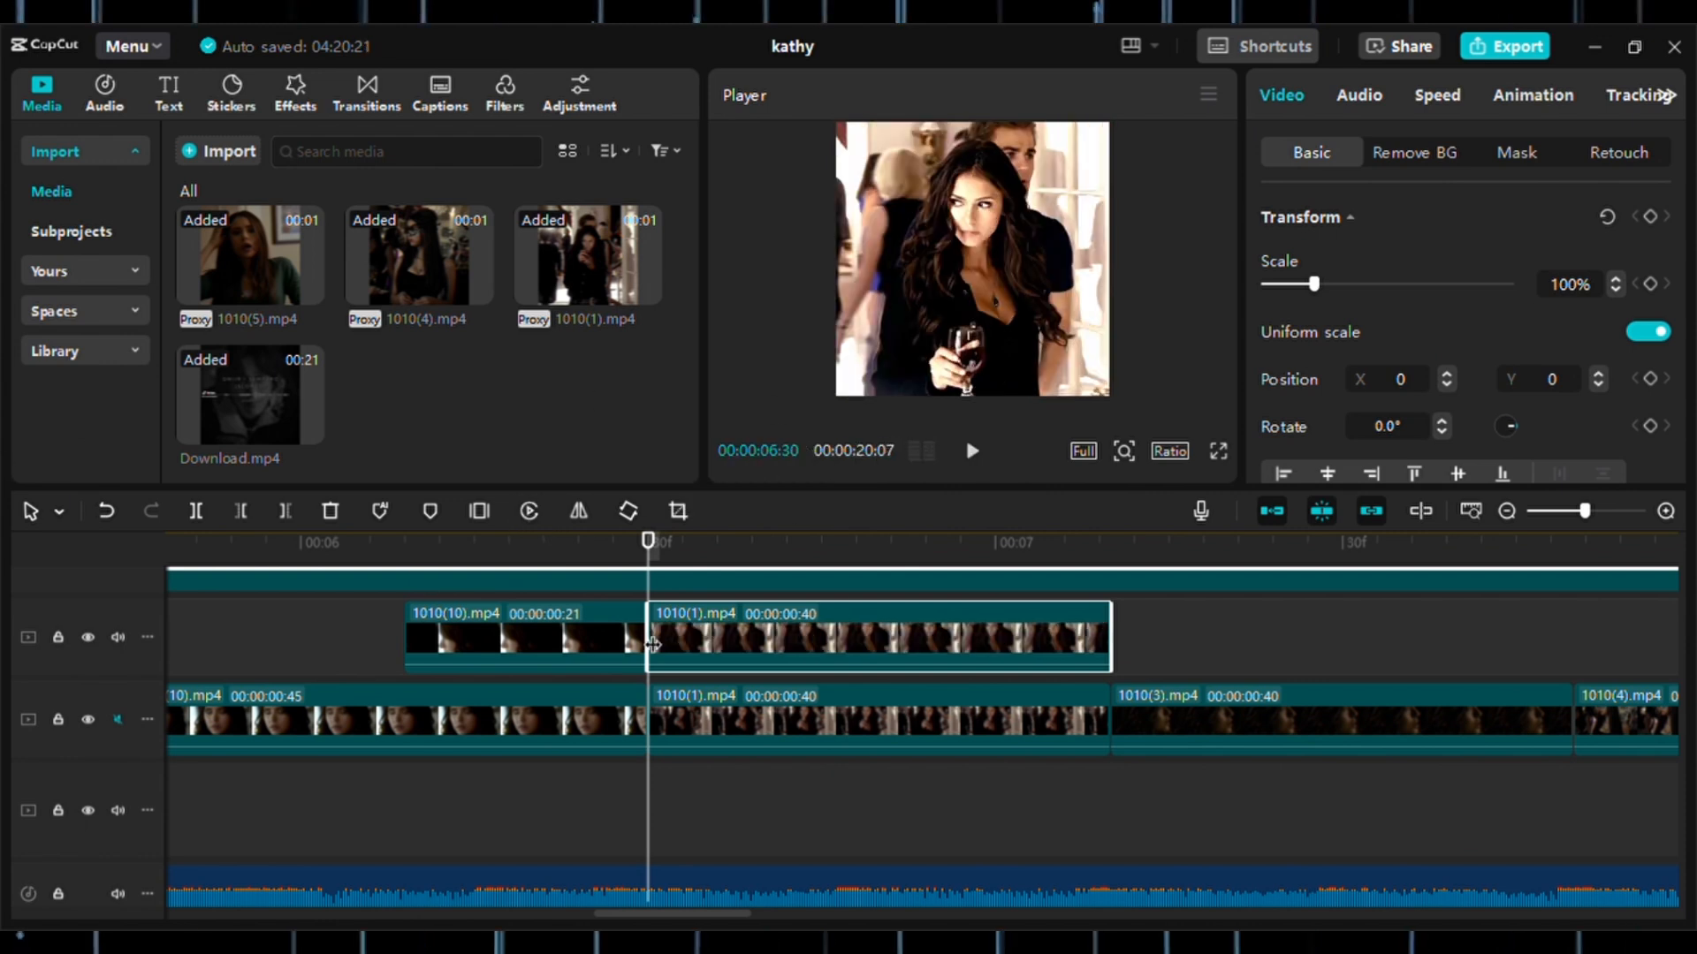
Trim the start of the upper 1010(1).mp4 copy to 00:00:06:59 and play back the transition.
left_click_drag(813, 559, 999, 596)
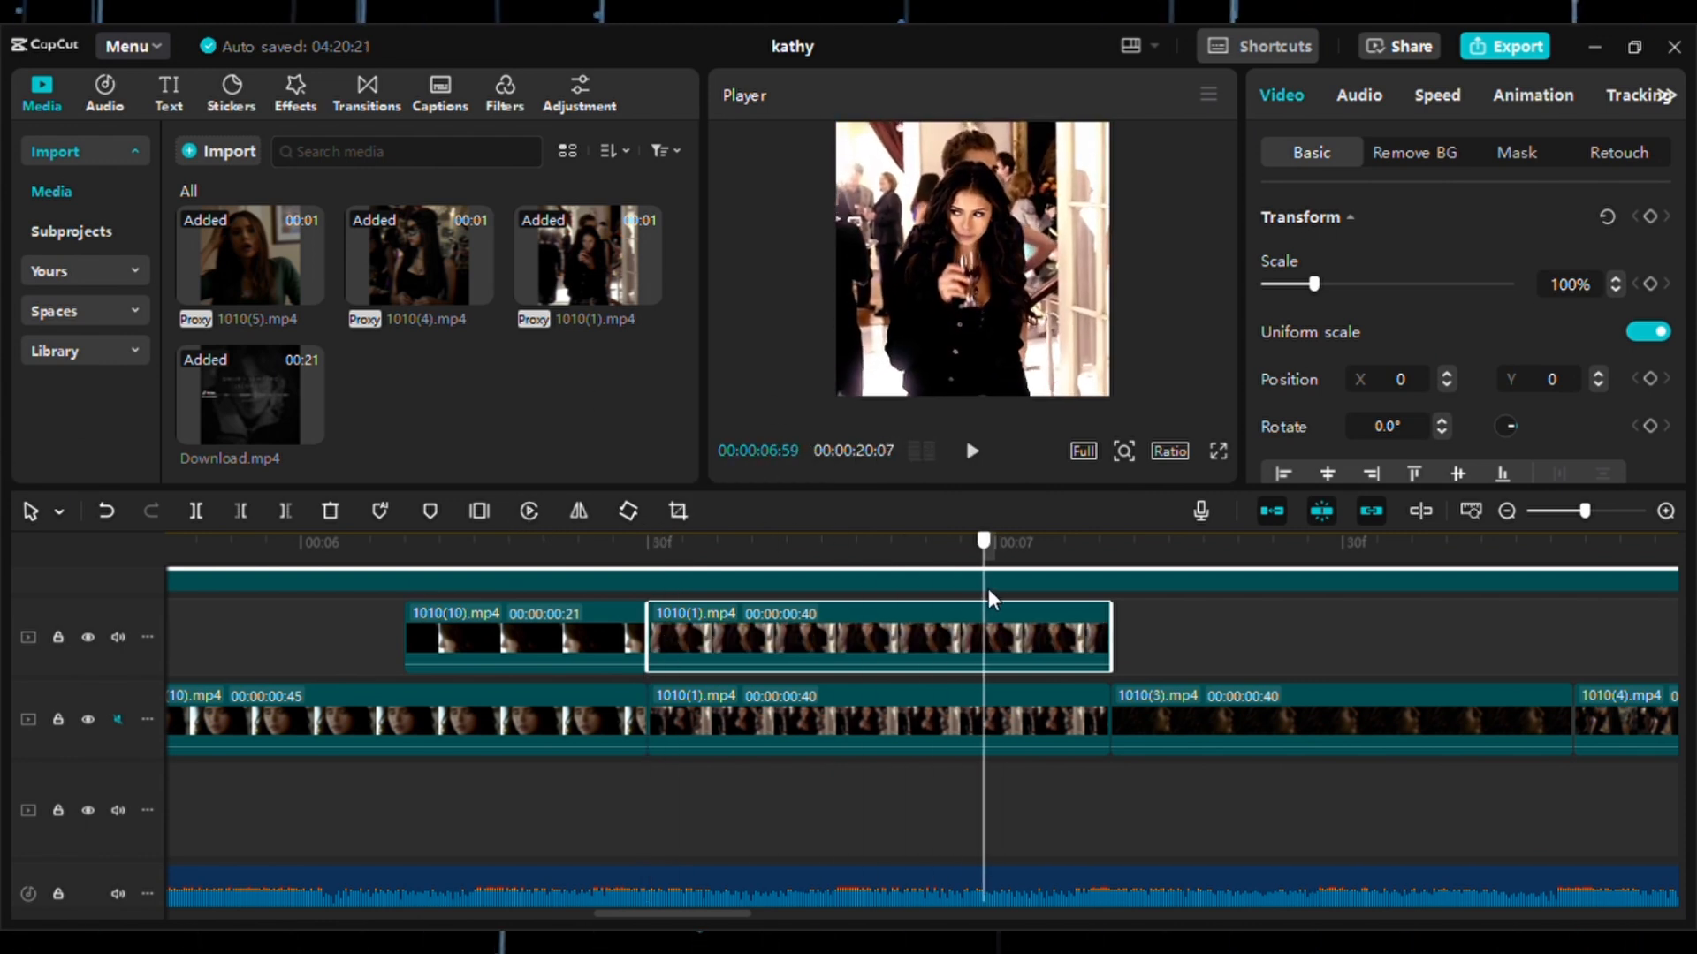
left_click(245, 512)
left_click(856, 635)
left_click(591, 548)
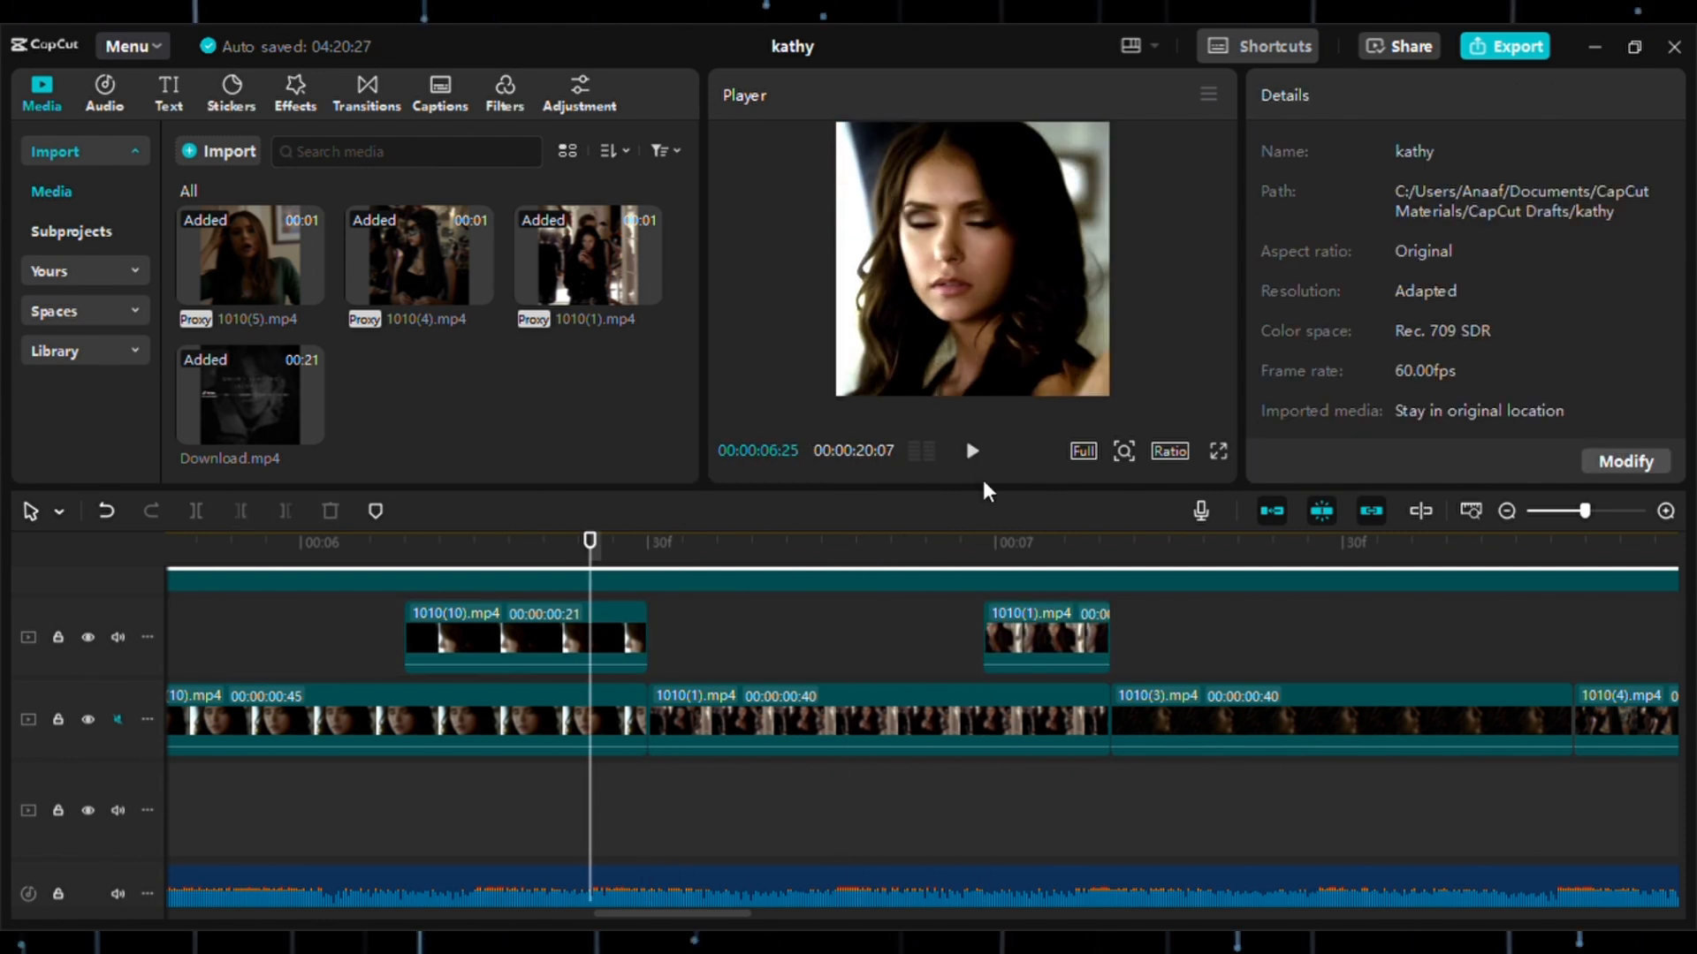
left_click(976, 453)
left_click(978, 455)
Extend the start of the upper 1010(1).mp4 copy to make it 16 frames long and play it back.
left_click_drag(988, 636, 926, 636)
left_click(842, 633)
left_click(973, 452)
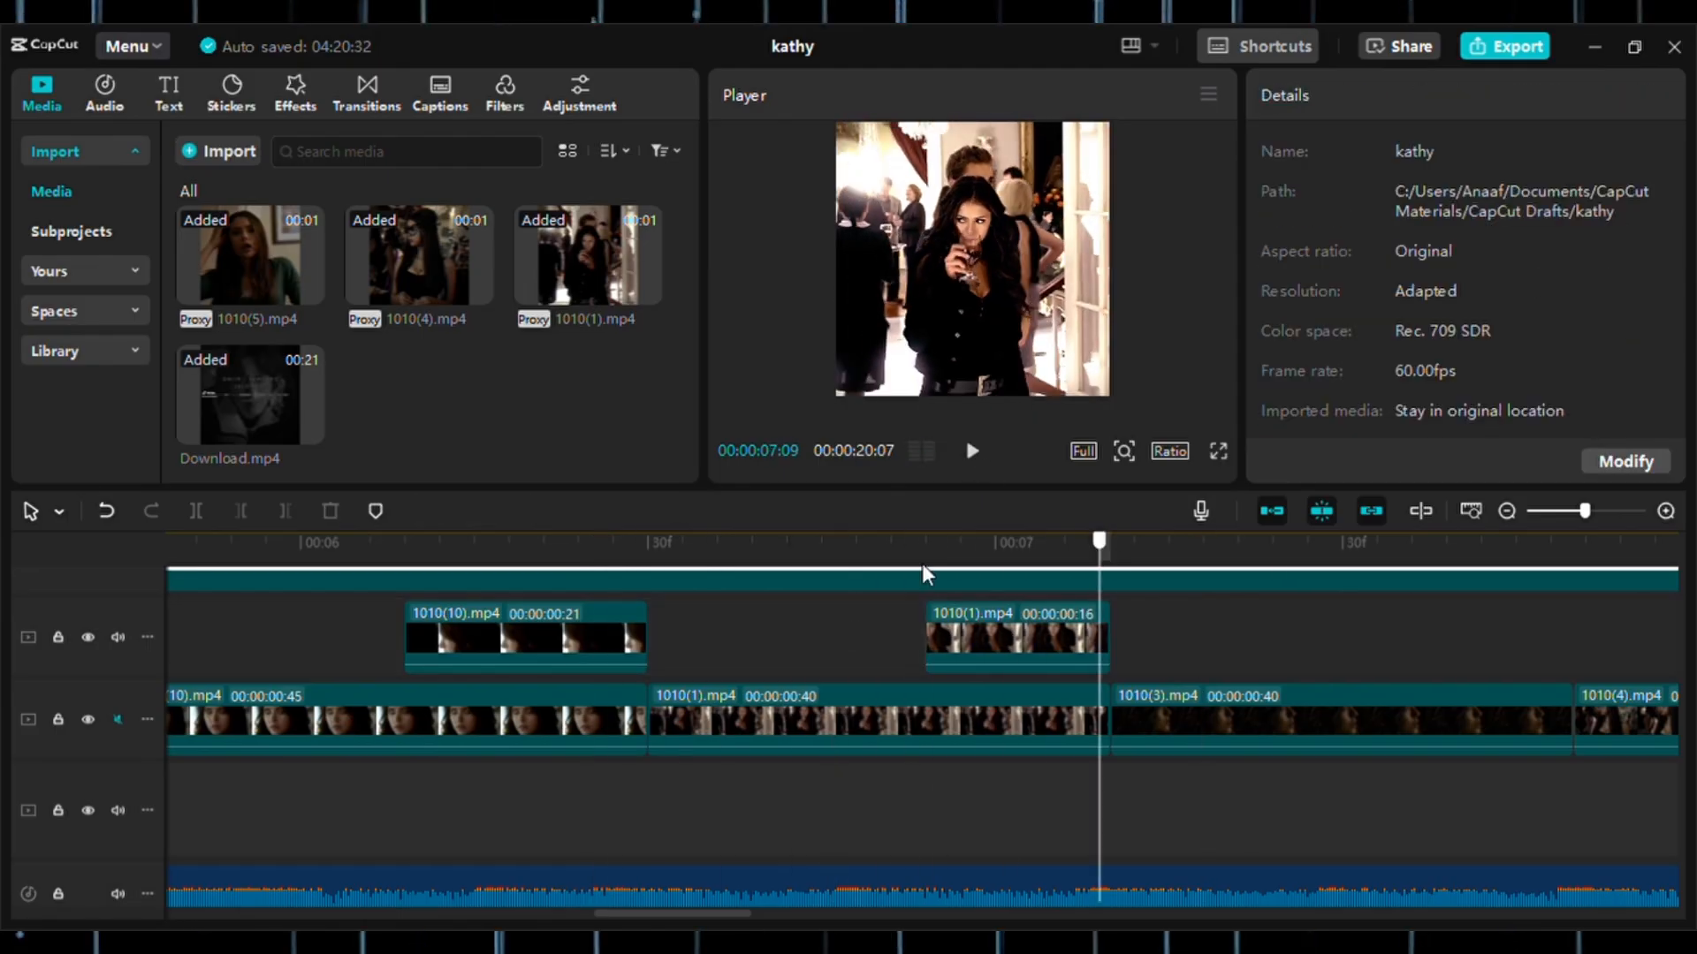
left_click(400, 630)
left_click(989, 450)
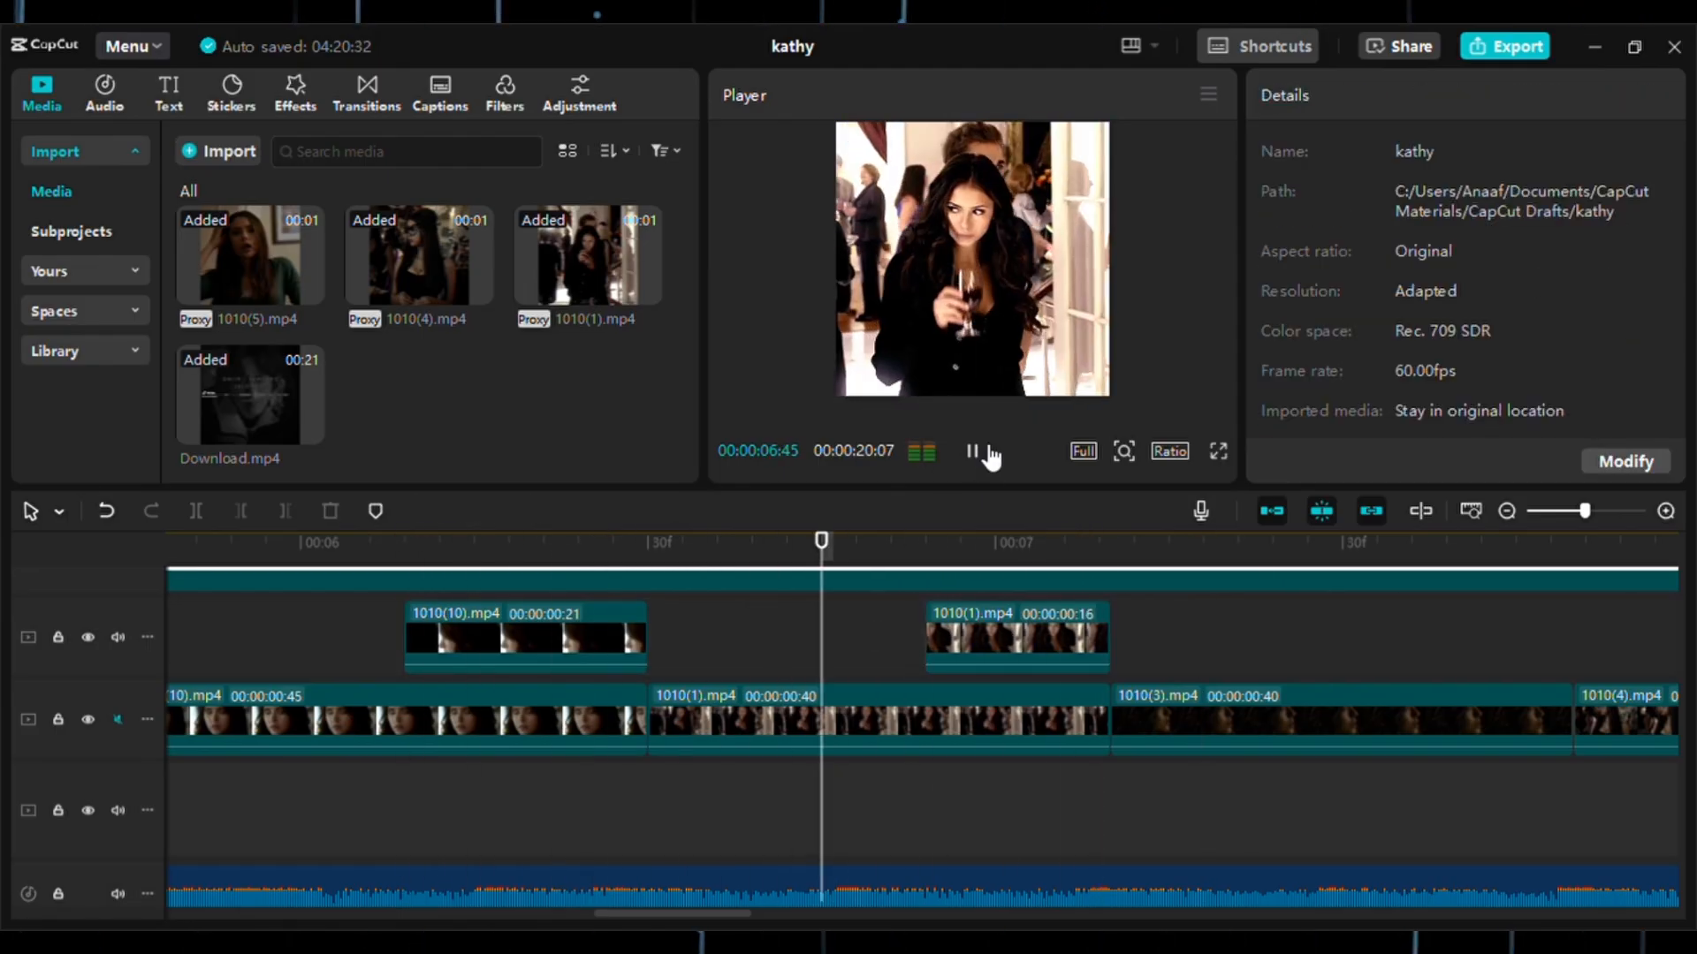
Lengthen the upper 1010(1).mp4 copy from its start to 19 frames and play back the zoom-in and reverse.
left_click(974, 654)
left_click_drag(927, 649, 904, 648)
left_click(823, 643)
left_click(970, 477)
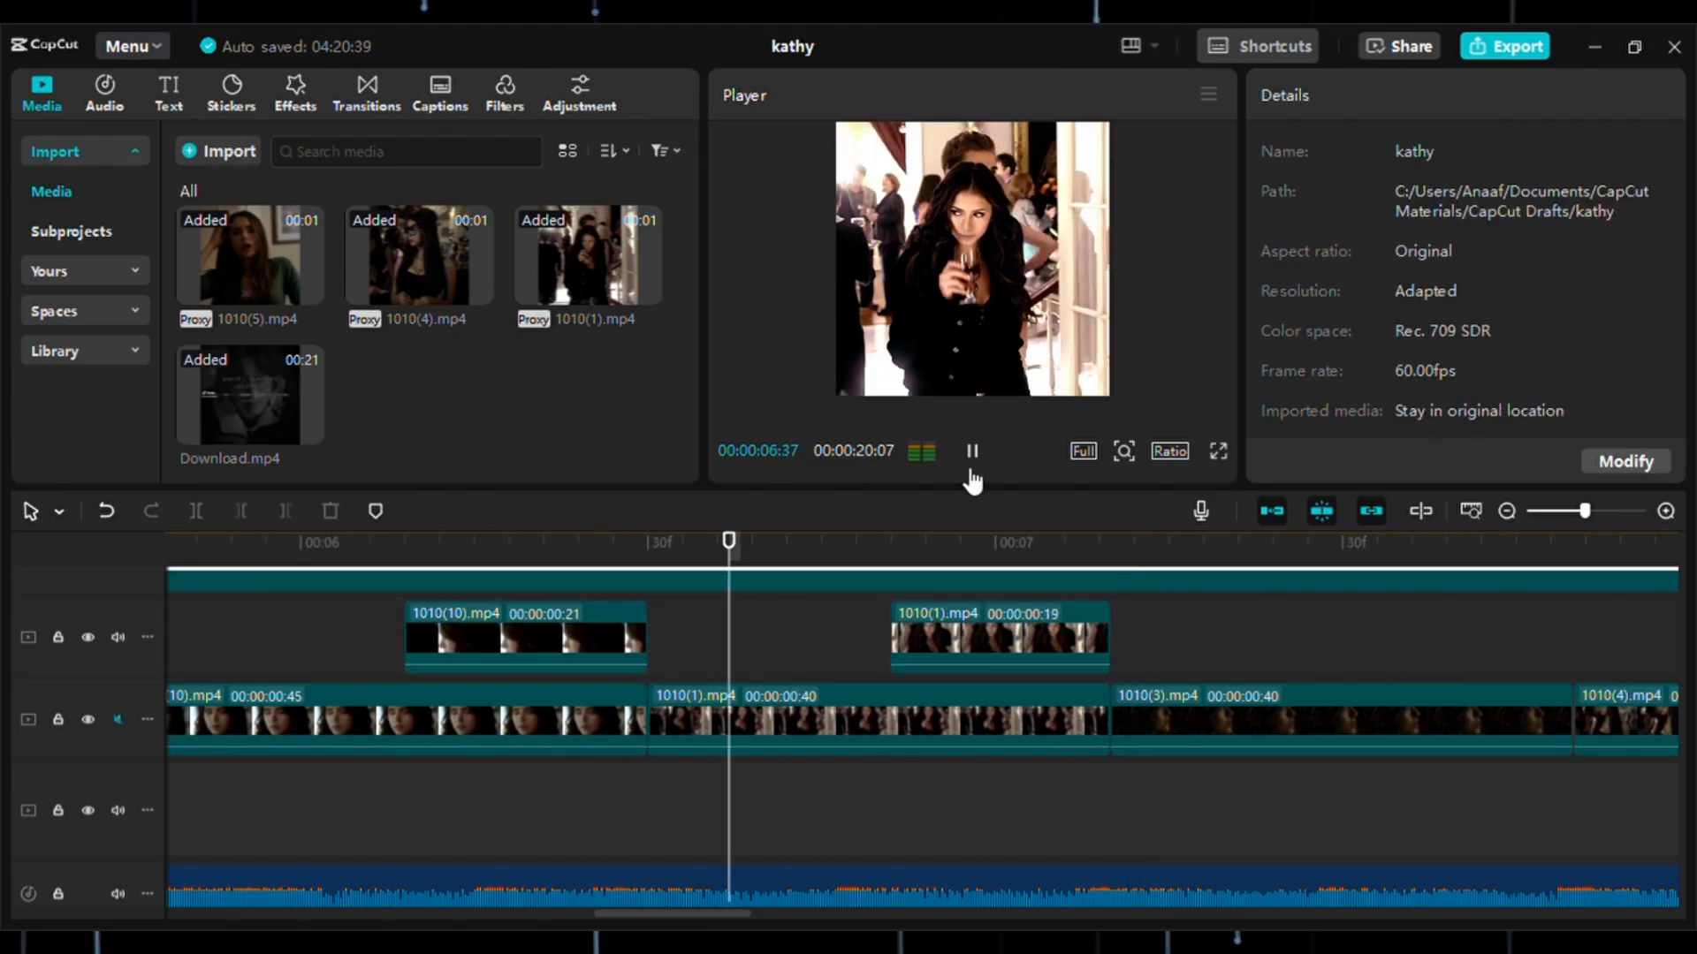
left_click(972, 480)
left_click(972, 452)
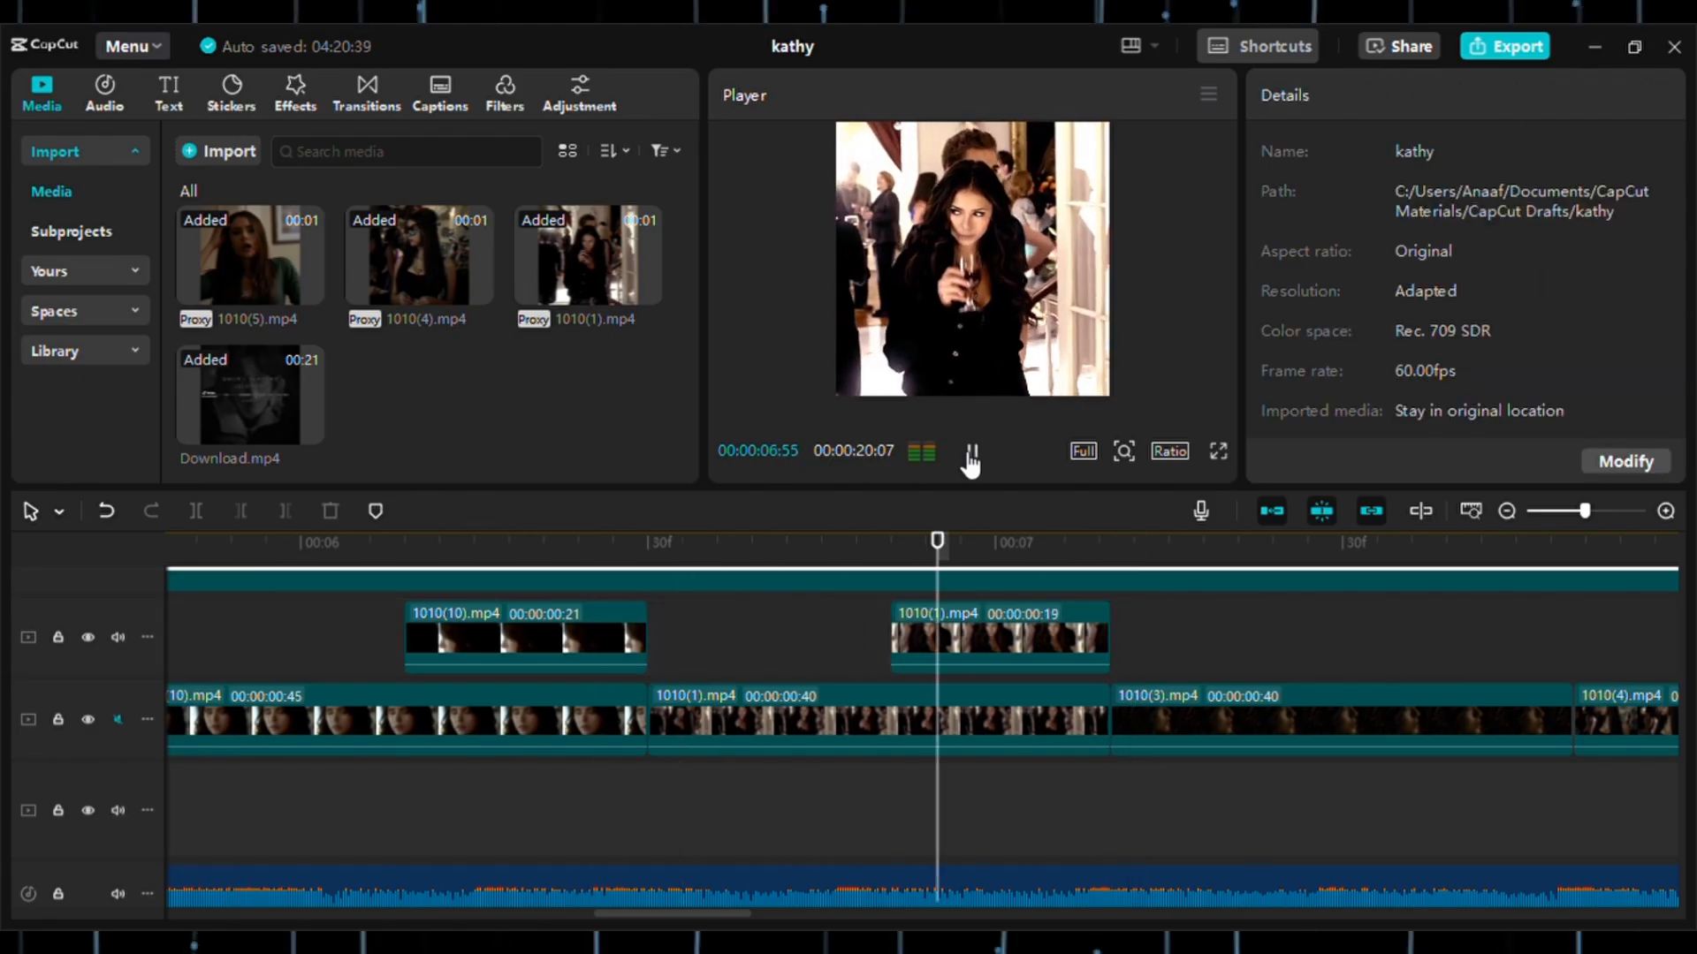
left_click(971, 453)
Copy the 1010(3).mp4 clip and paste the duplicate on the track above at 00:00:07:10.
left_click_drag(1147, 618, 532, 693)
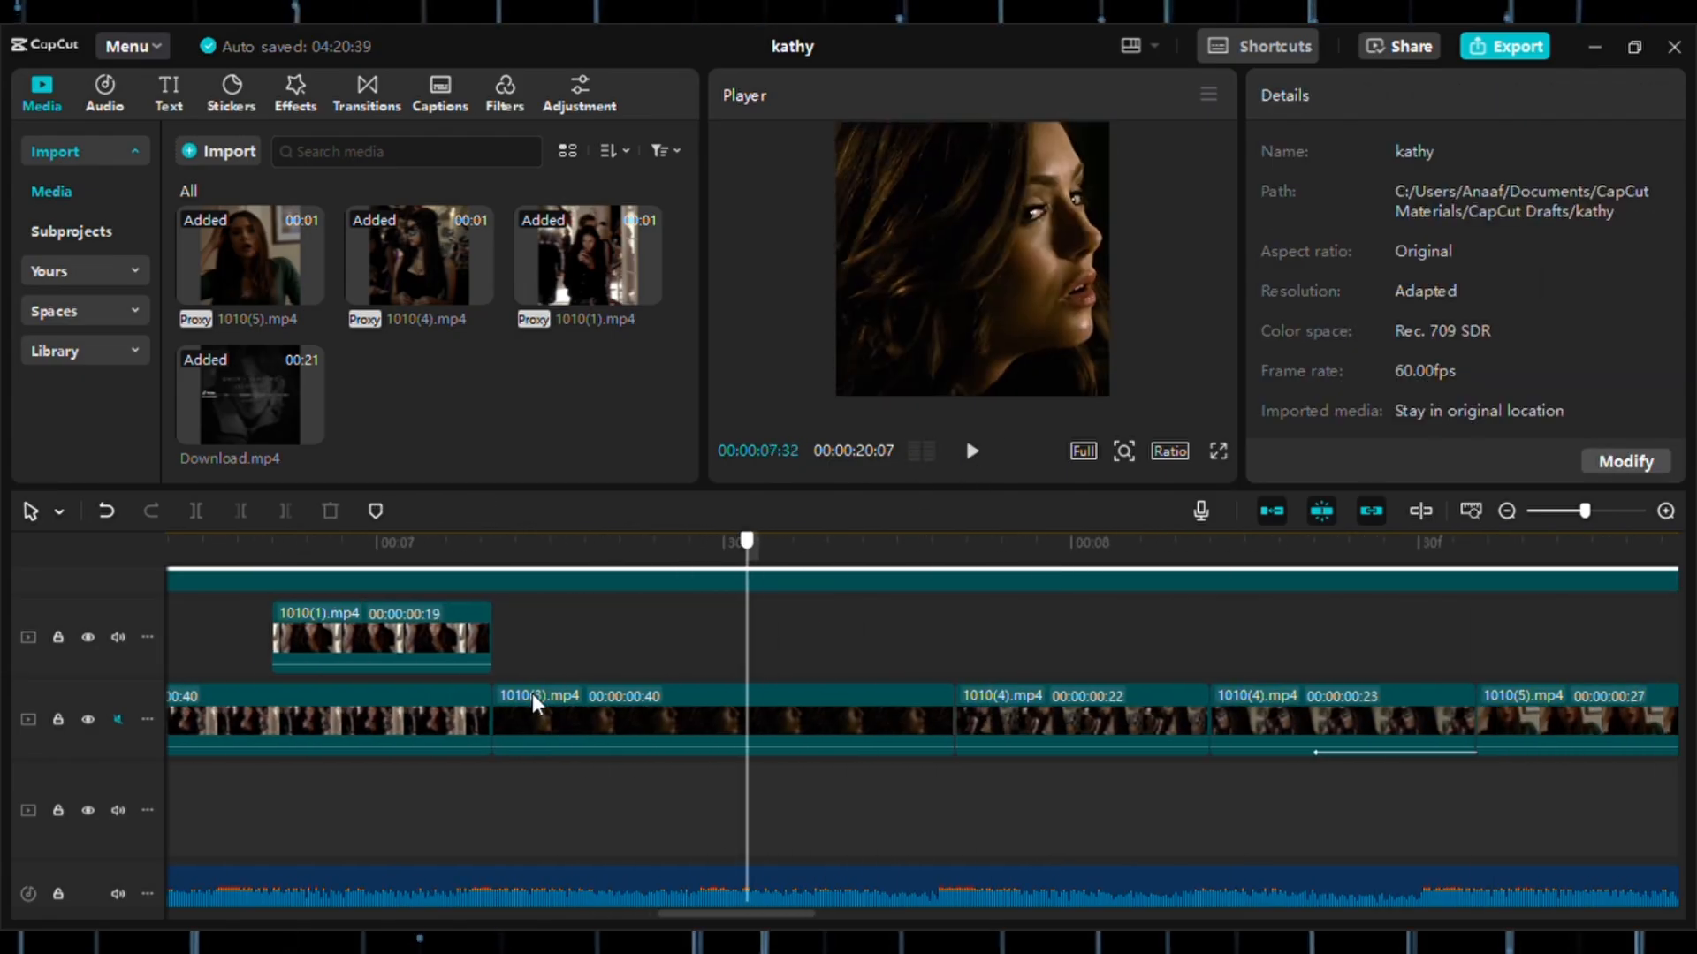
left_click(622, 724)
left_click(507, 639)
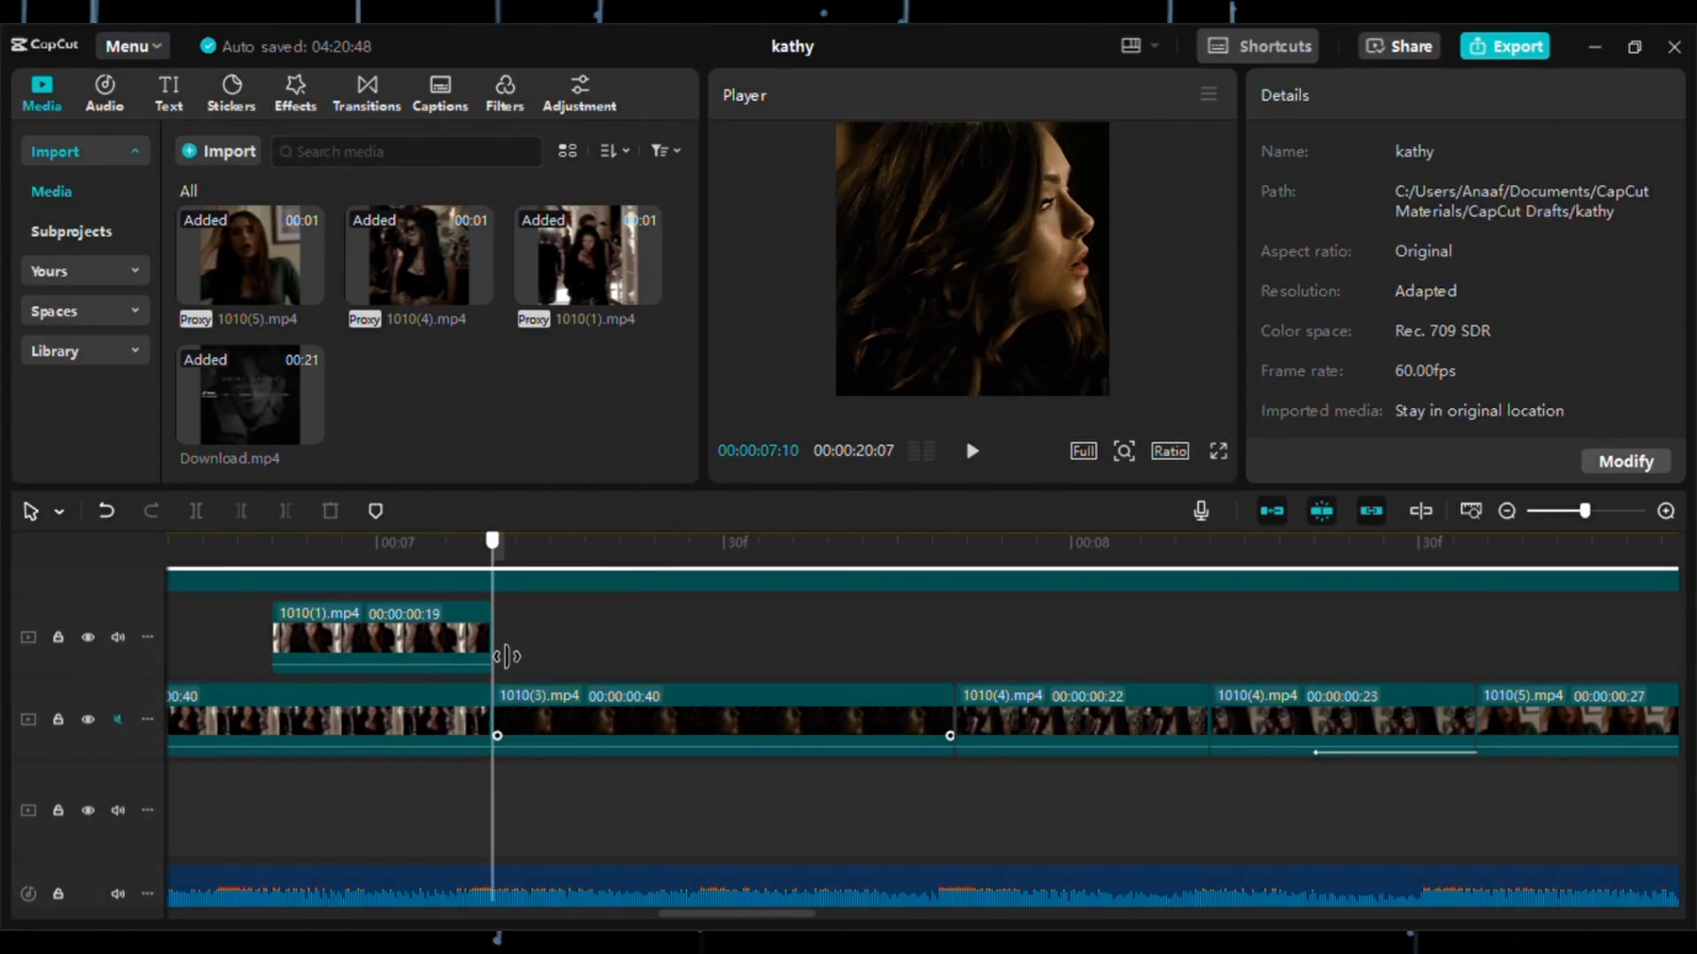
right_click(516, 652)
left_click(548, 665)
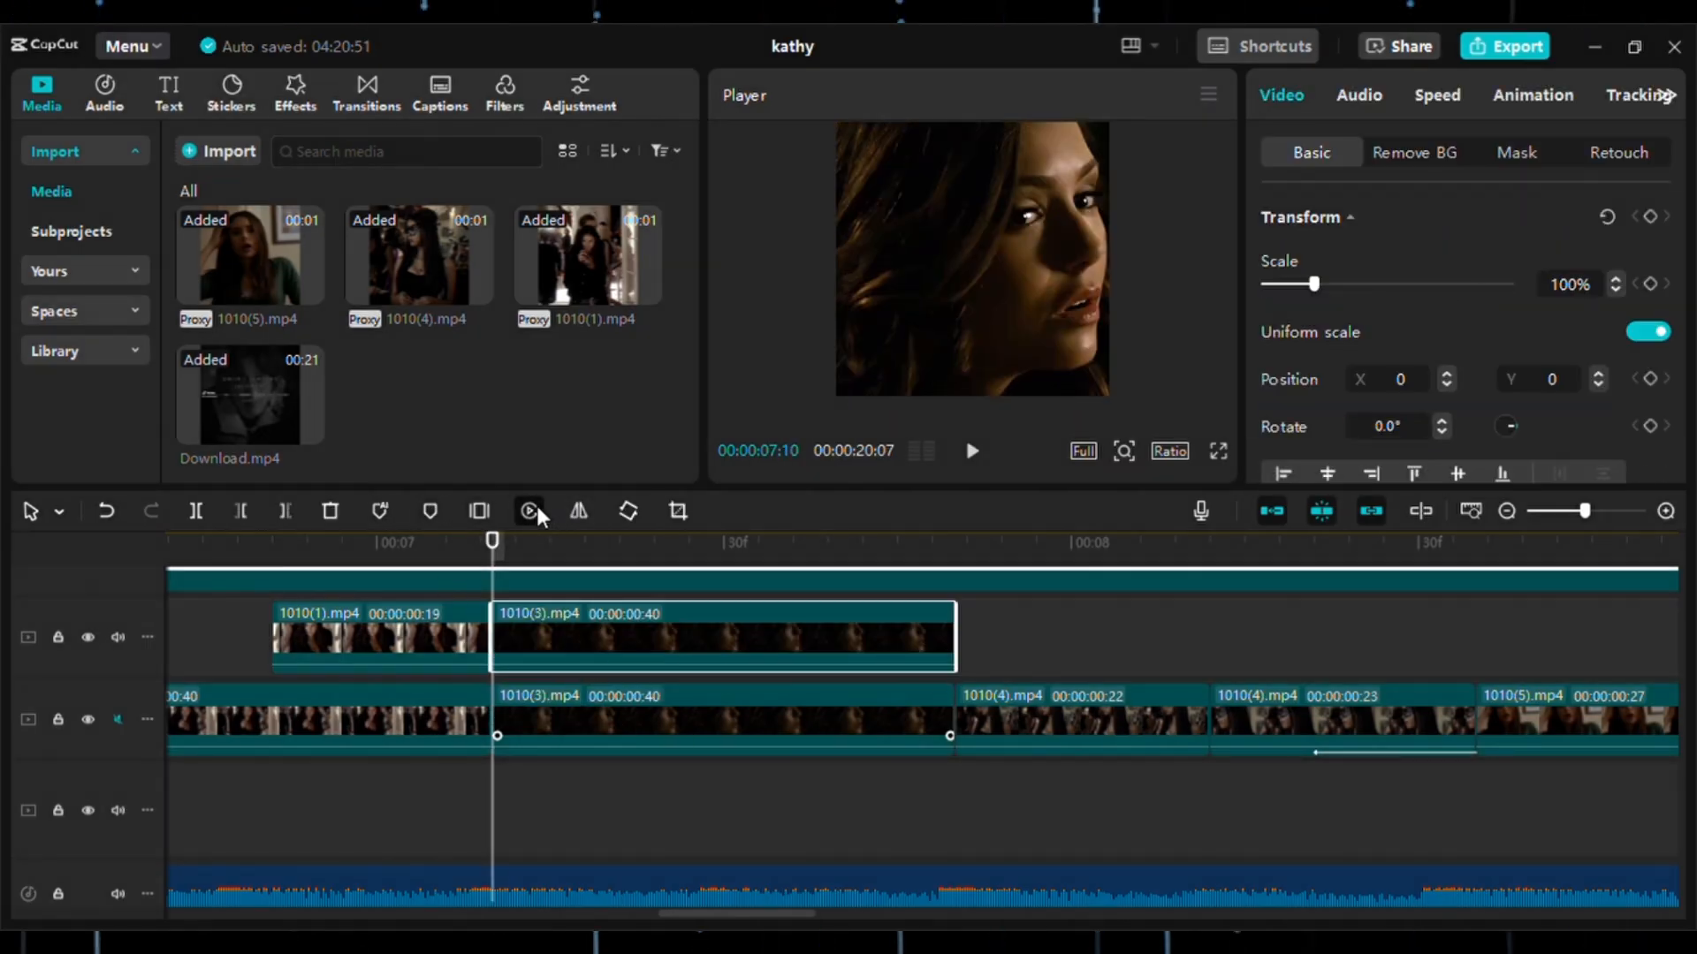
Shorten the upper 1010(3).mp4 copy from its start to 19 frames.
left_click_drag(492, 658, 750, 661)
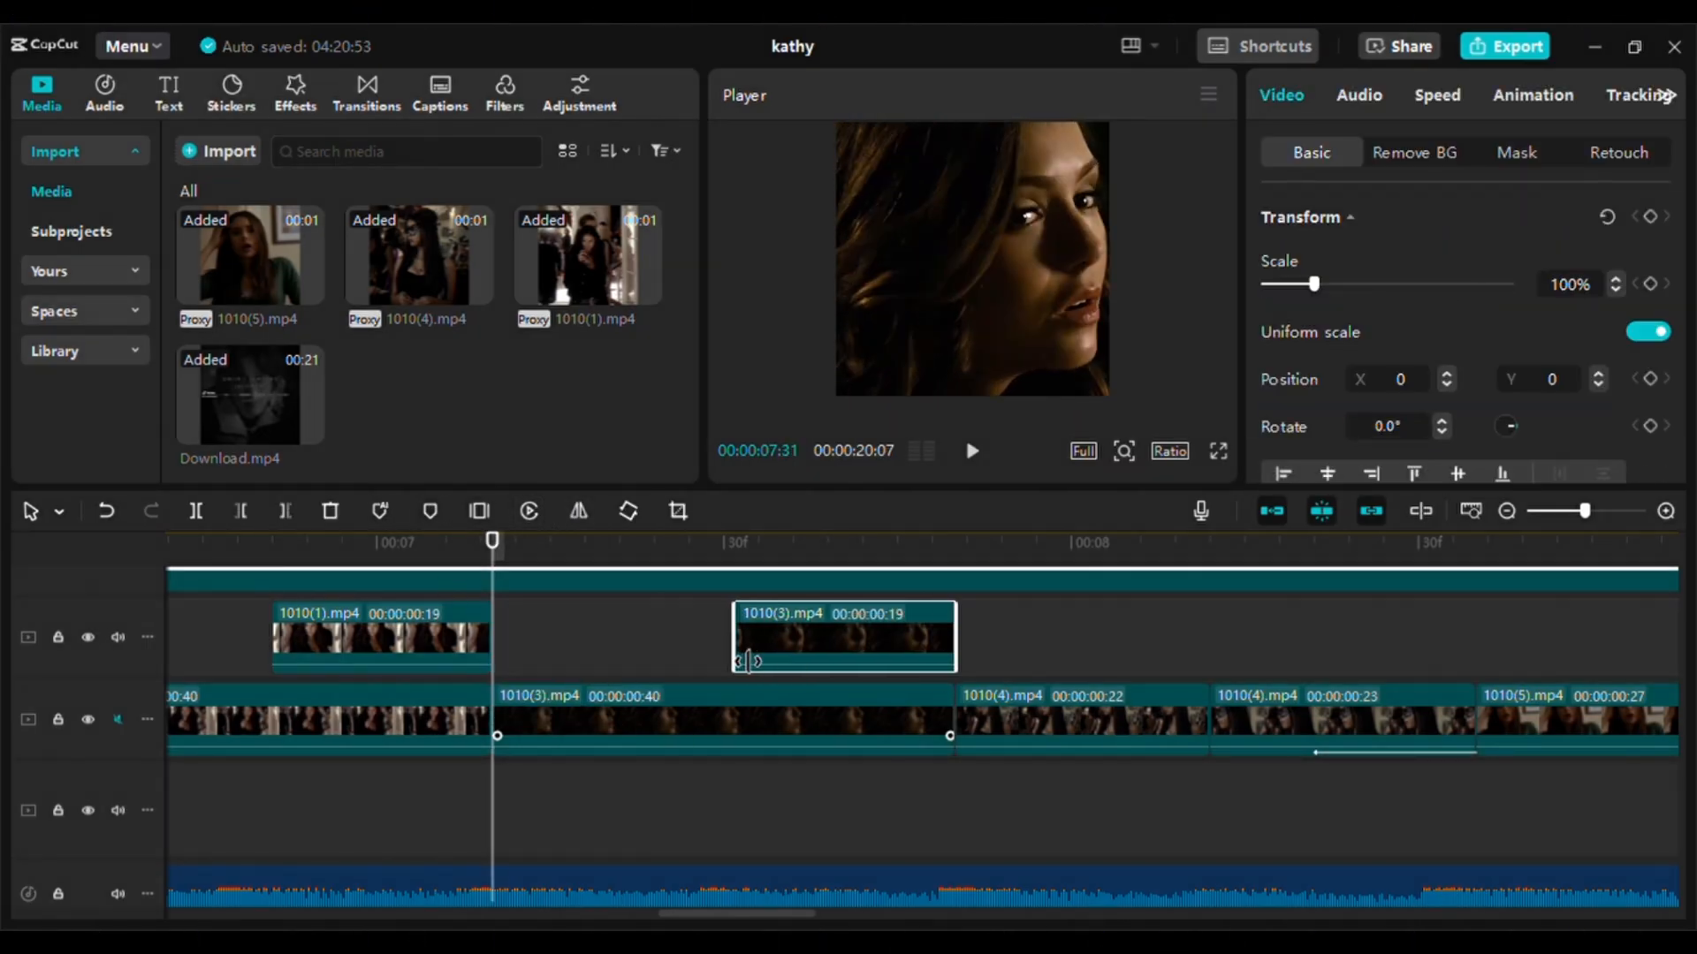
key("space")
left_click(716, 626)
Trim the end of the original 1010(10).mp4 to 24 frames and move its reversed copy down into the gap.
scroll(716, 626, "left", 5)
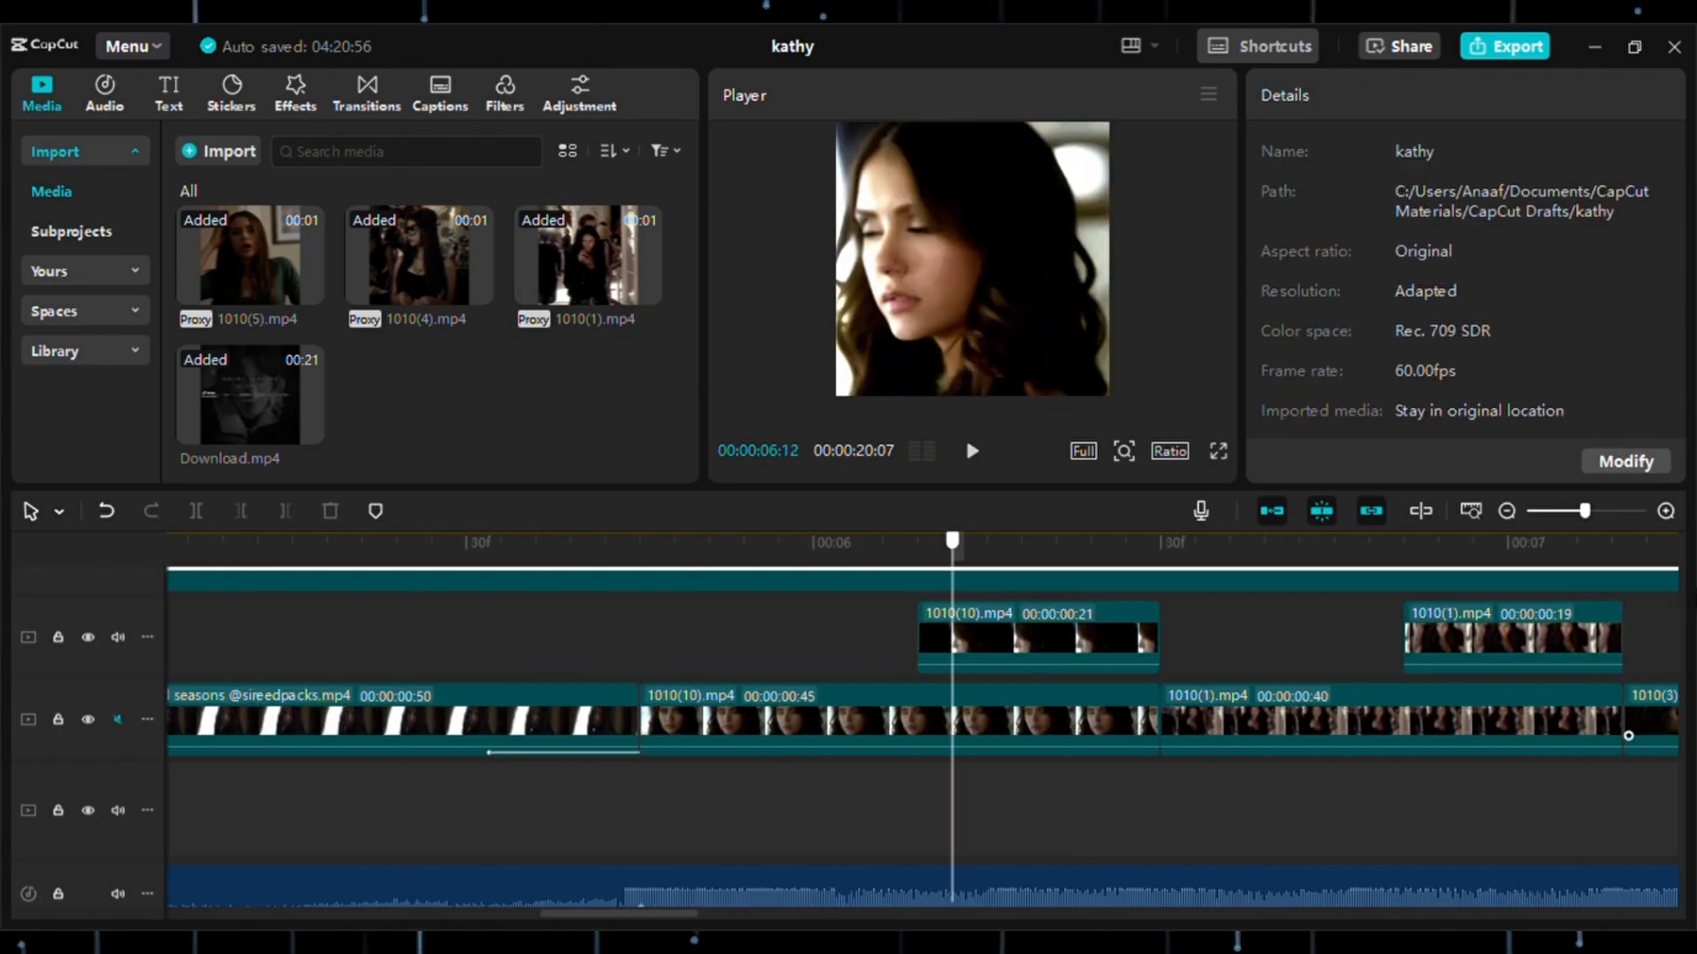
left_click(540, 696)
left_click(285, 511)
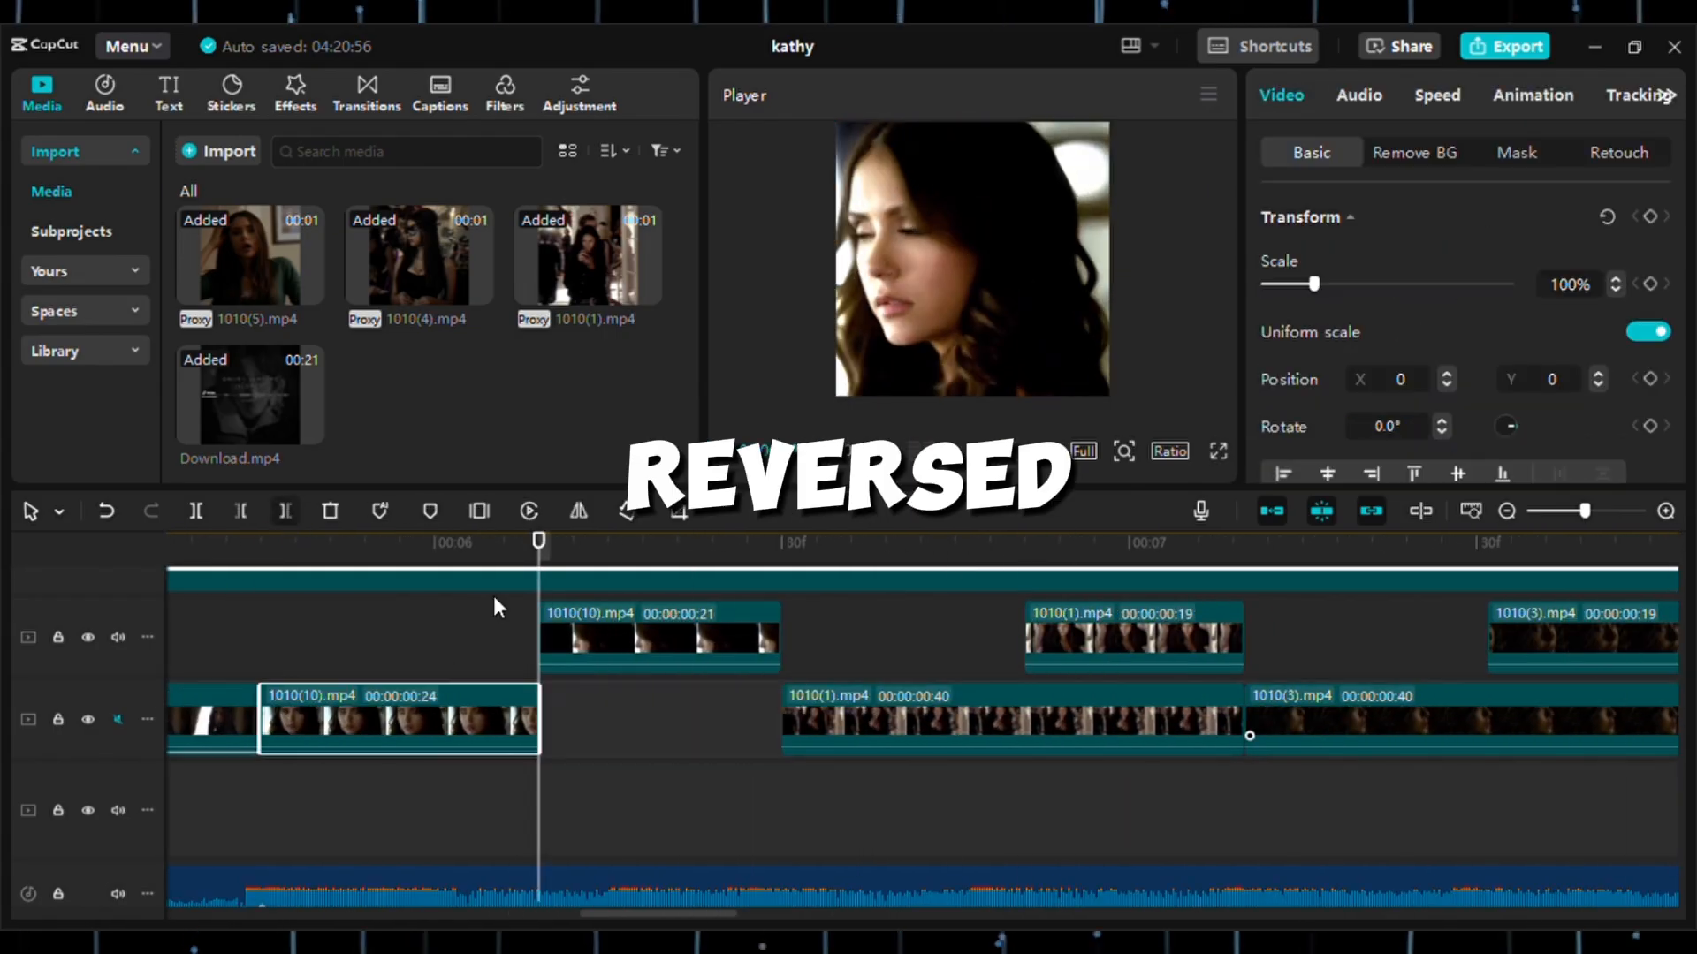
left_click_drag(583, 646, 585, 718)
left_click(987, 707)
Trim the end of the original 1010(1).mp4 to 21 frames and move its 19-frame copy down behind it.
left_click(1019, 658)
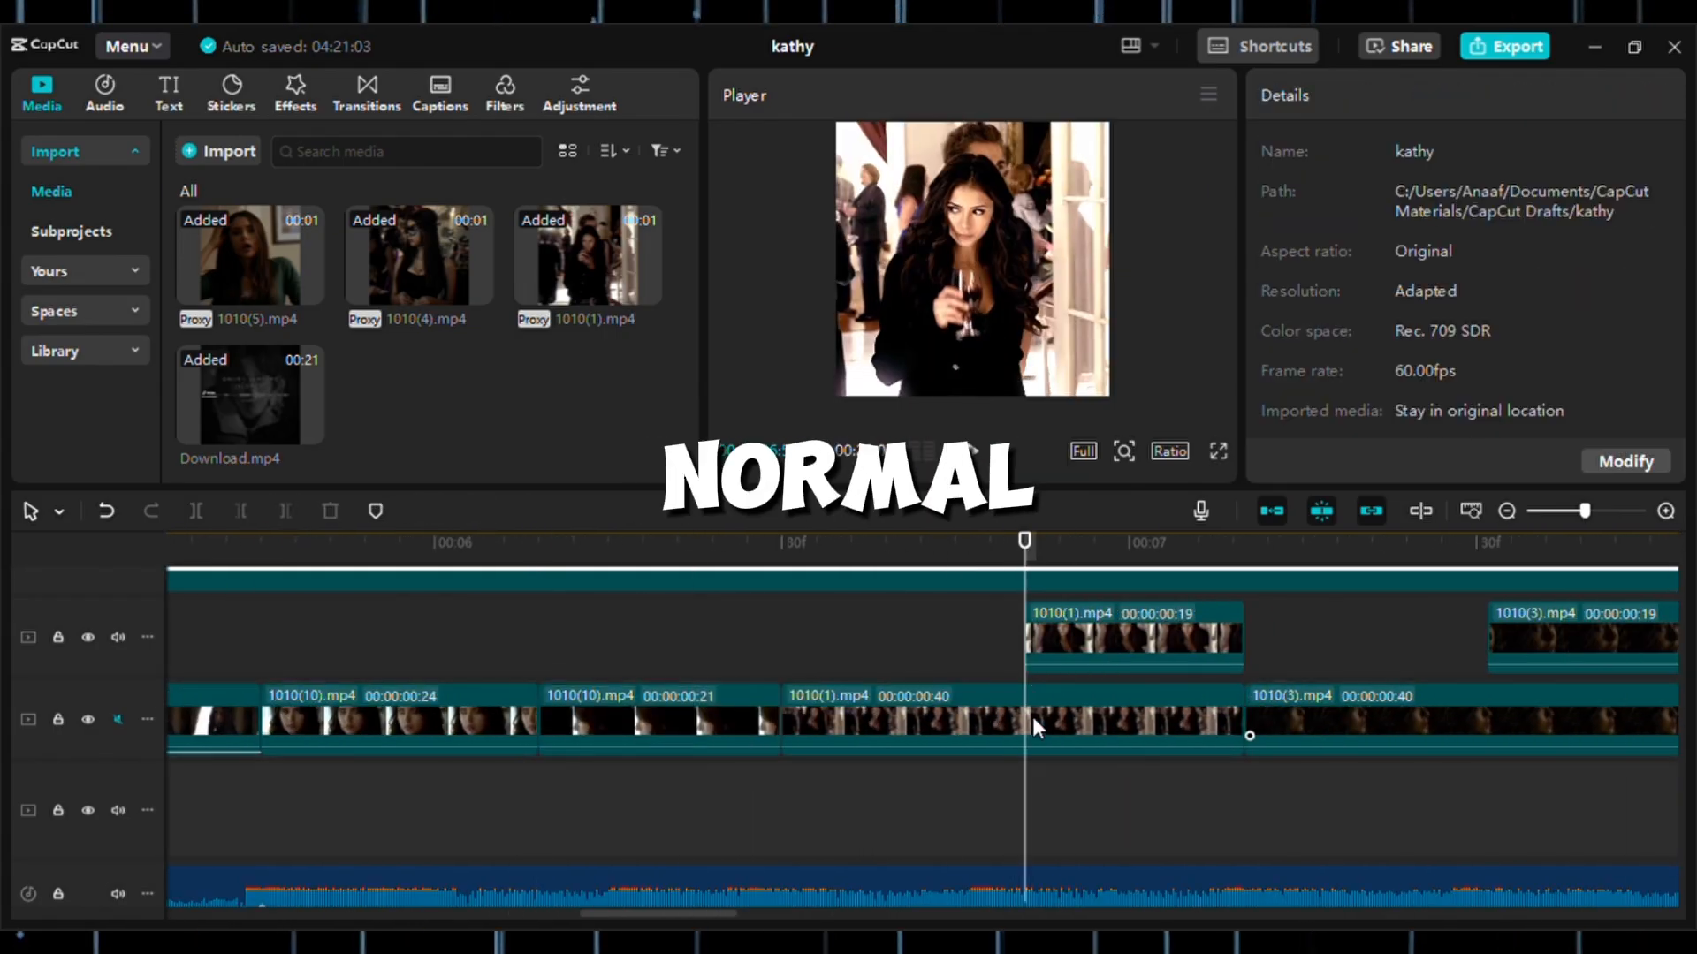
left_click(1039, 720)
left_click(285, 511)
left_click_drag(1139, 645, 1120, 753)
left_click(1120, 760)
Trim the end of the original 1010(3).mp4 to 21 frames and move its upper copy down into the gap.
scroll(1144, 723, "right", 3)
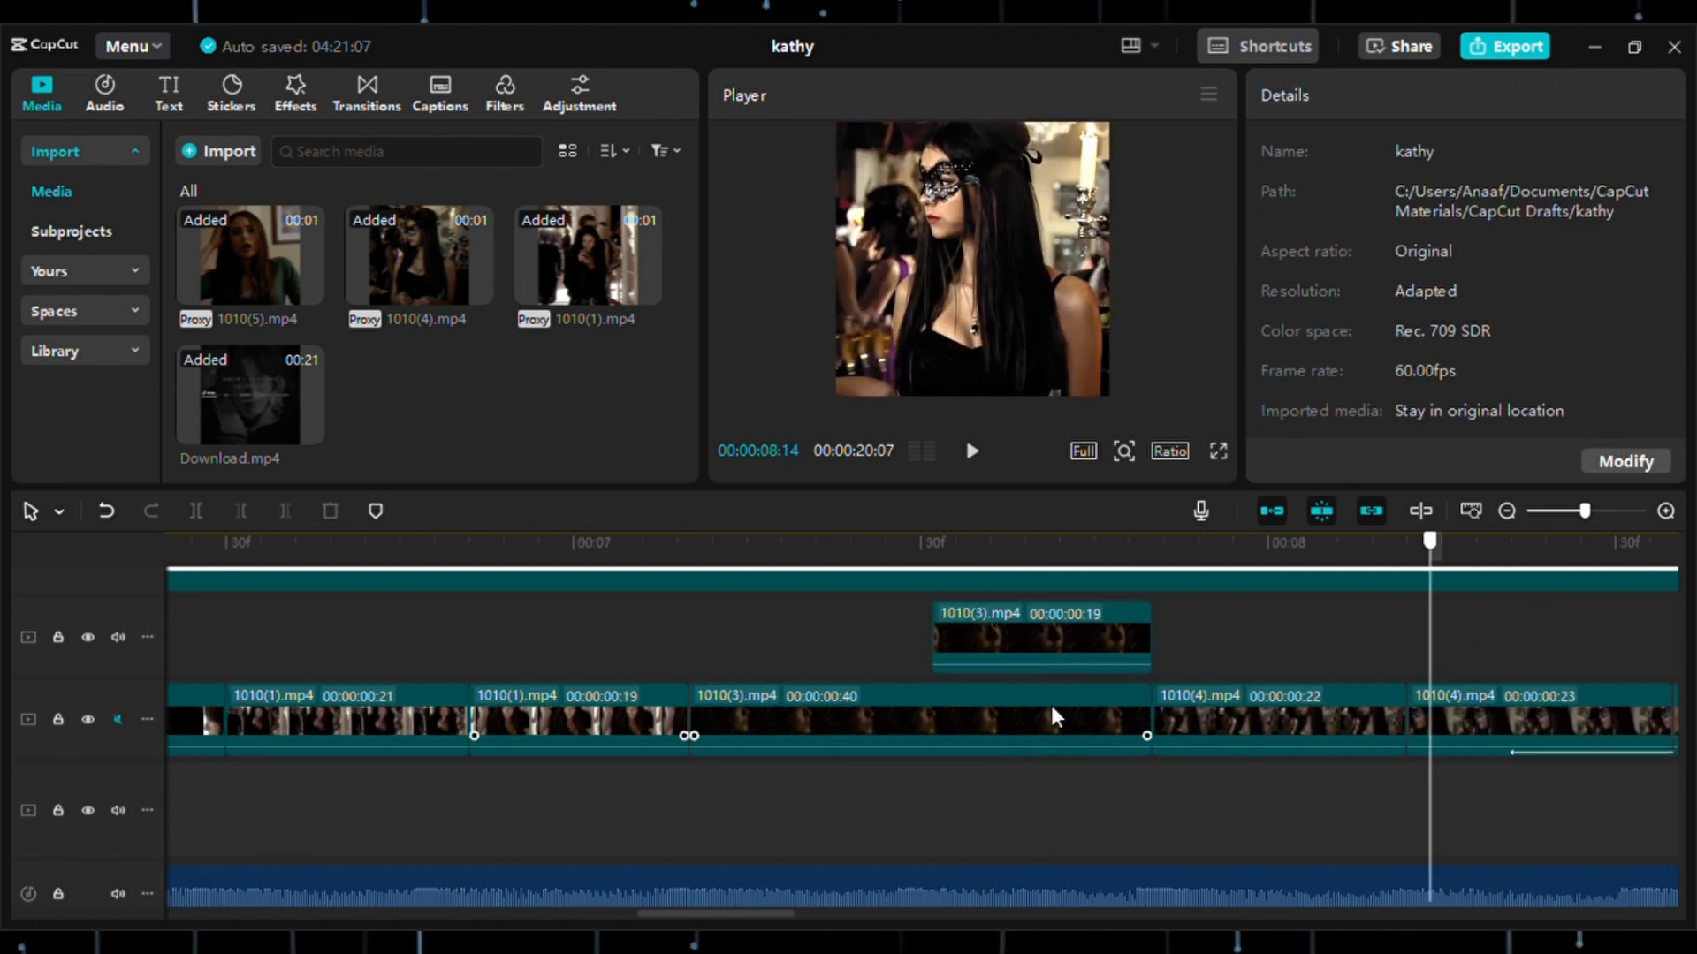
left_click(929, 709)
left_click(295, 512)
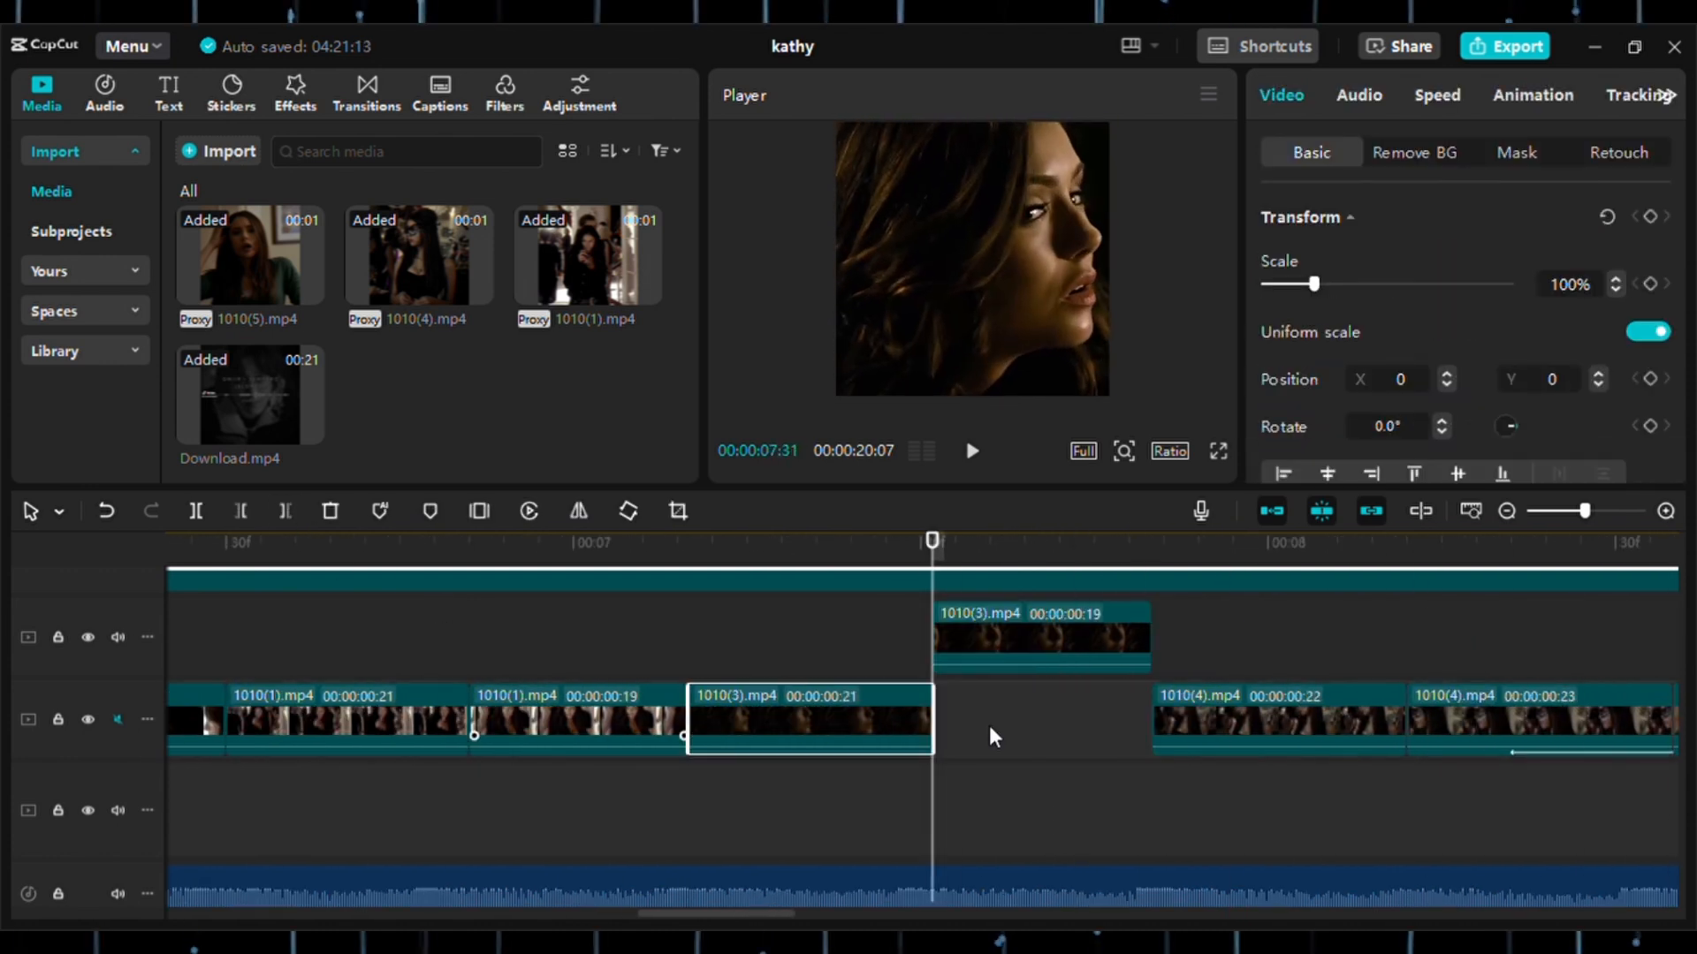
left_click_drag(1016, 659, 113, 610)
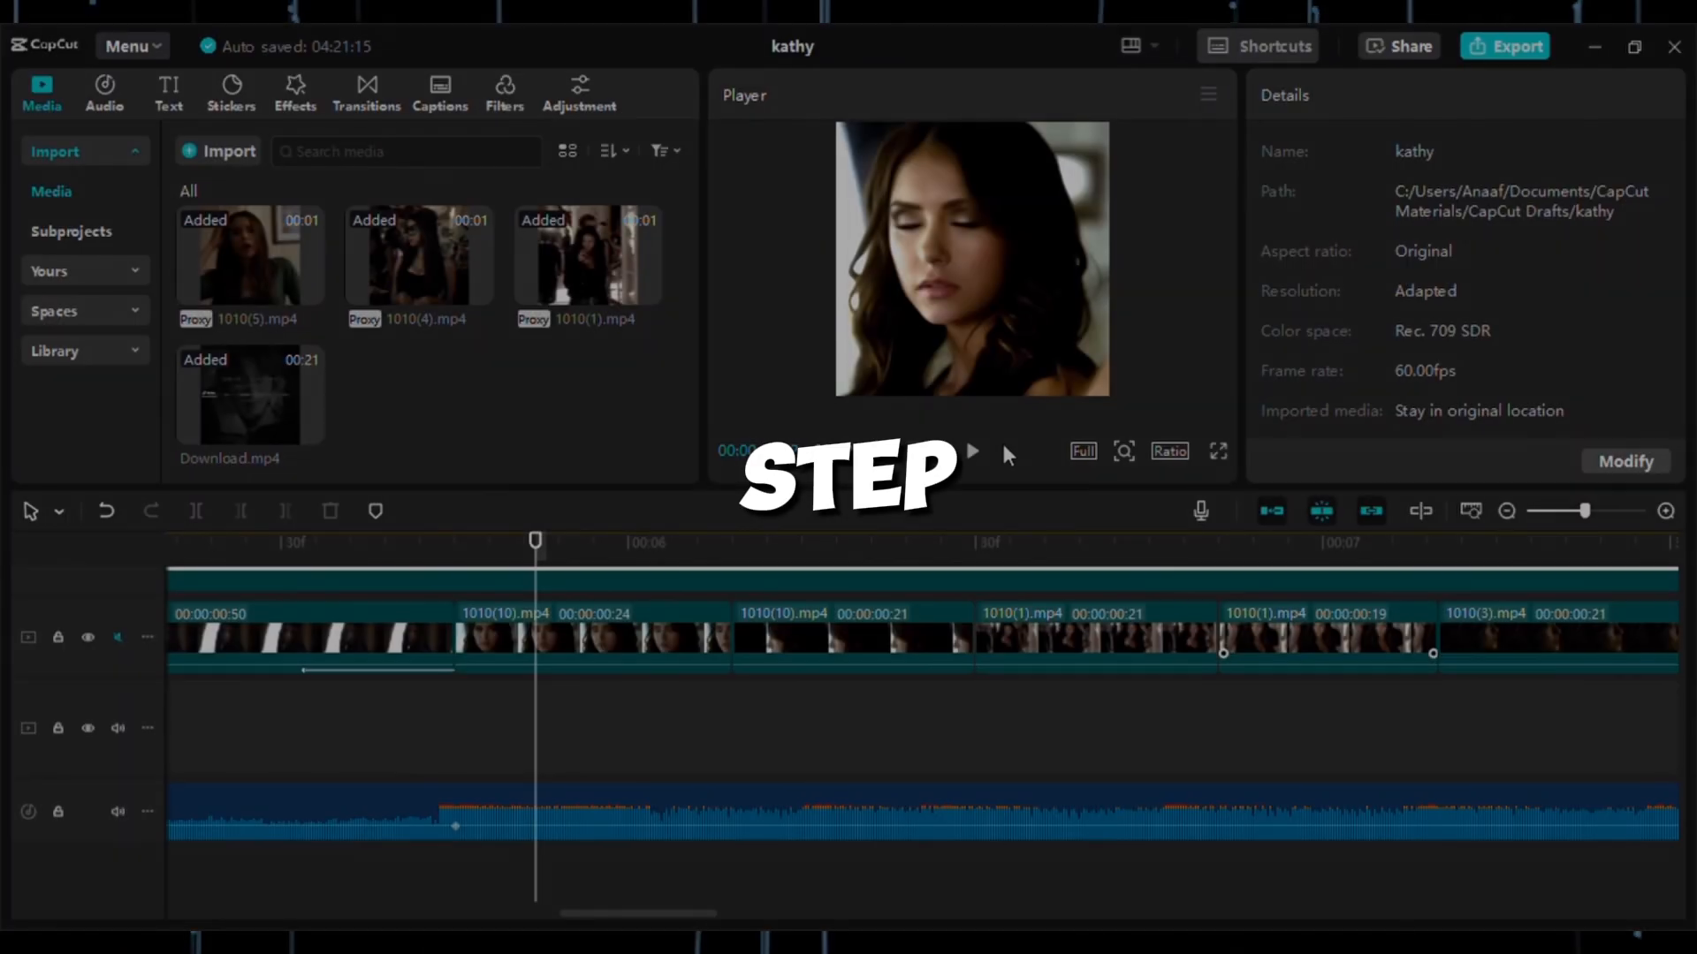
Play back the joined clips on the main track around the reversed 1010(10).mp4.
left_click(976, 453)
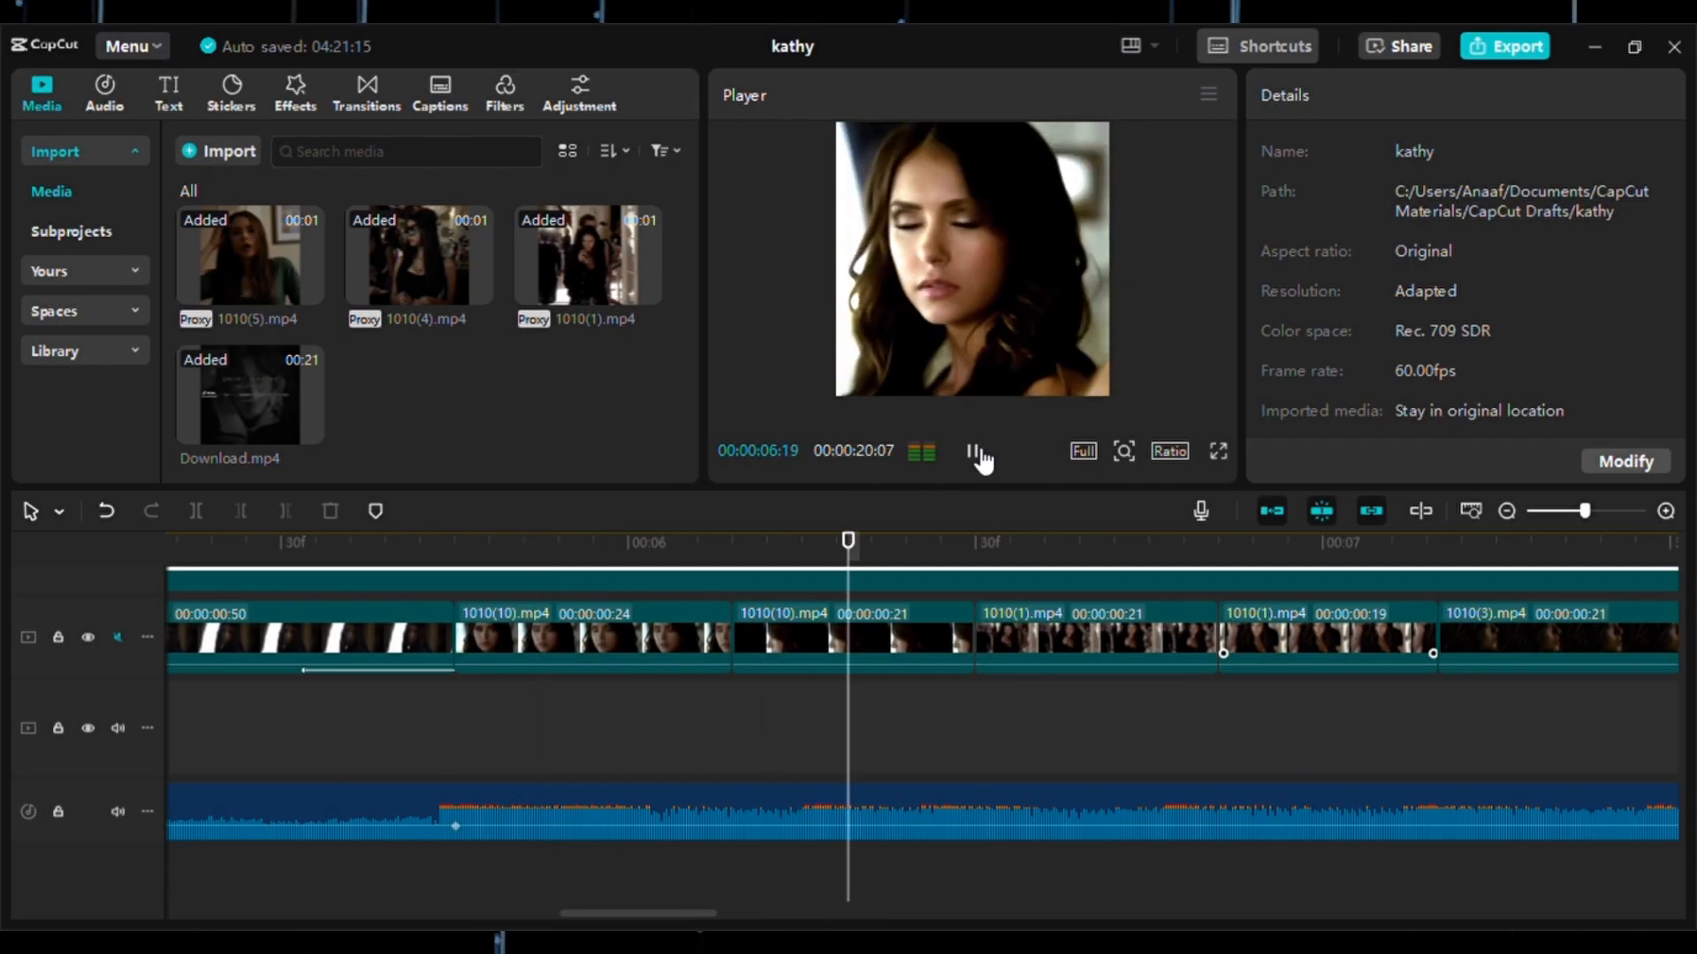
left_click(977, 455)
left_click_drag(820, 696, 593, 702)
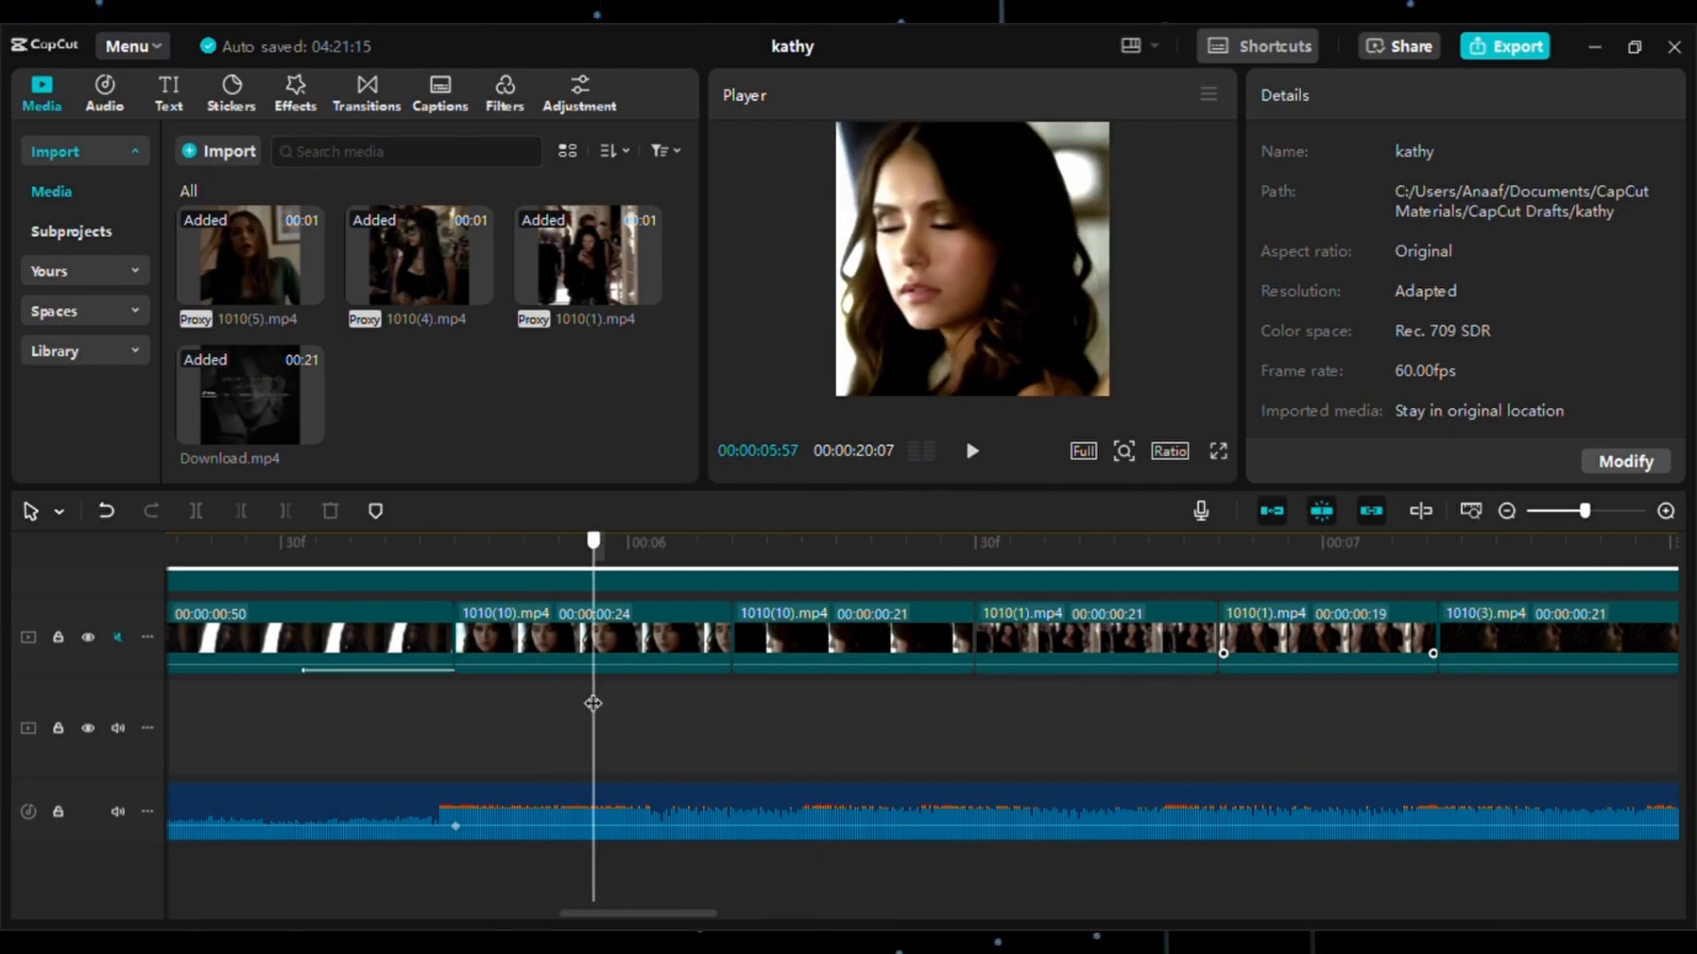
Apply the Fade Out animation to the 21-frame reversed 1010(10).mp4 clip with a duration of 0.2 s.
left_click(820, 642)
left_click(1513, 96)
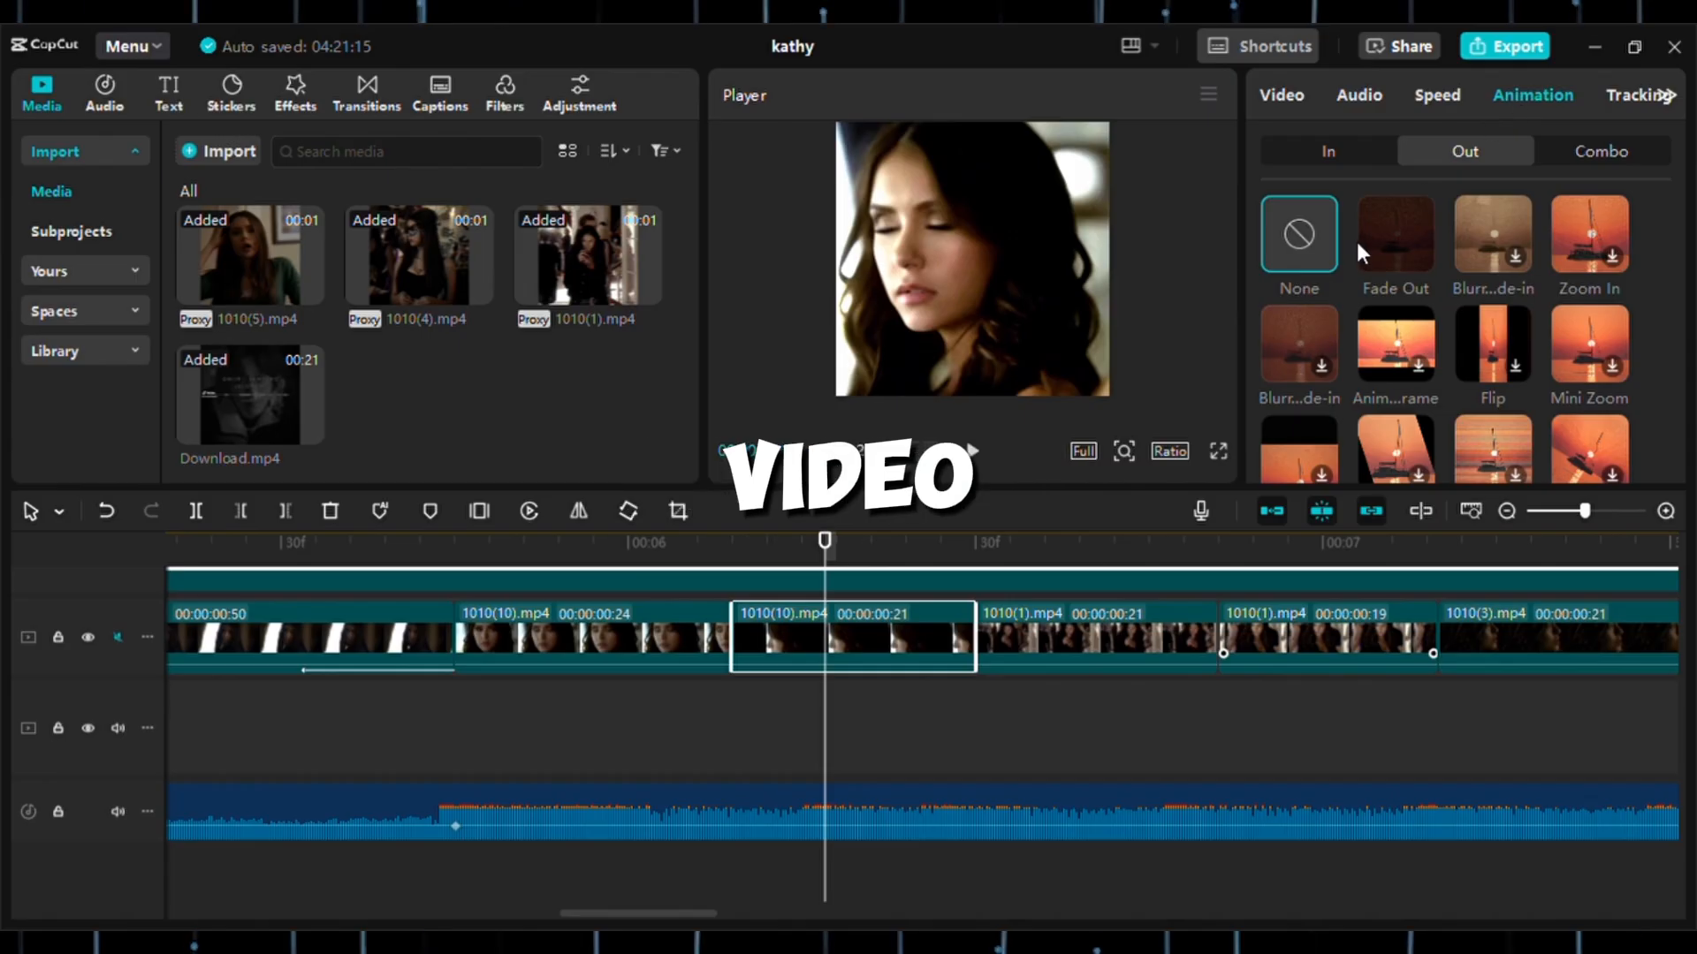
left_click(1391, 256)
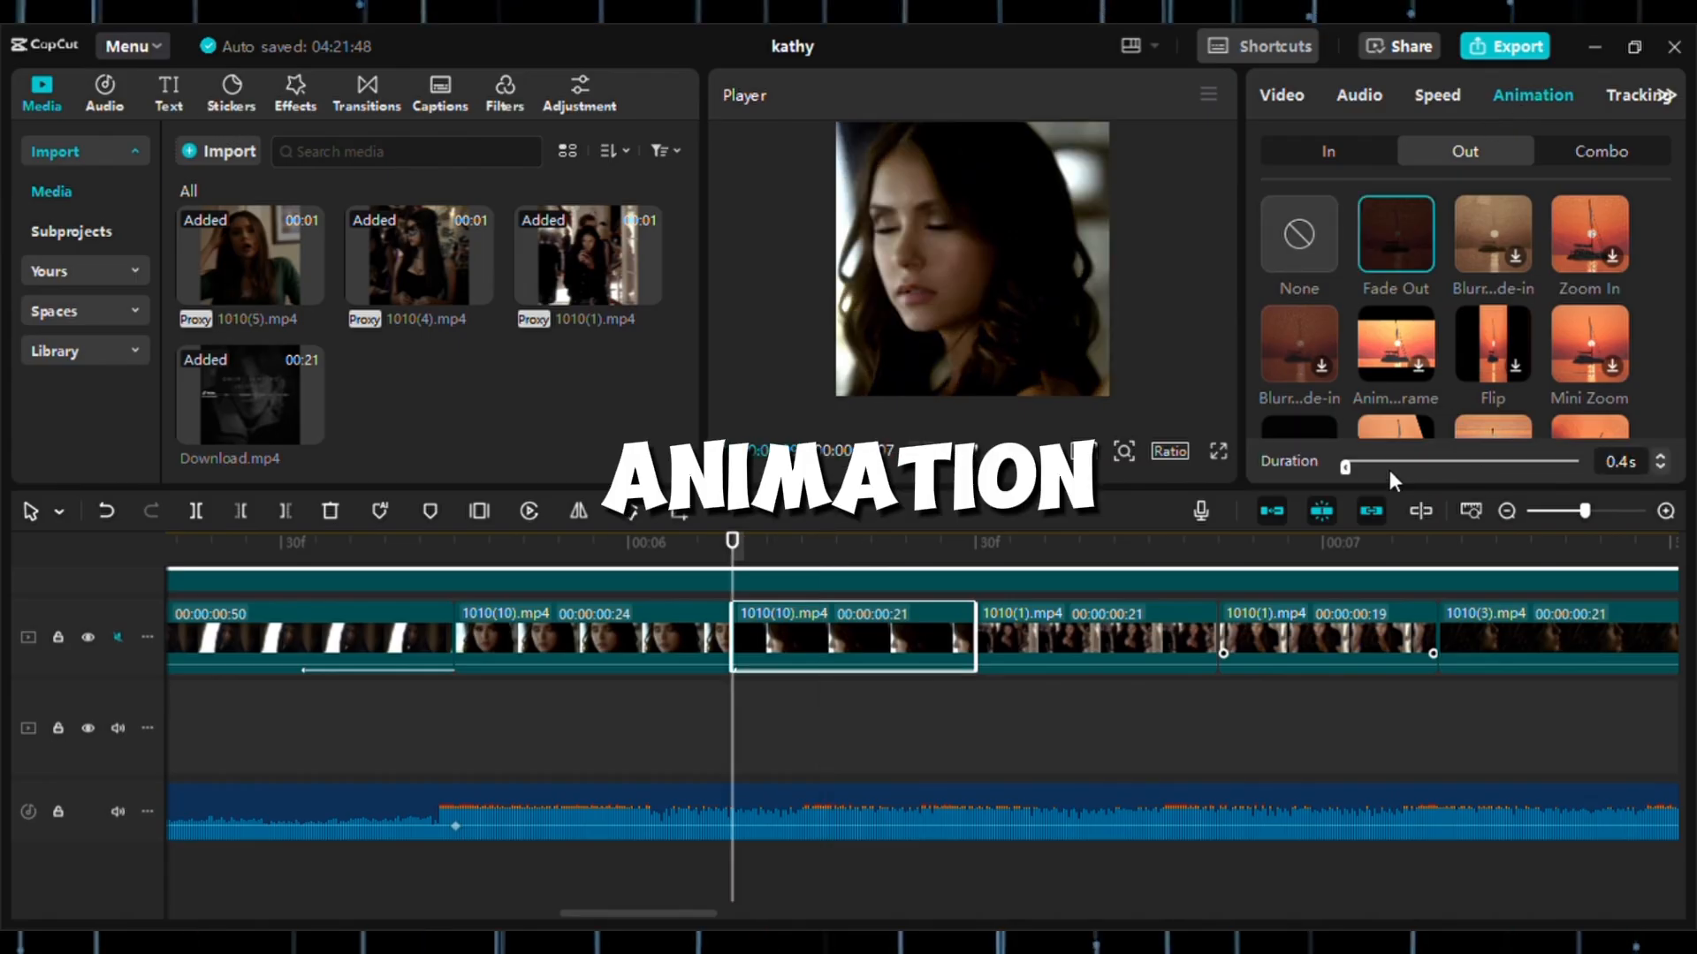
left_click_drag(1388, 468, 1452, 466)
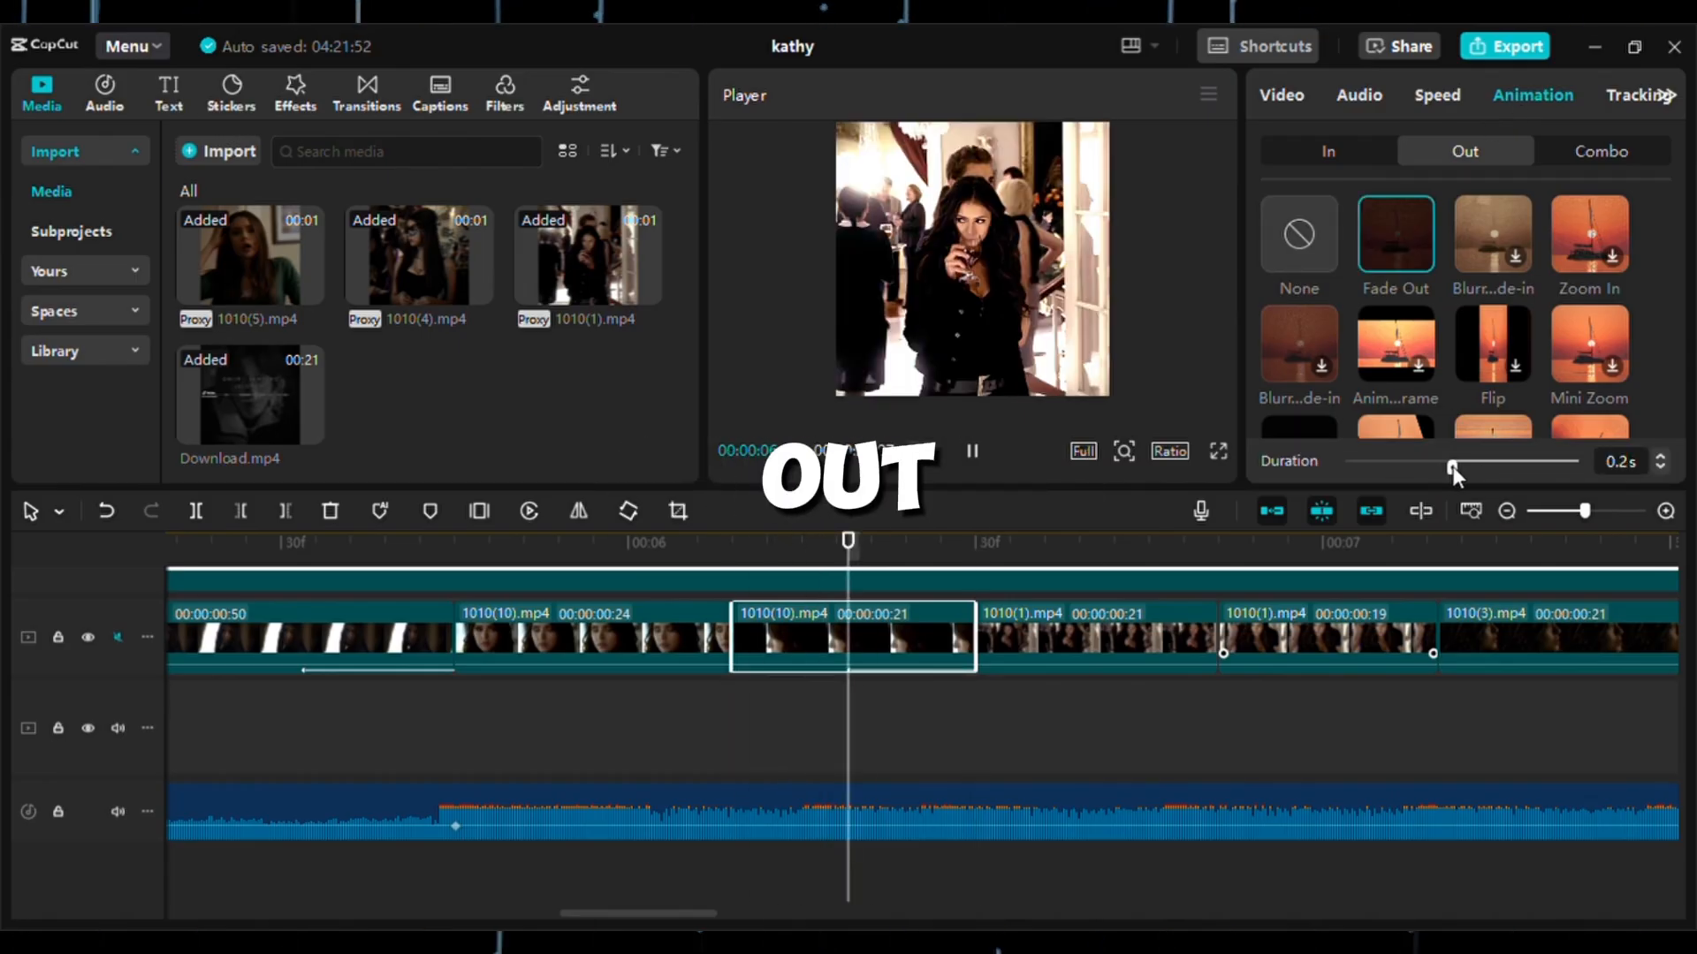
Apply the Fade Out animation to the 19-frame 1010(1).mp4 clip with a duration of 0.2 s.
scroll(985, 713, "right", 5)
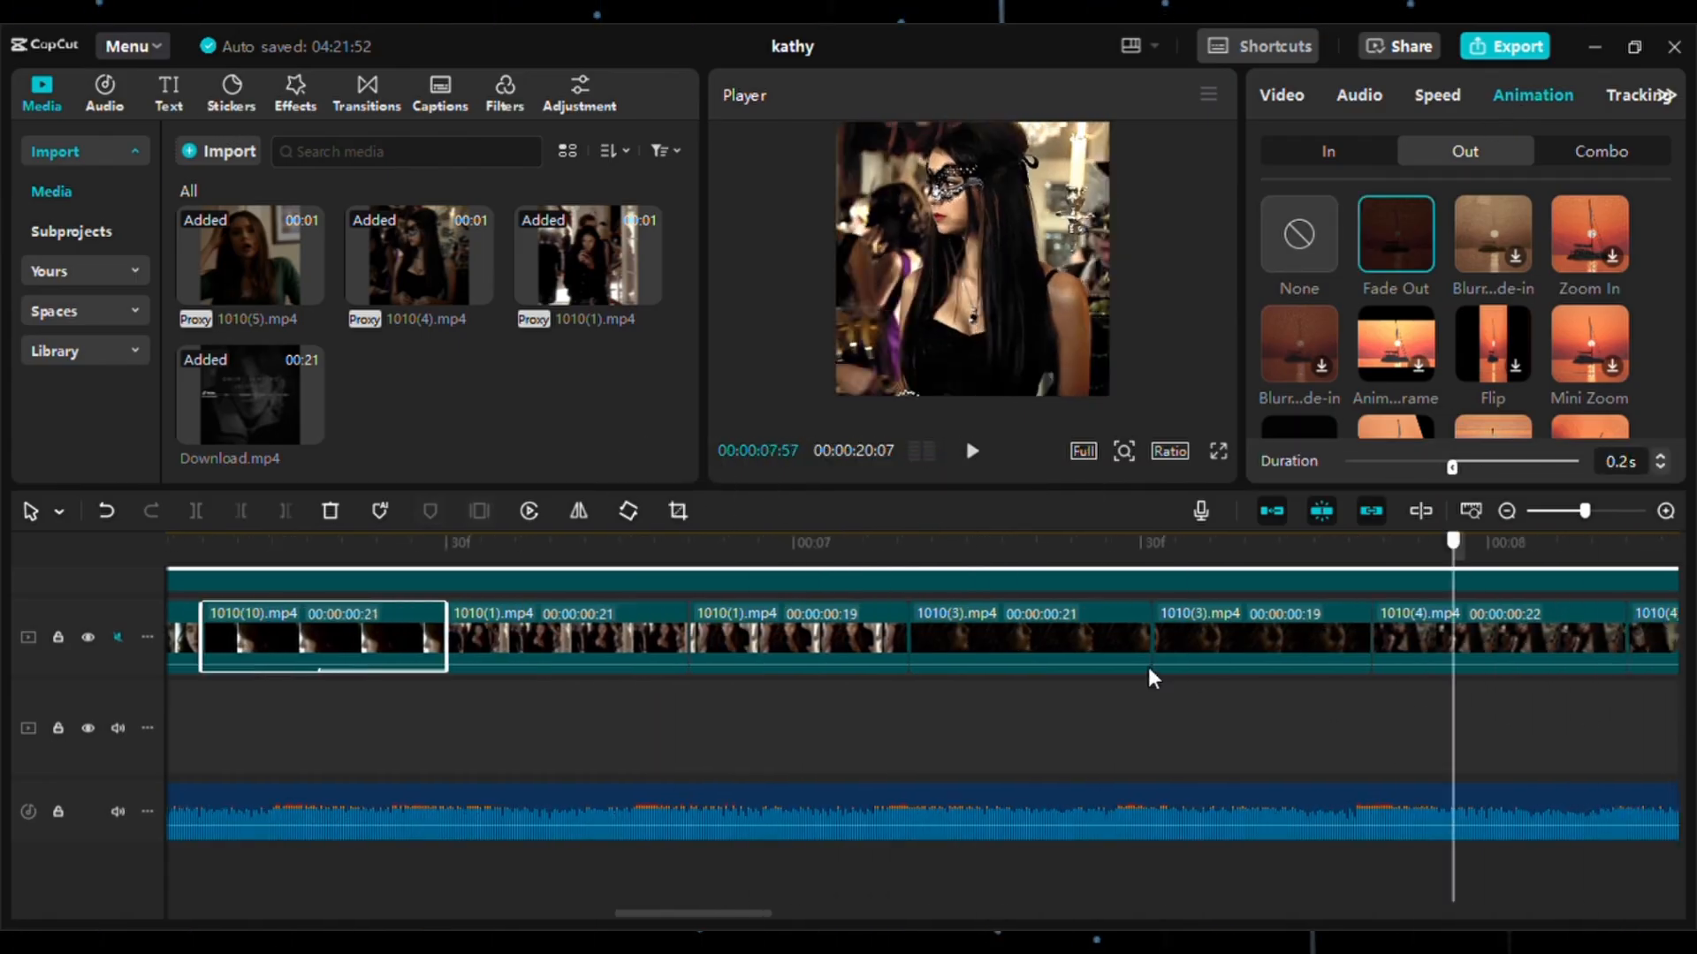
left_click(797, 653)
left_click(1381, 251)
left_click_drag(1428, 463, 1461, 464)
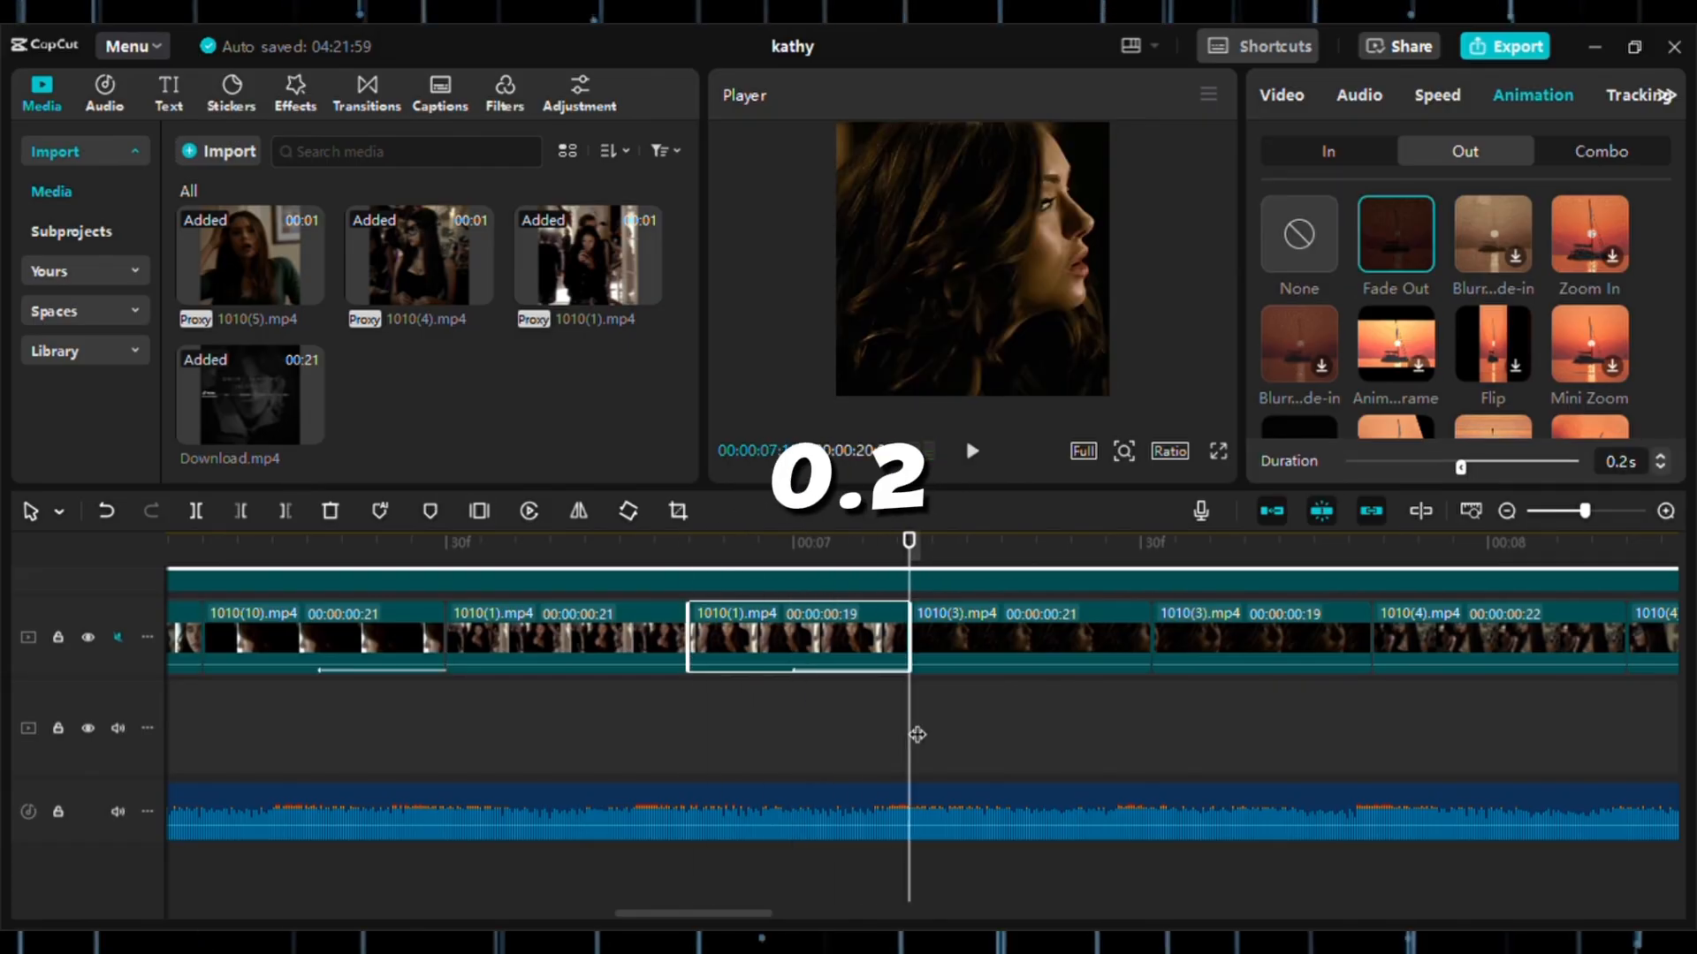
Apply the Fade Out animation to the 19-frame 1010(3).mp4 clip with a duration of 0.2 s.
scroll(1316, 717, "right", 3)
left_click(997, 664)
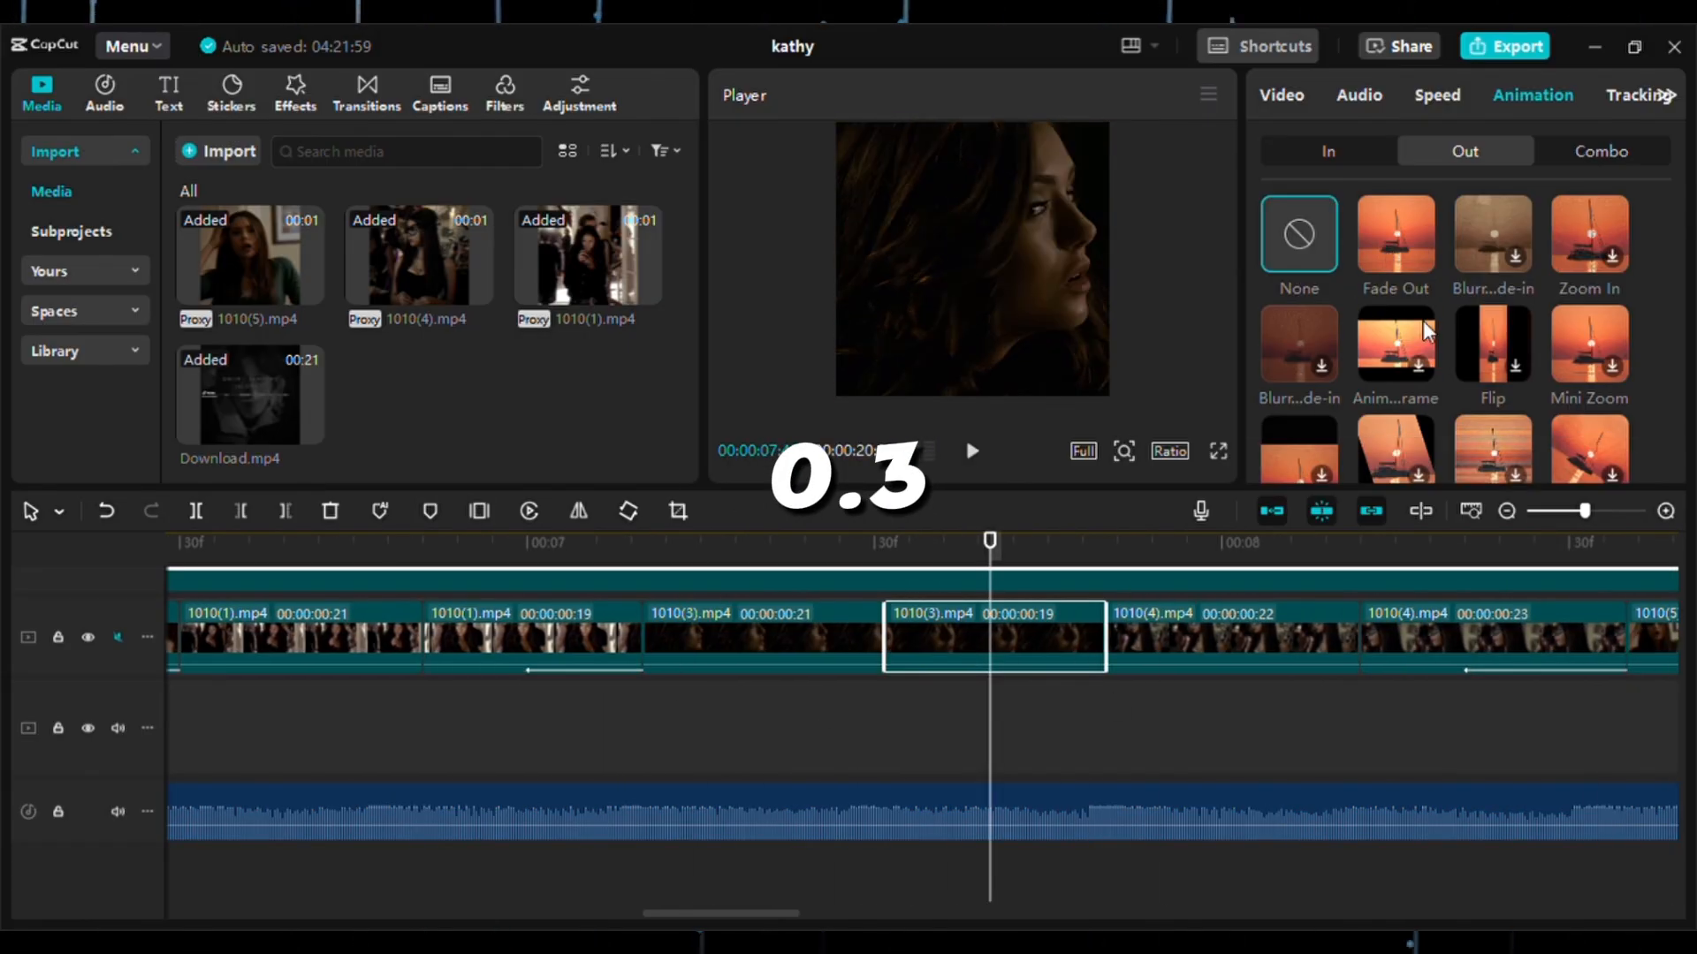
left_click(1395, 237)
left_click_drag(1428, 463, 1466, 469)
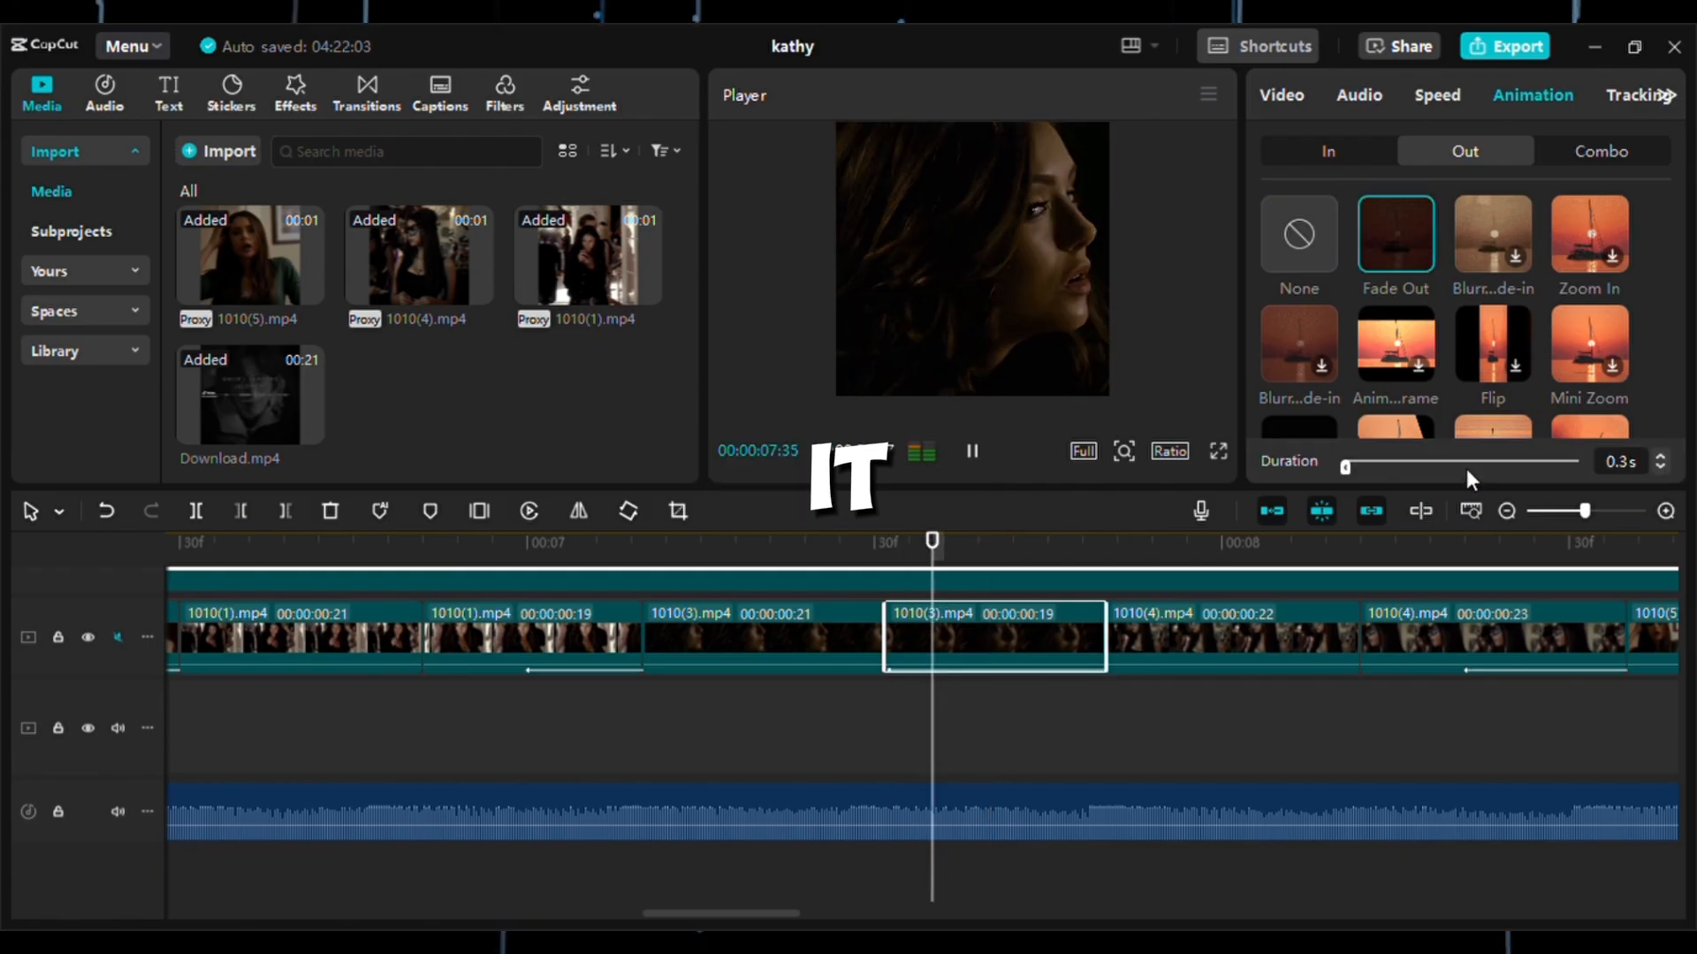
Play back the edited sequence to review the zooms, reversed clips and fade-outs.
left_click(960, 735)
left_click_drag(960, 735, 402, 540)
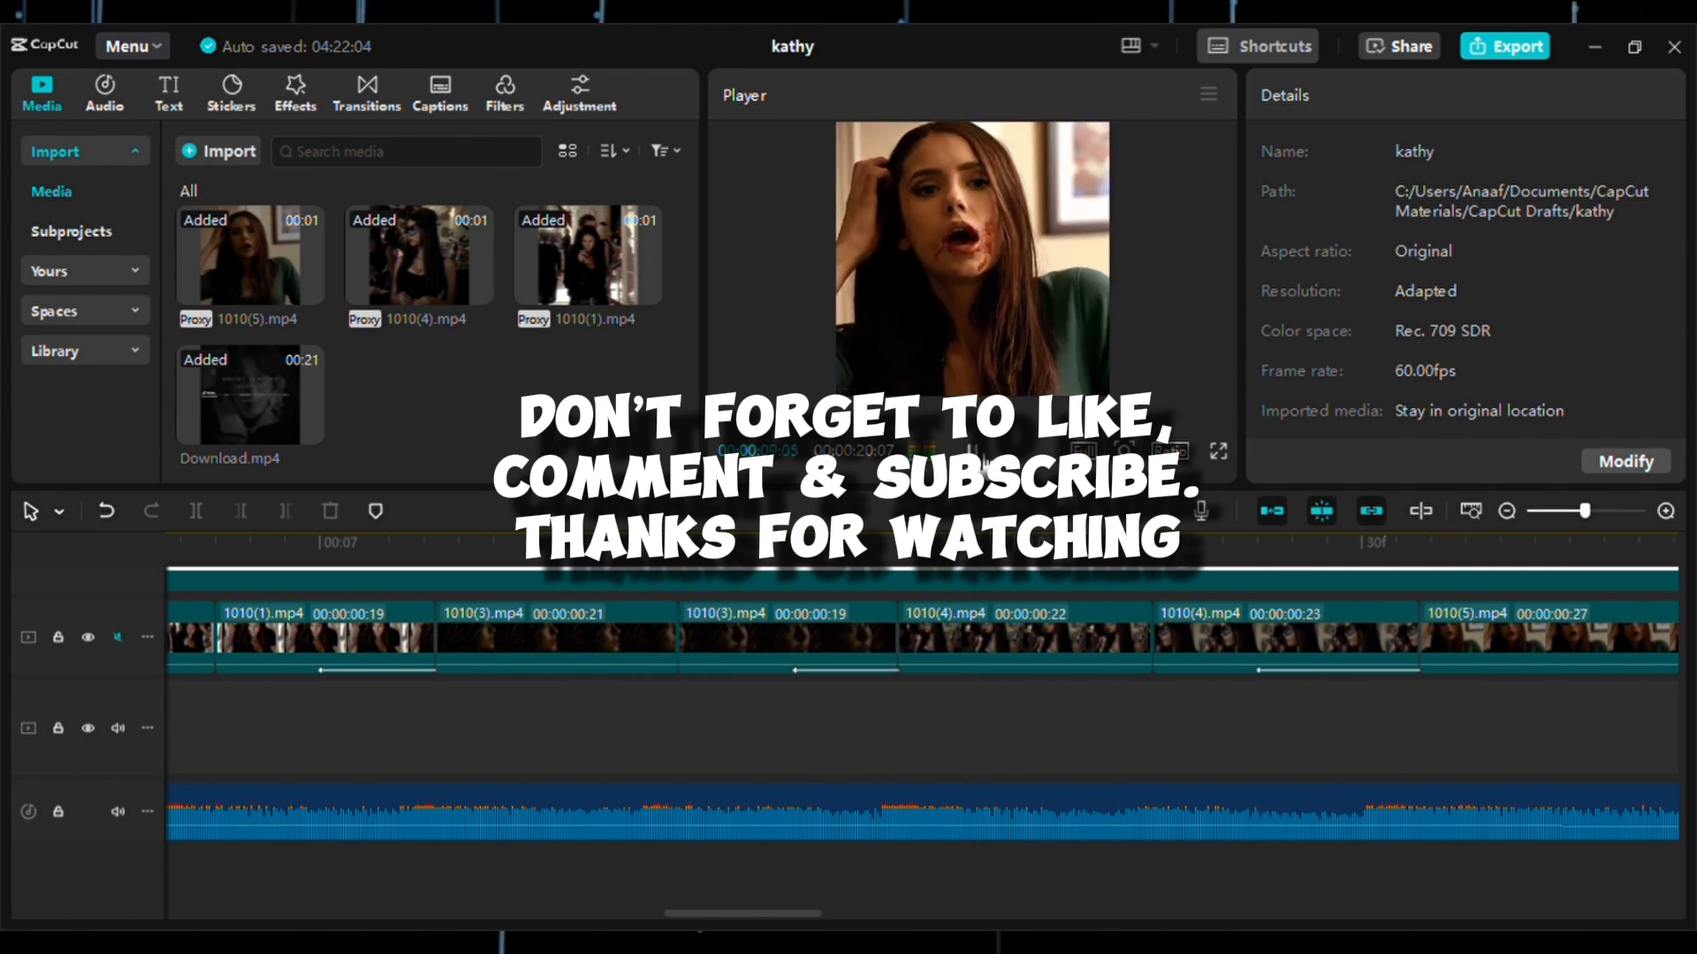
key("space")
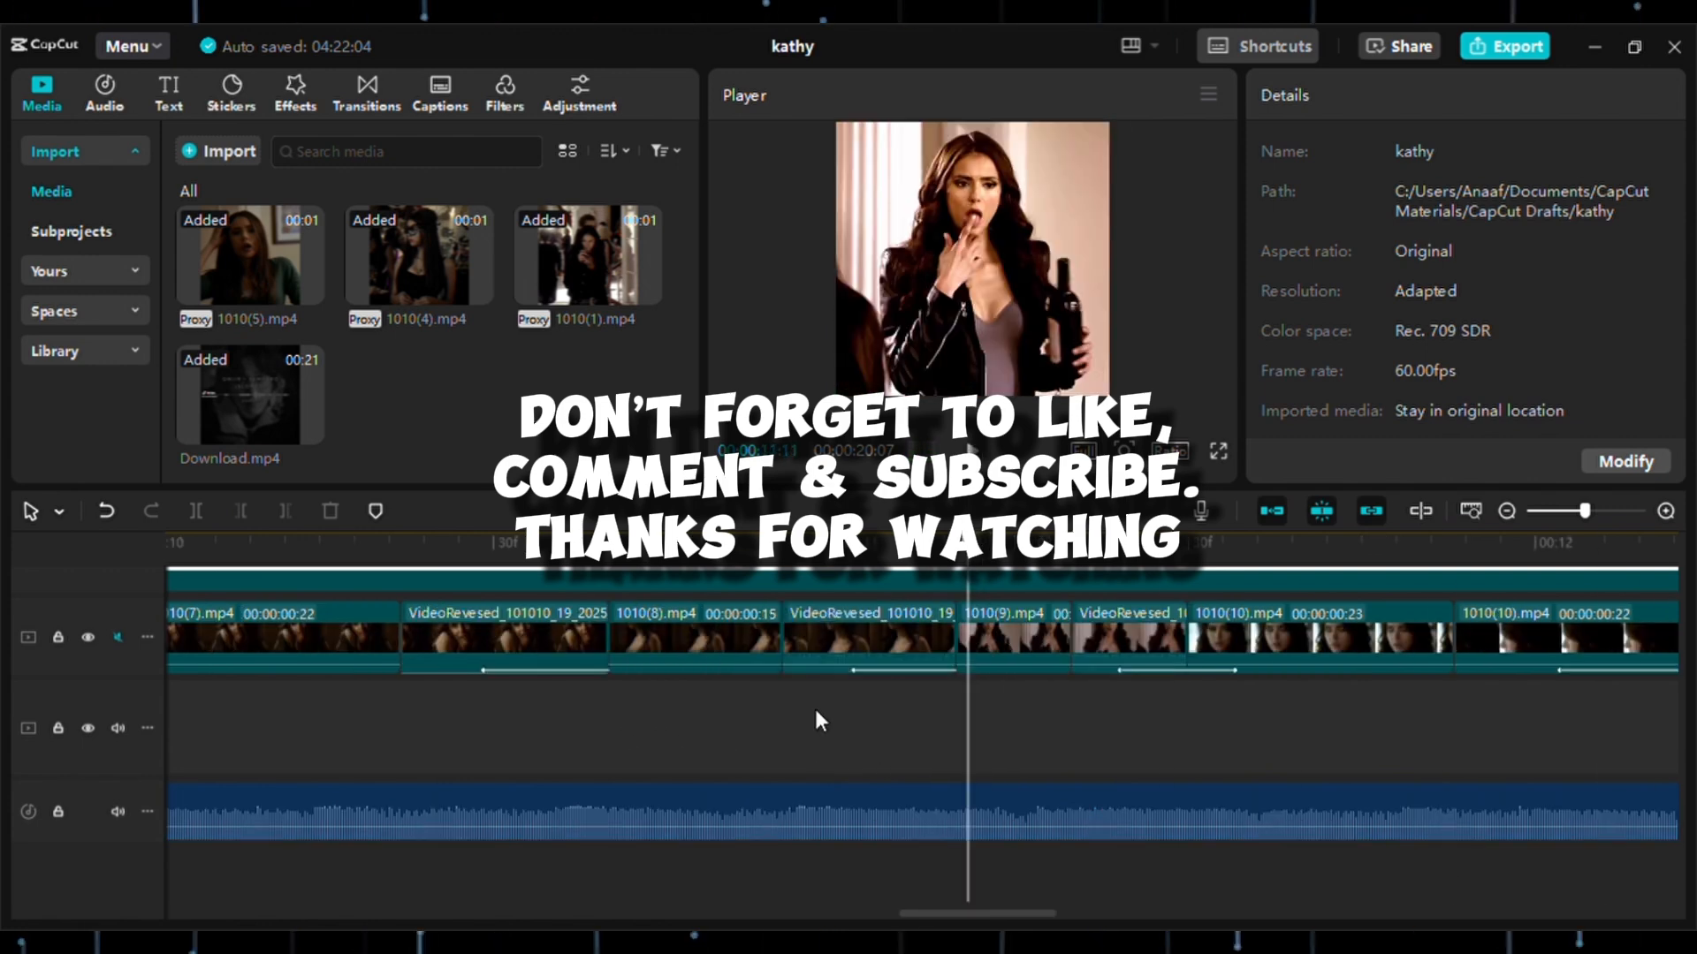